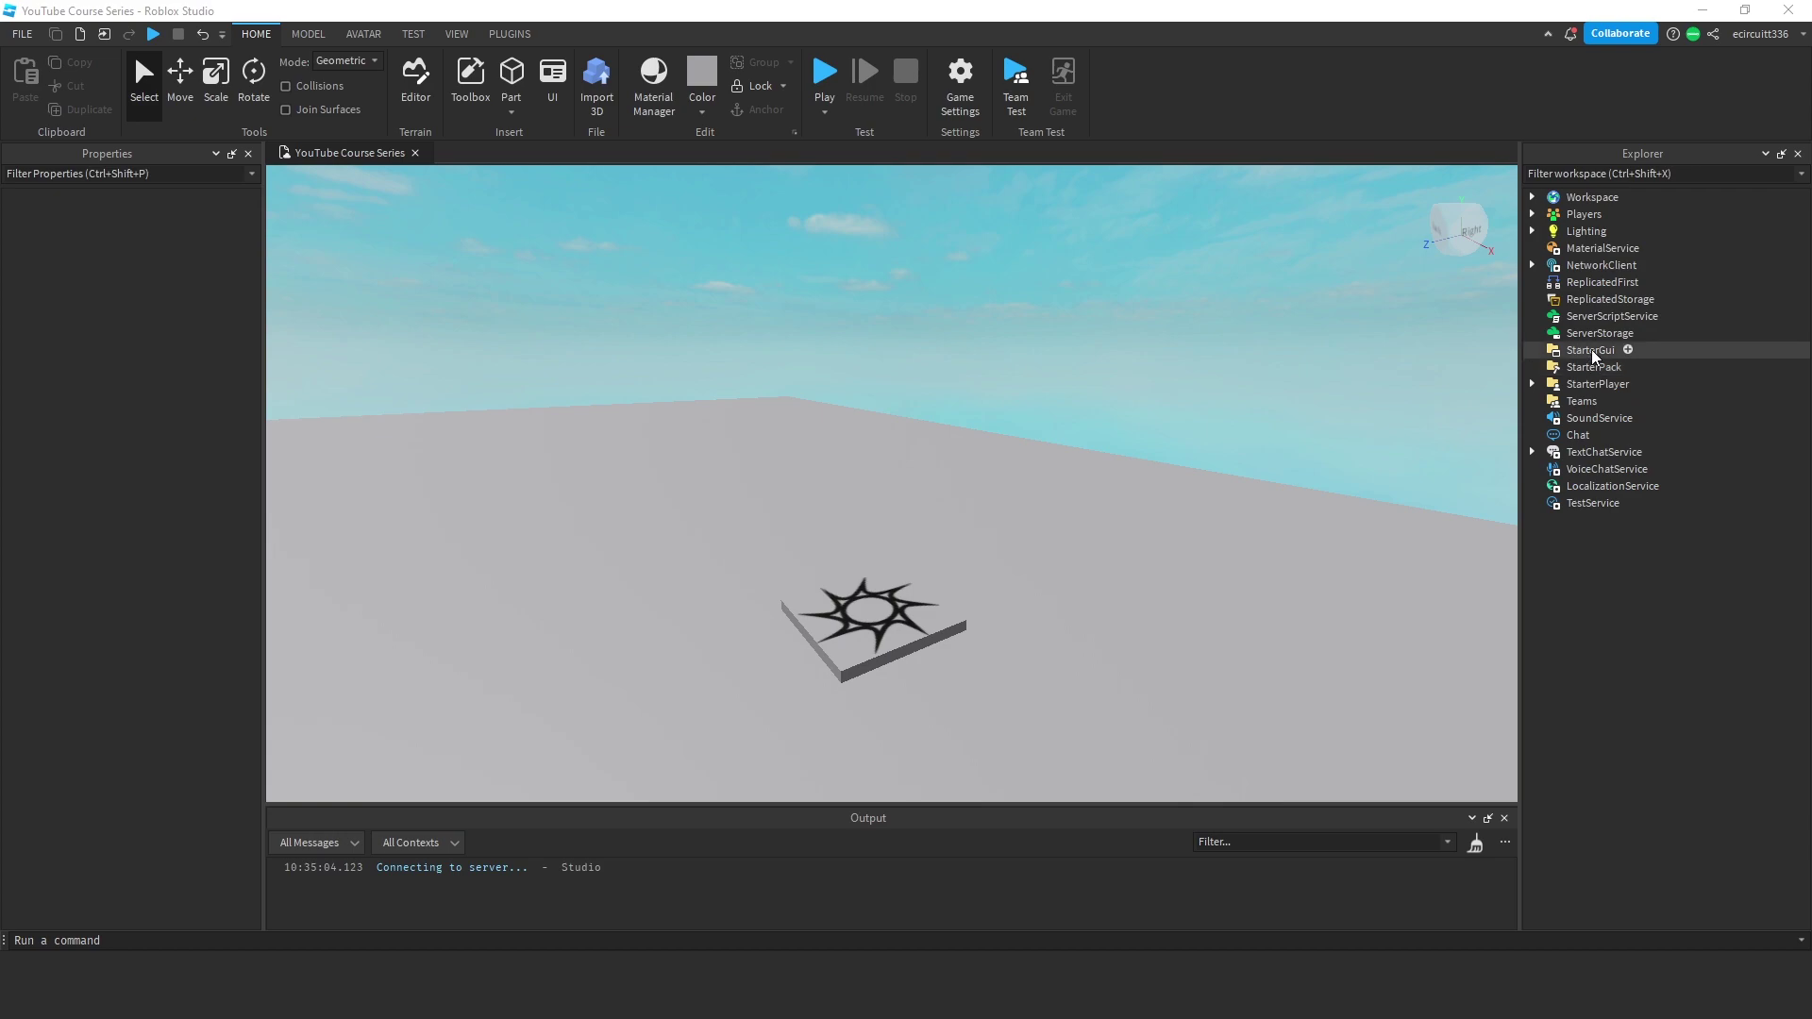
Step: Insert a ScreenGui under StarterGui and select it to show its properties
{"action": "left_click", "coordinate": [1628, 349]}
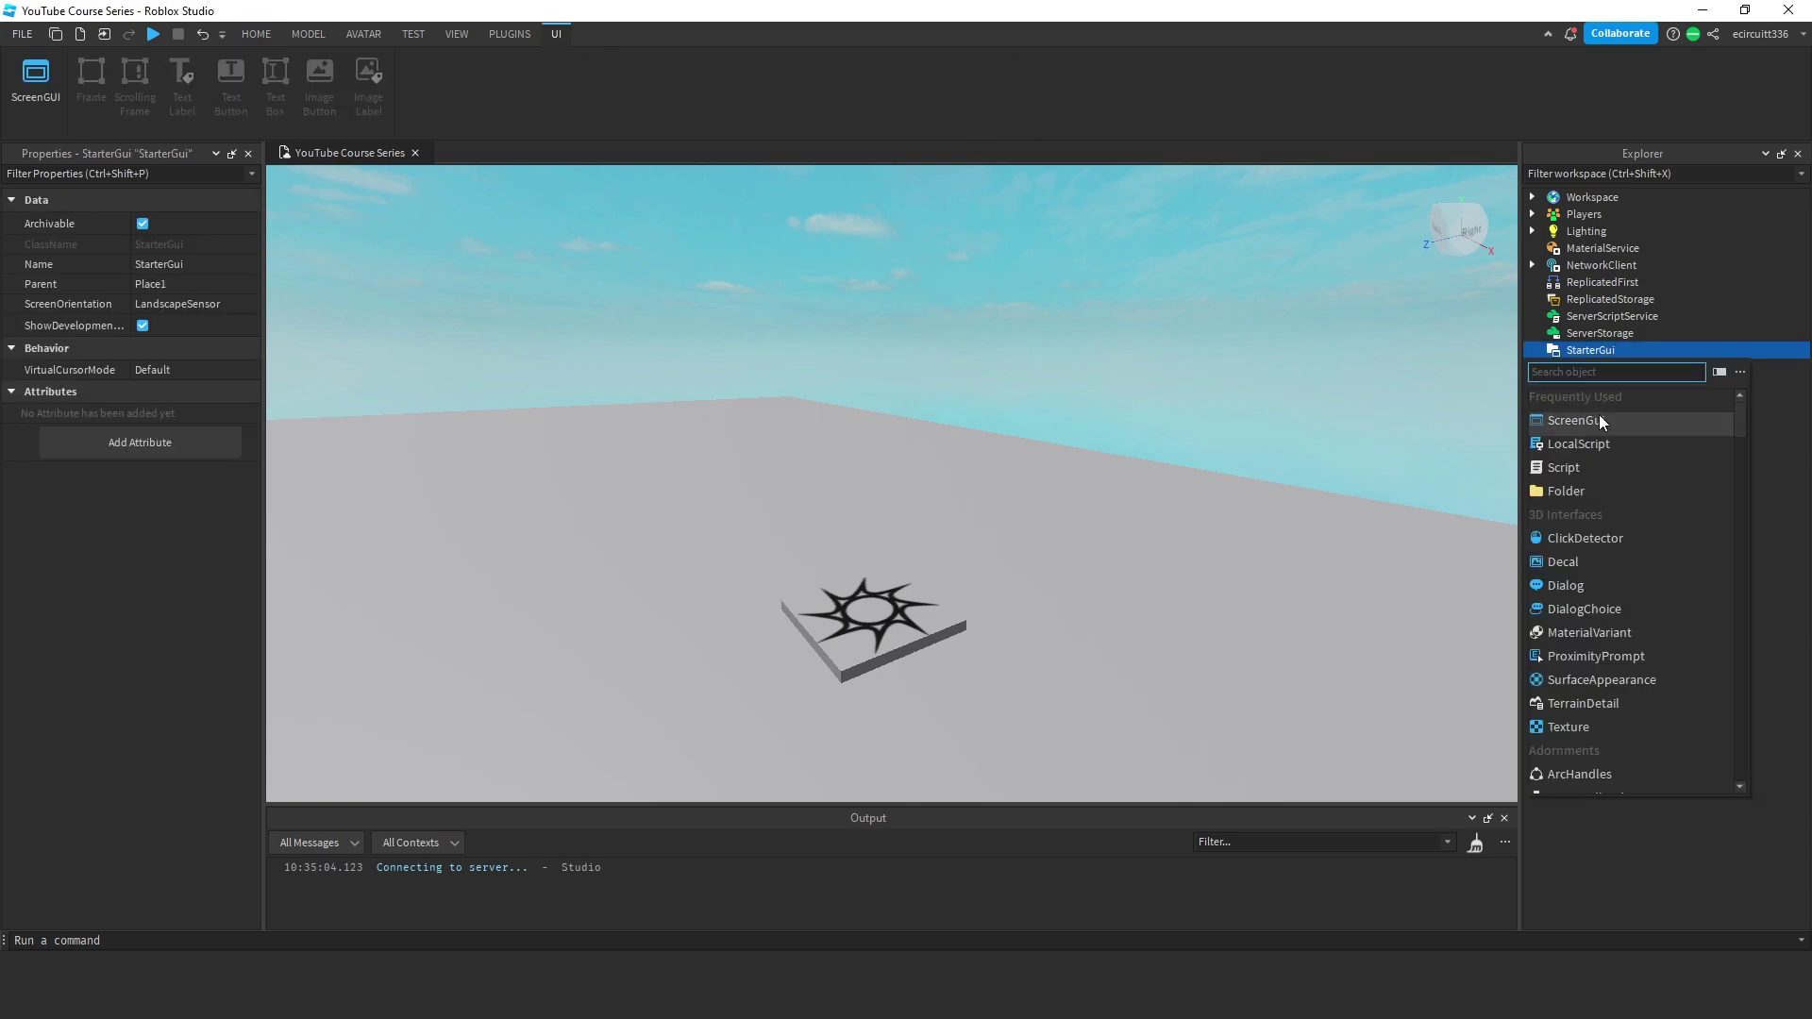
{"action": "left_click", "coordinate": [1598, 417]}
{"action": "left_click", "coordinate": [1602, 368]}
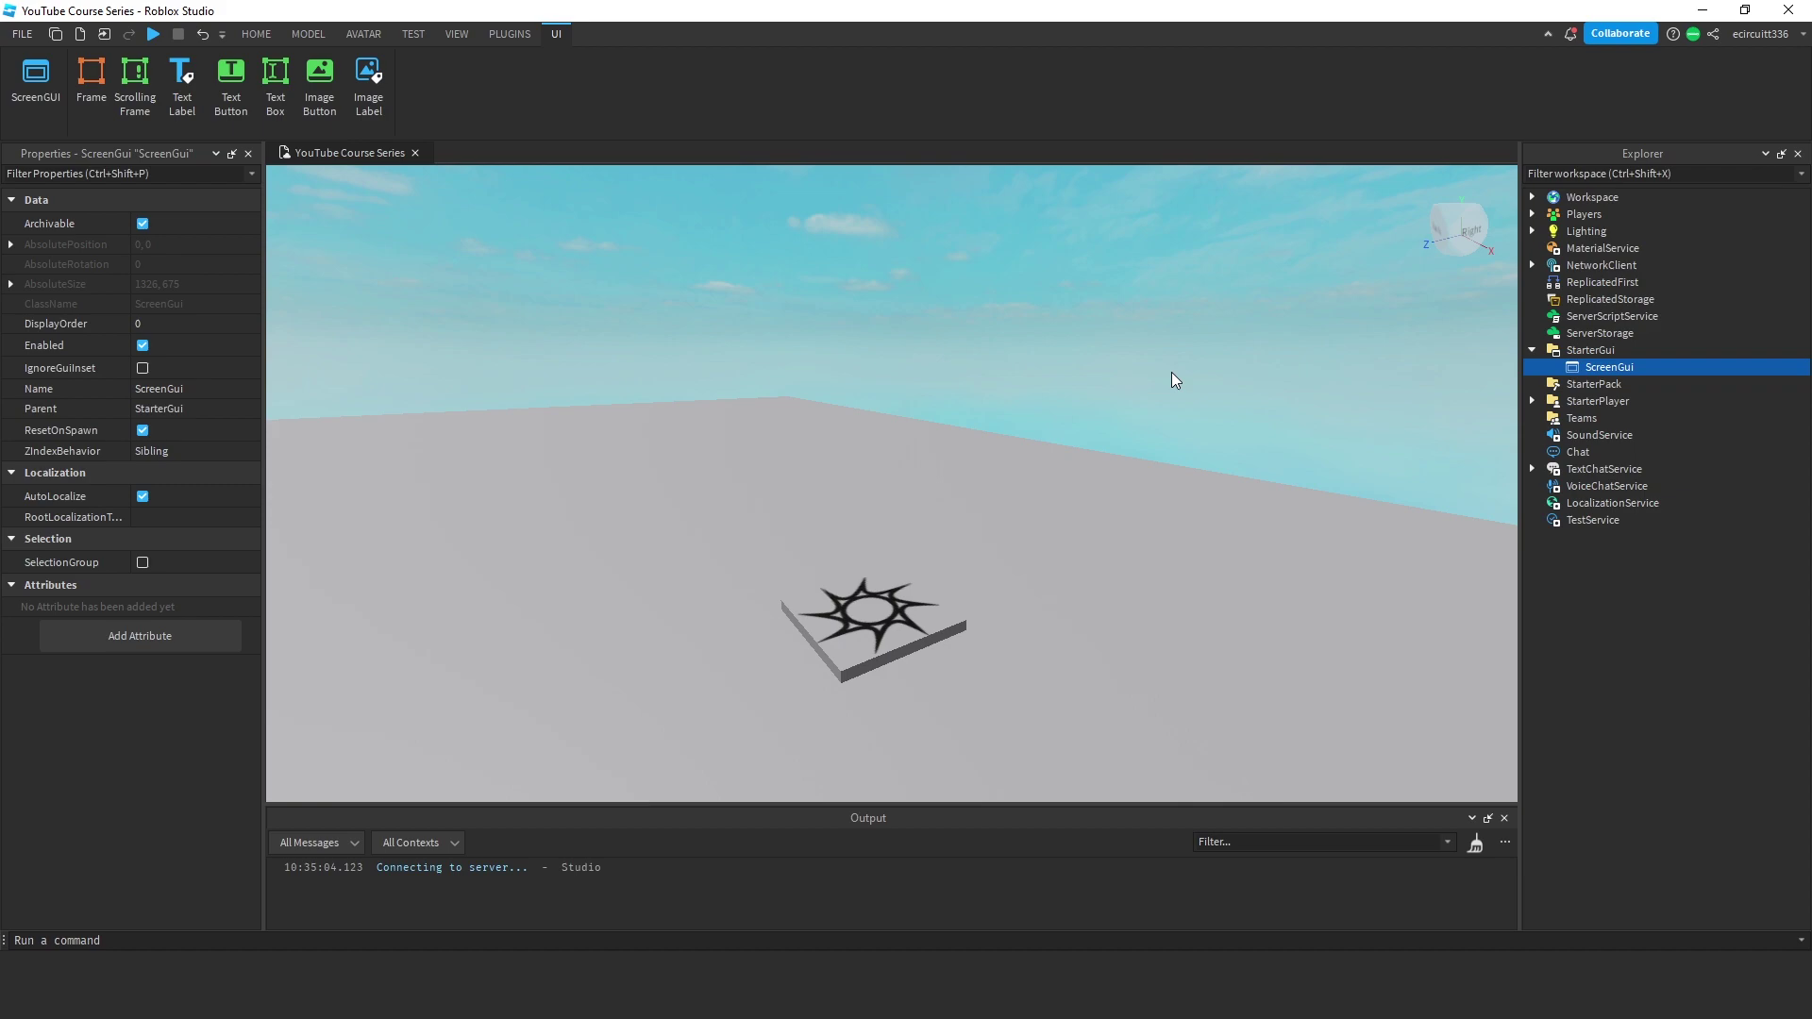
{"action": "left_click", "coordinate": [456, 35]}
{"action": "left_click", "coordinate": [88, 83]}
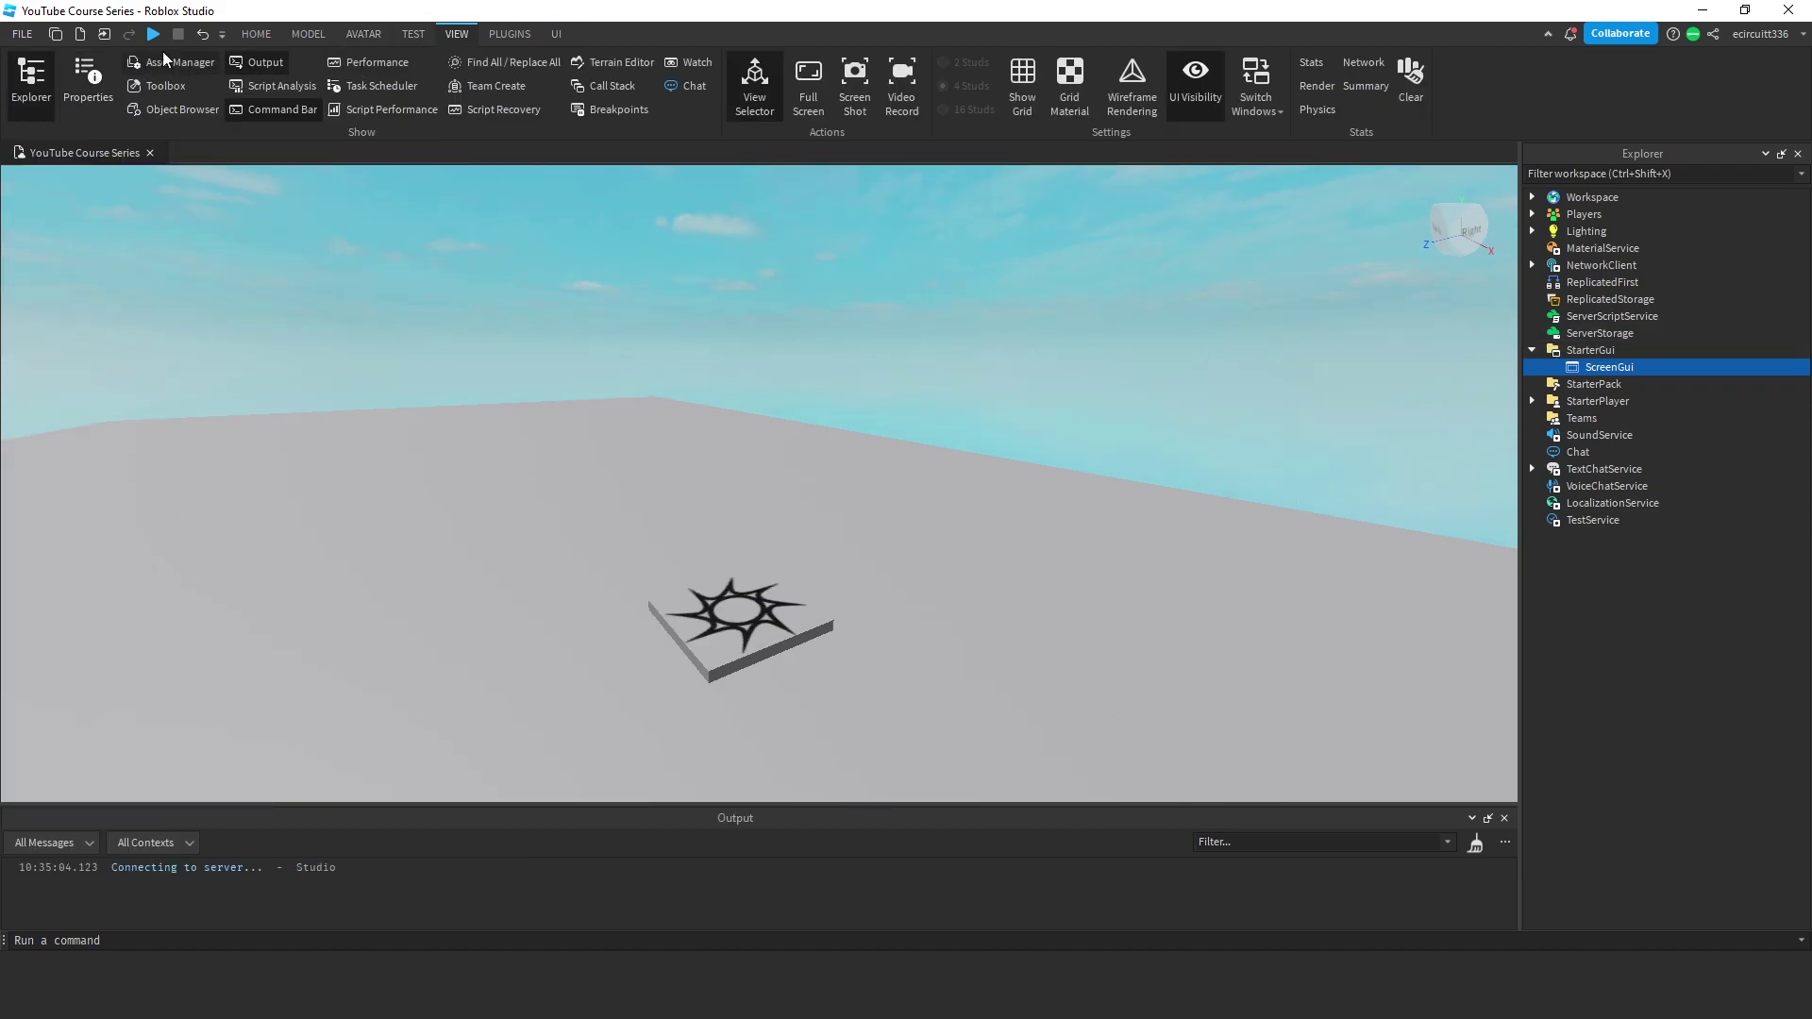
{"action": "left_click", "coordinate": [88, 83]}
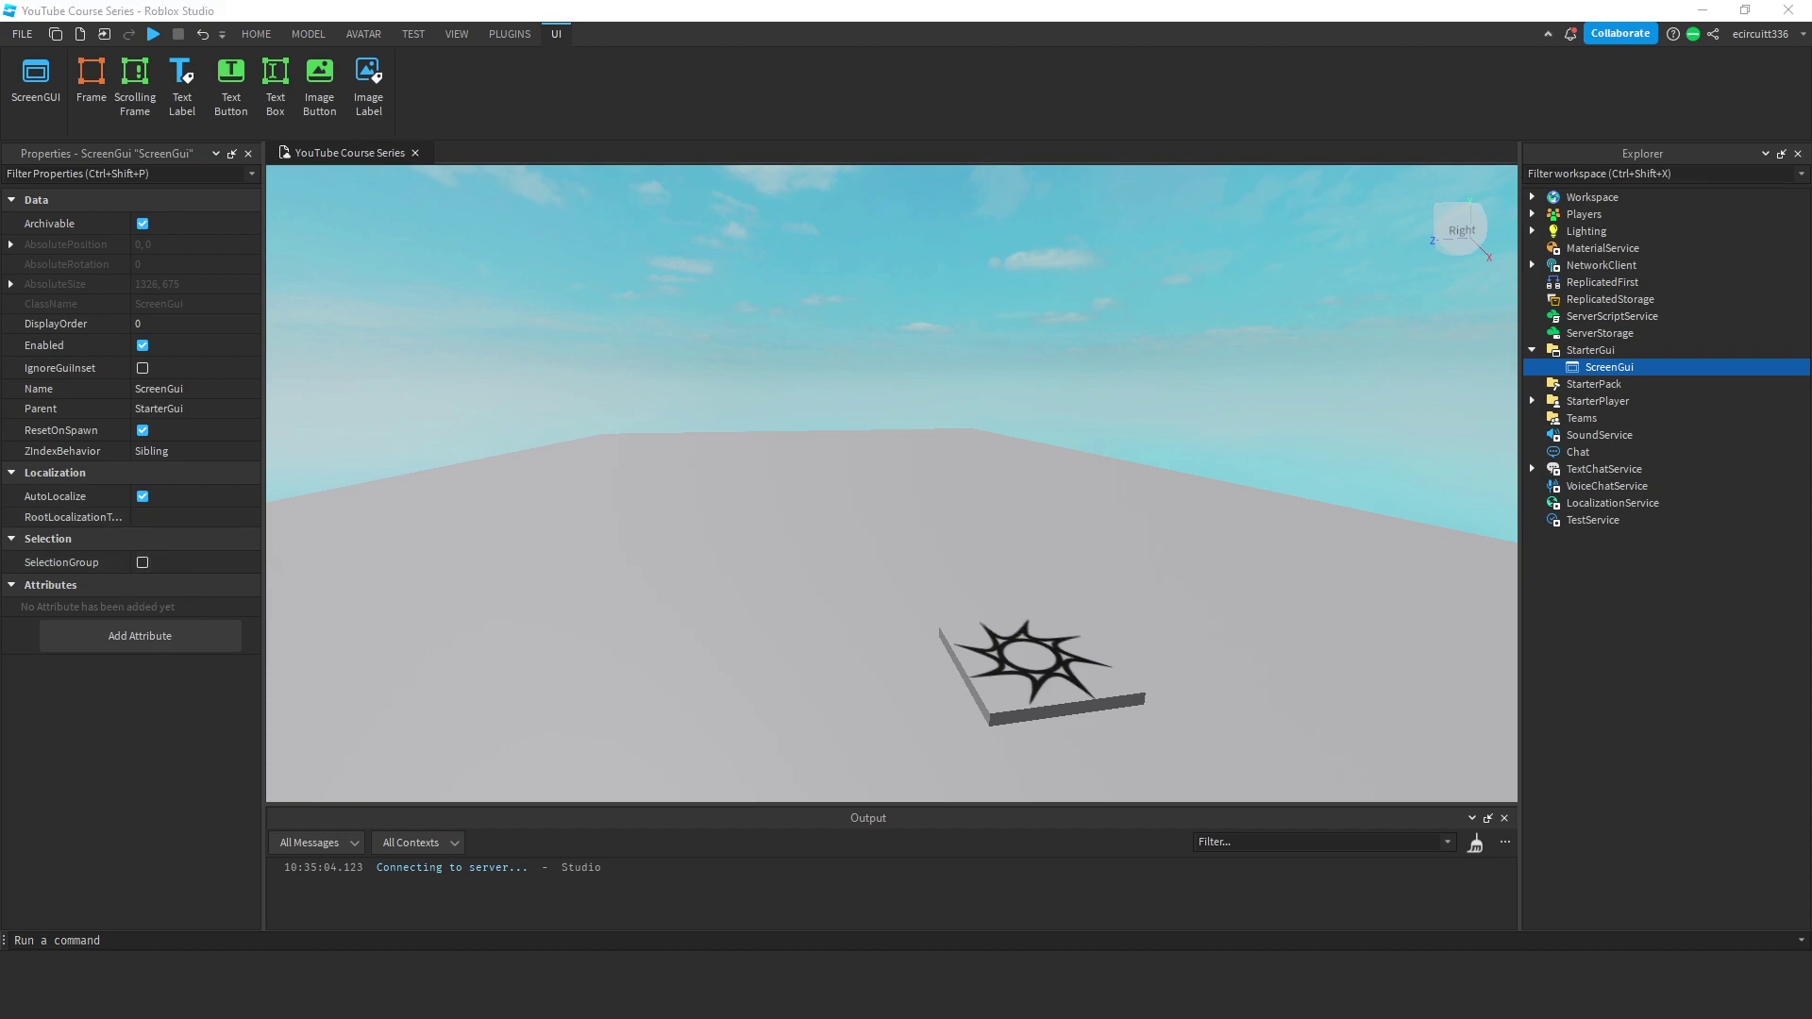
{"action": "right_click_drag", "start_coordinate": [1202, 541], "coordinate": [1229, 427]}
{"action": "left_click", "coordinate": [1229, 420]}
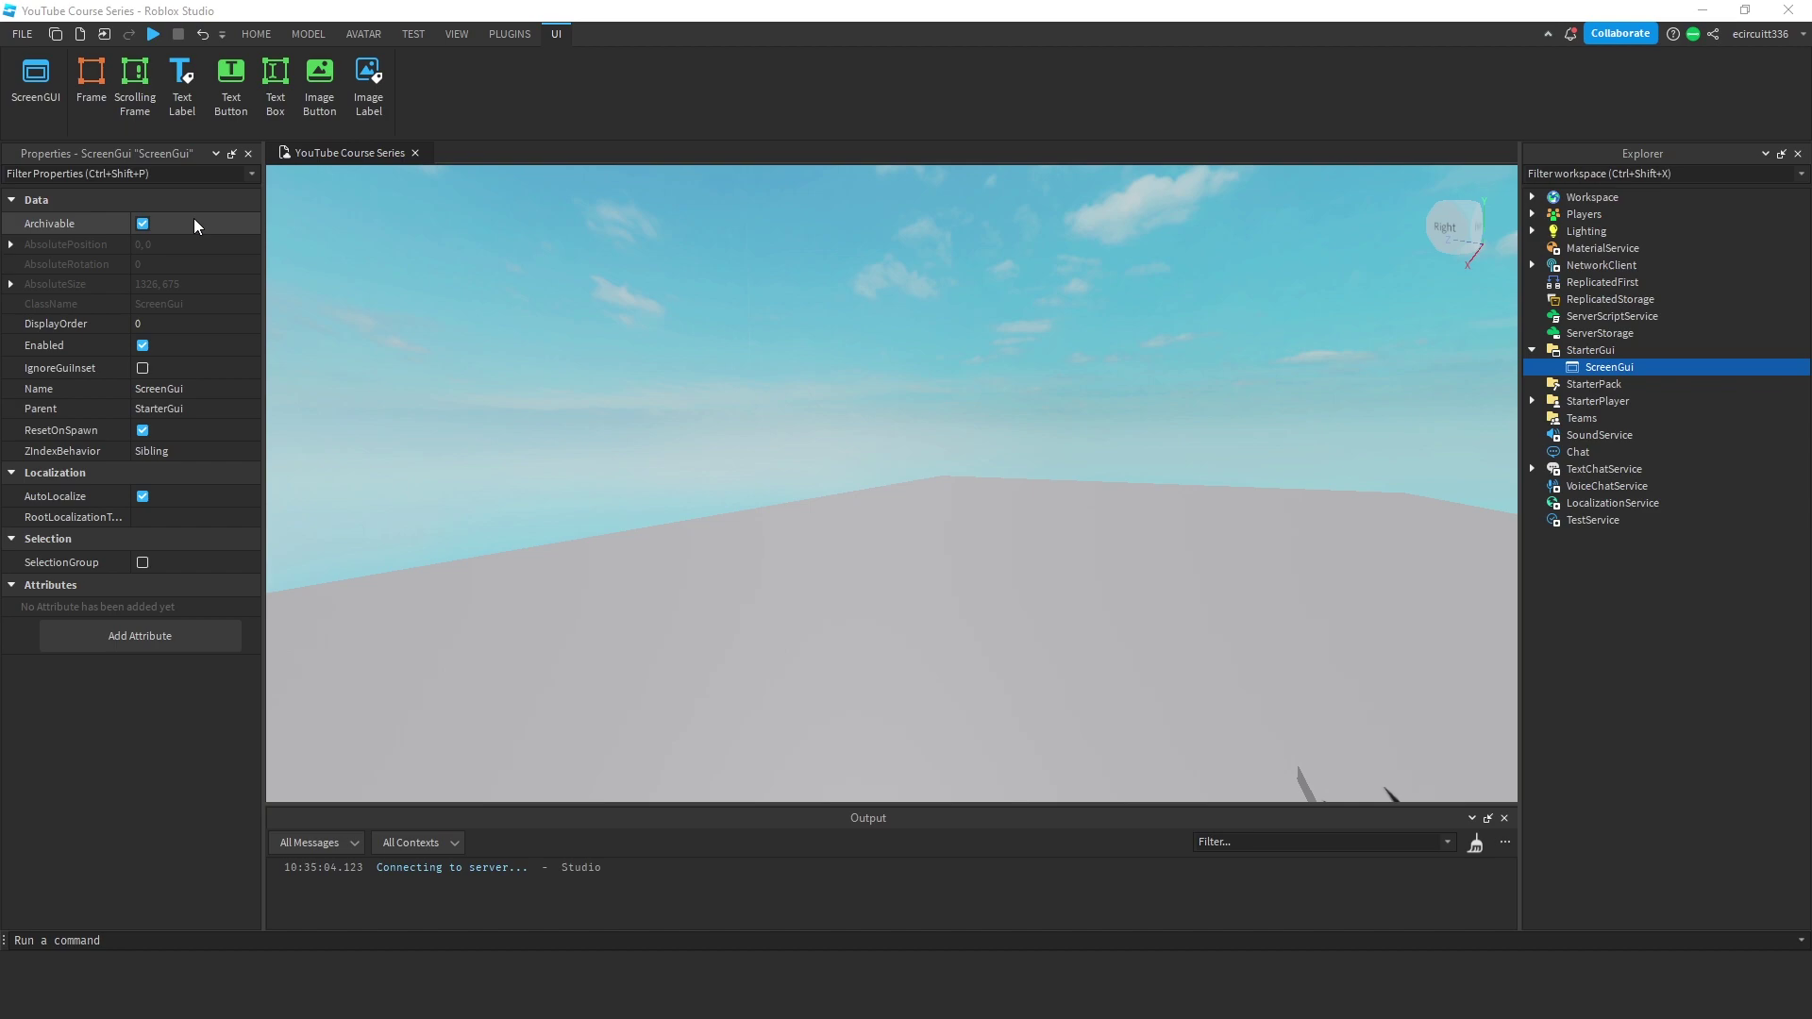
Step: Add a LocalScript to the ScreenGui and replace its default code with wait(3)
{"action": "left_click", "coordinate": [1648, 367]}
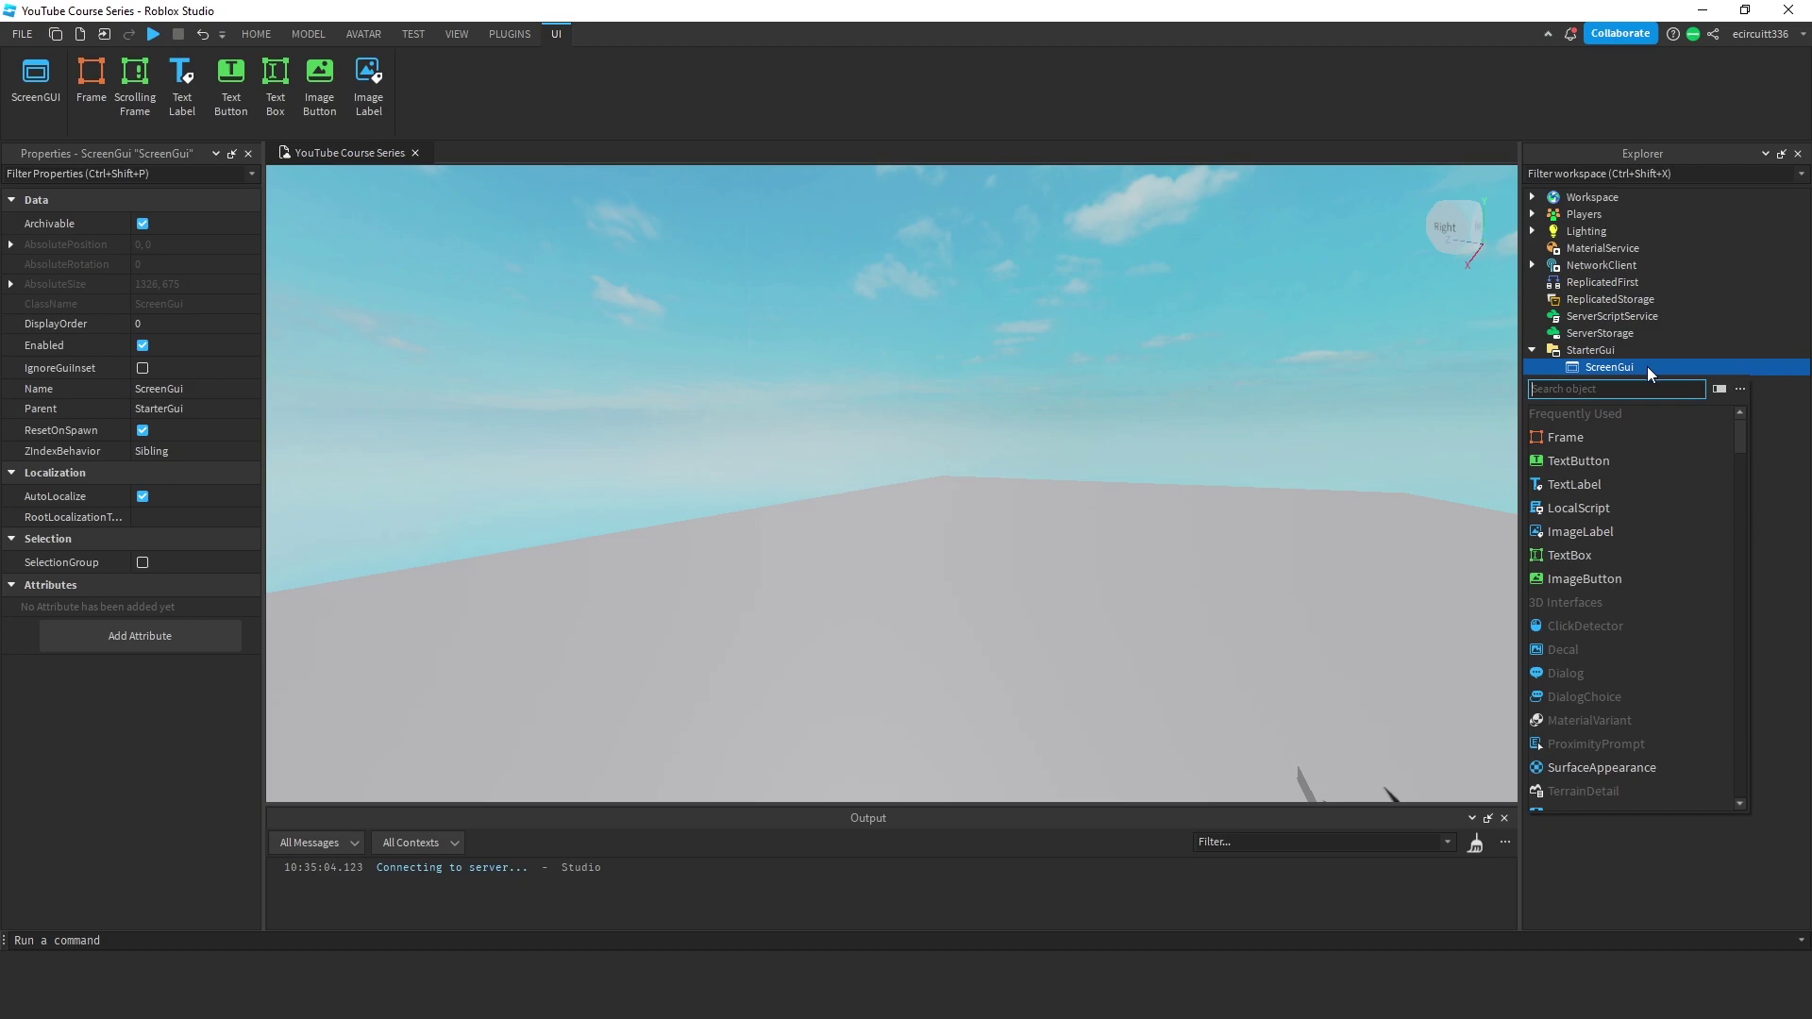
{"action": "type", "text": "local"}
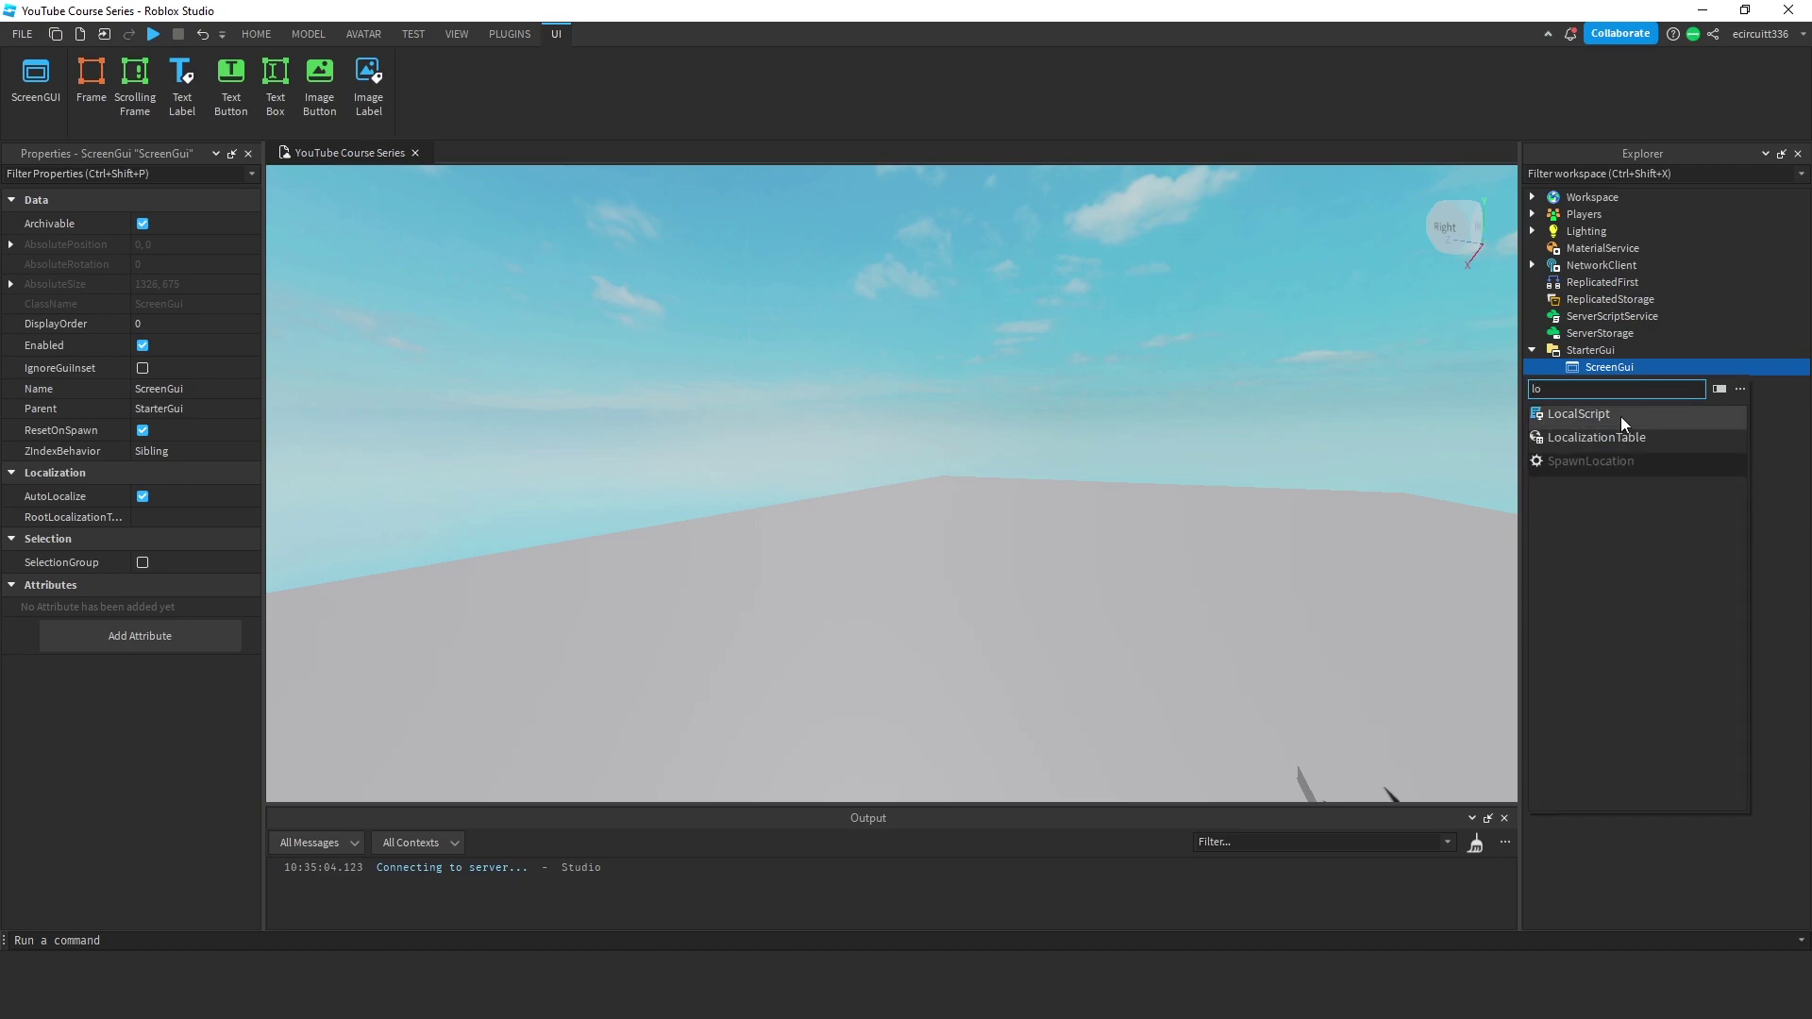
{"action": "left_click", "coordinate": [1621, 416]}
{"action": "key", "text": "BackSpace"}
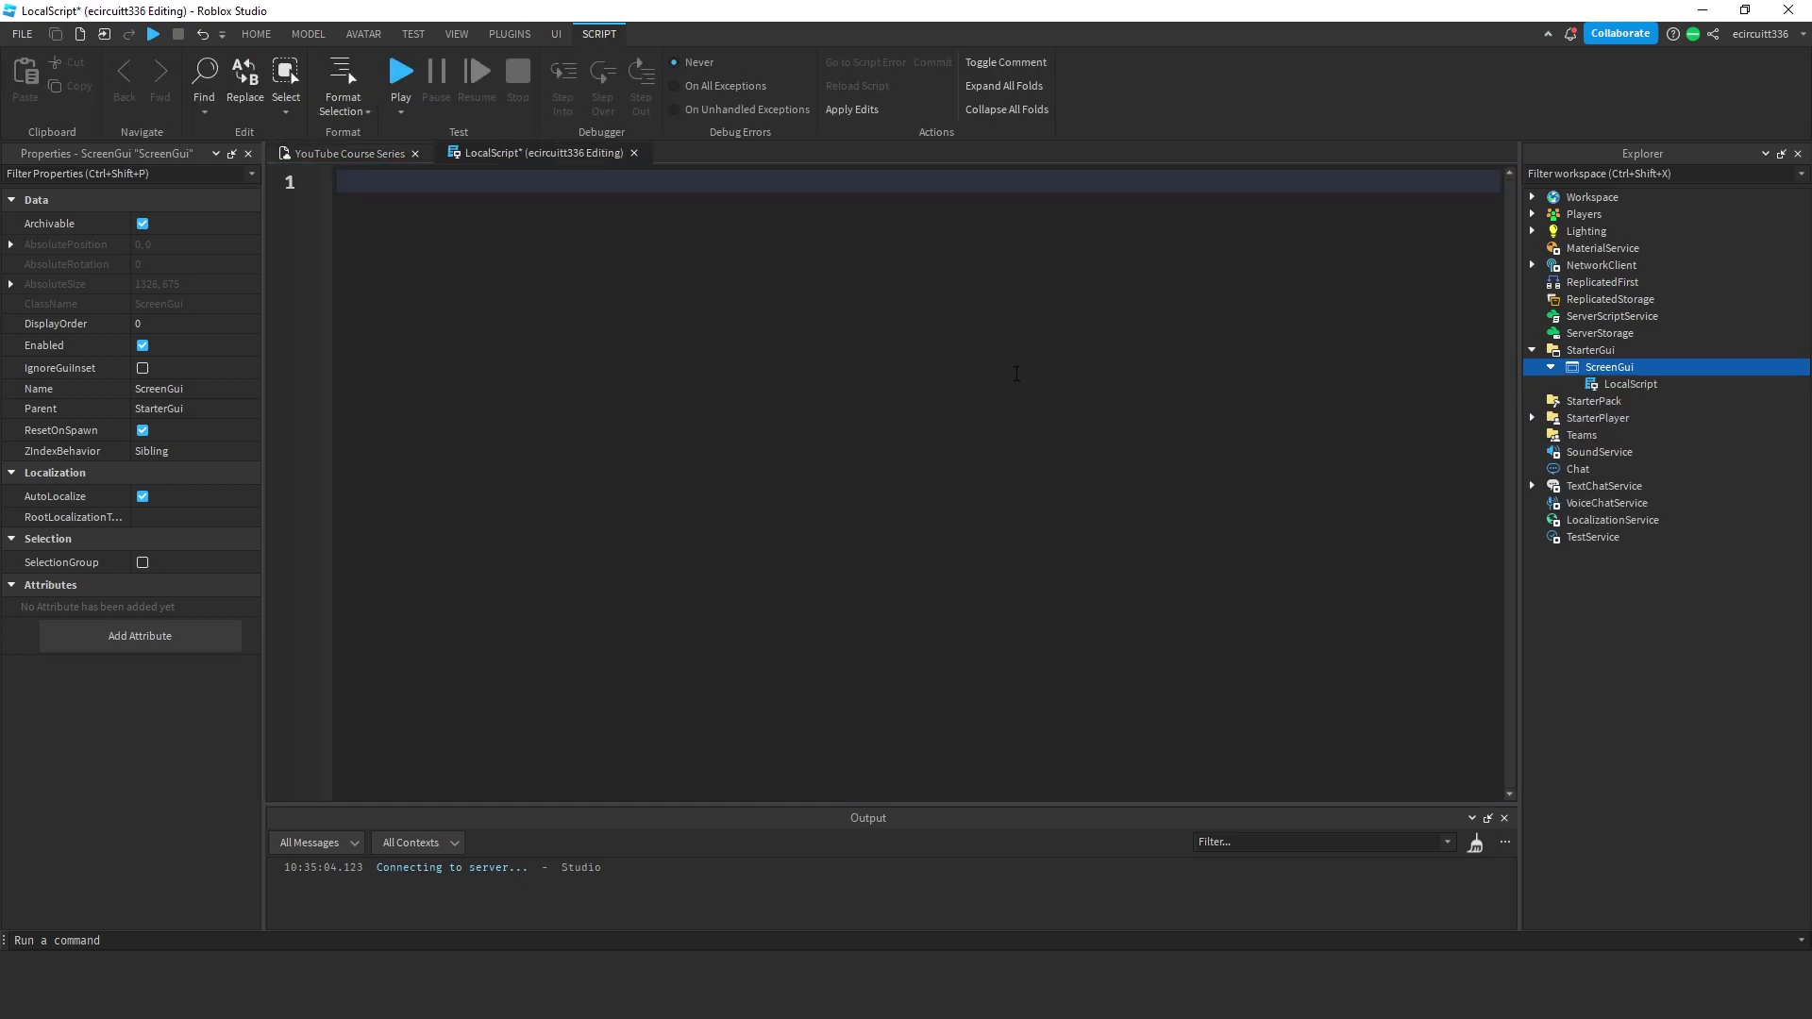
{"action": "type", "text": "wait(3"}
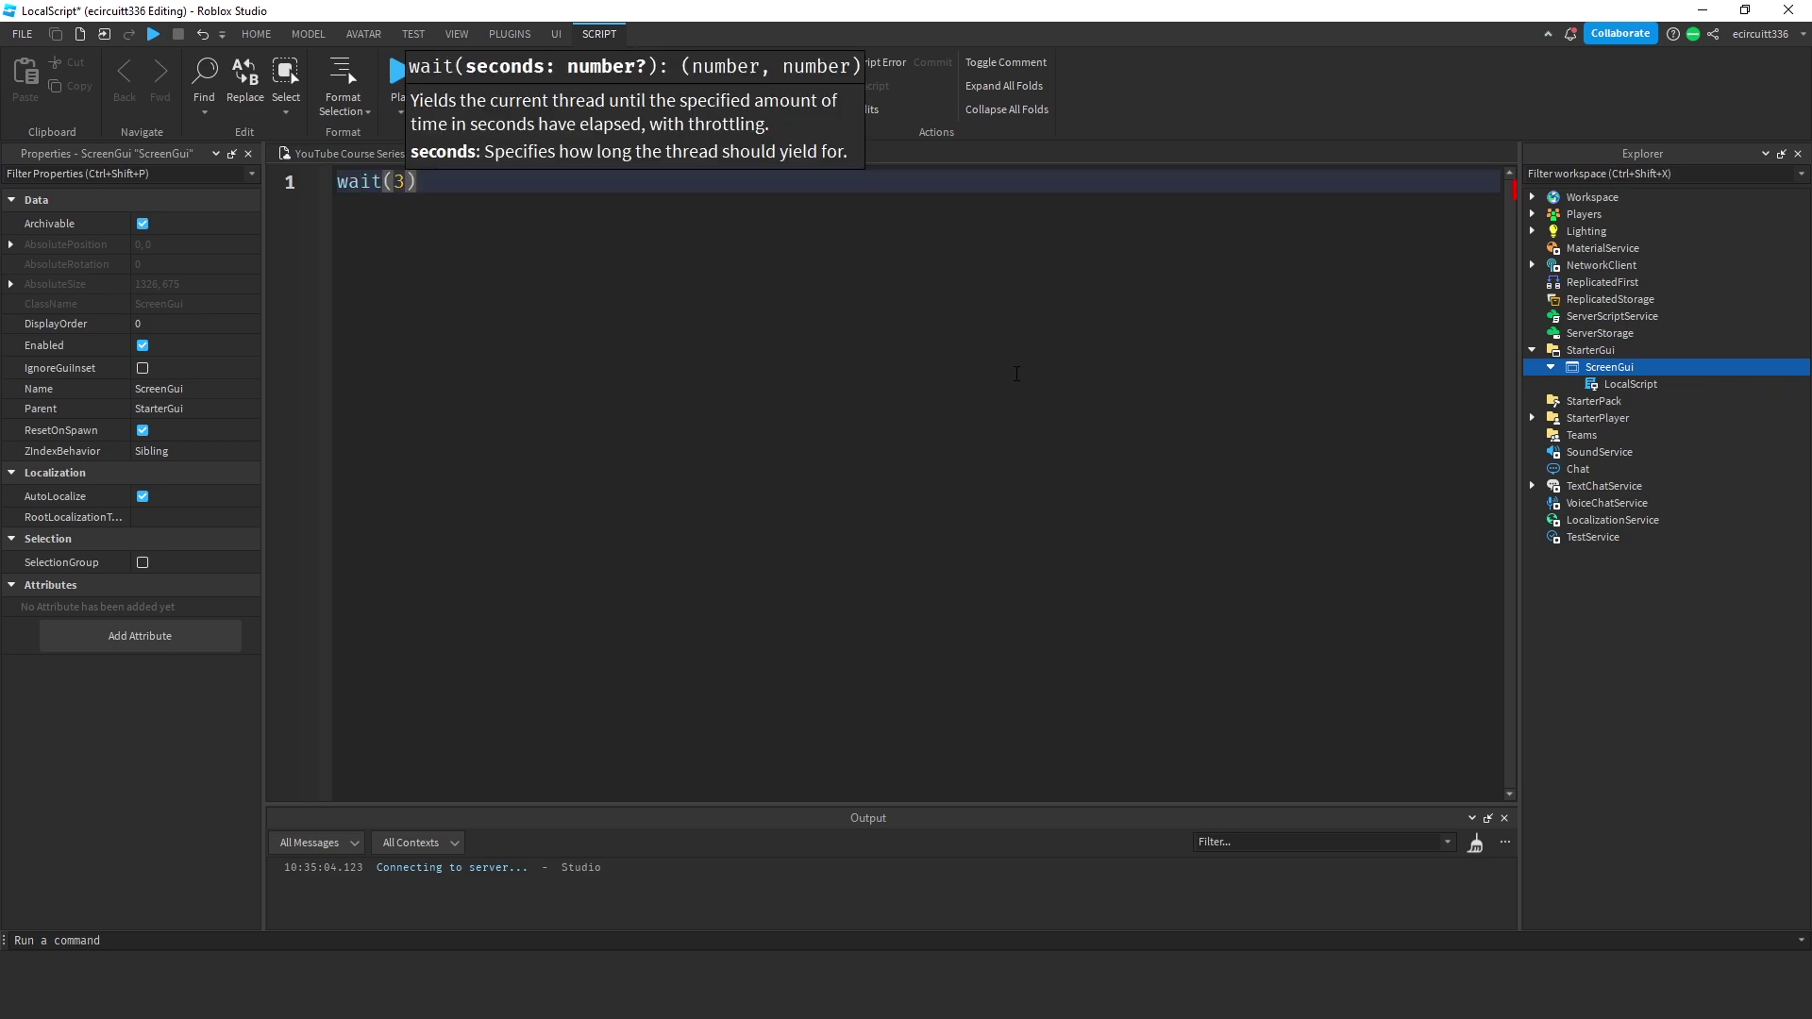
{"action": "key", "text": "Return"}
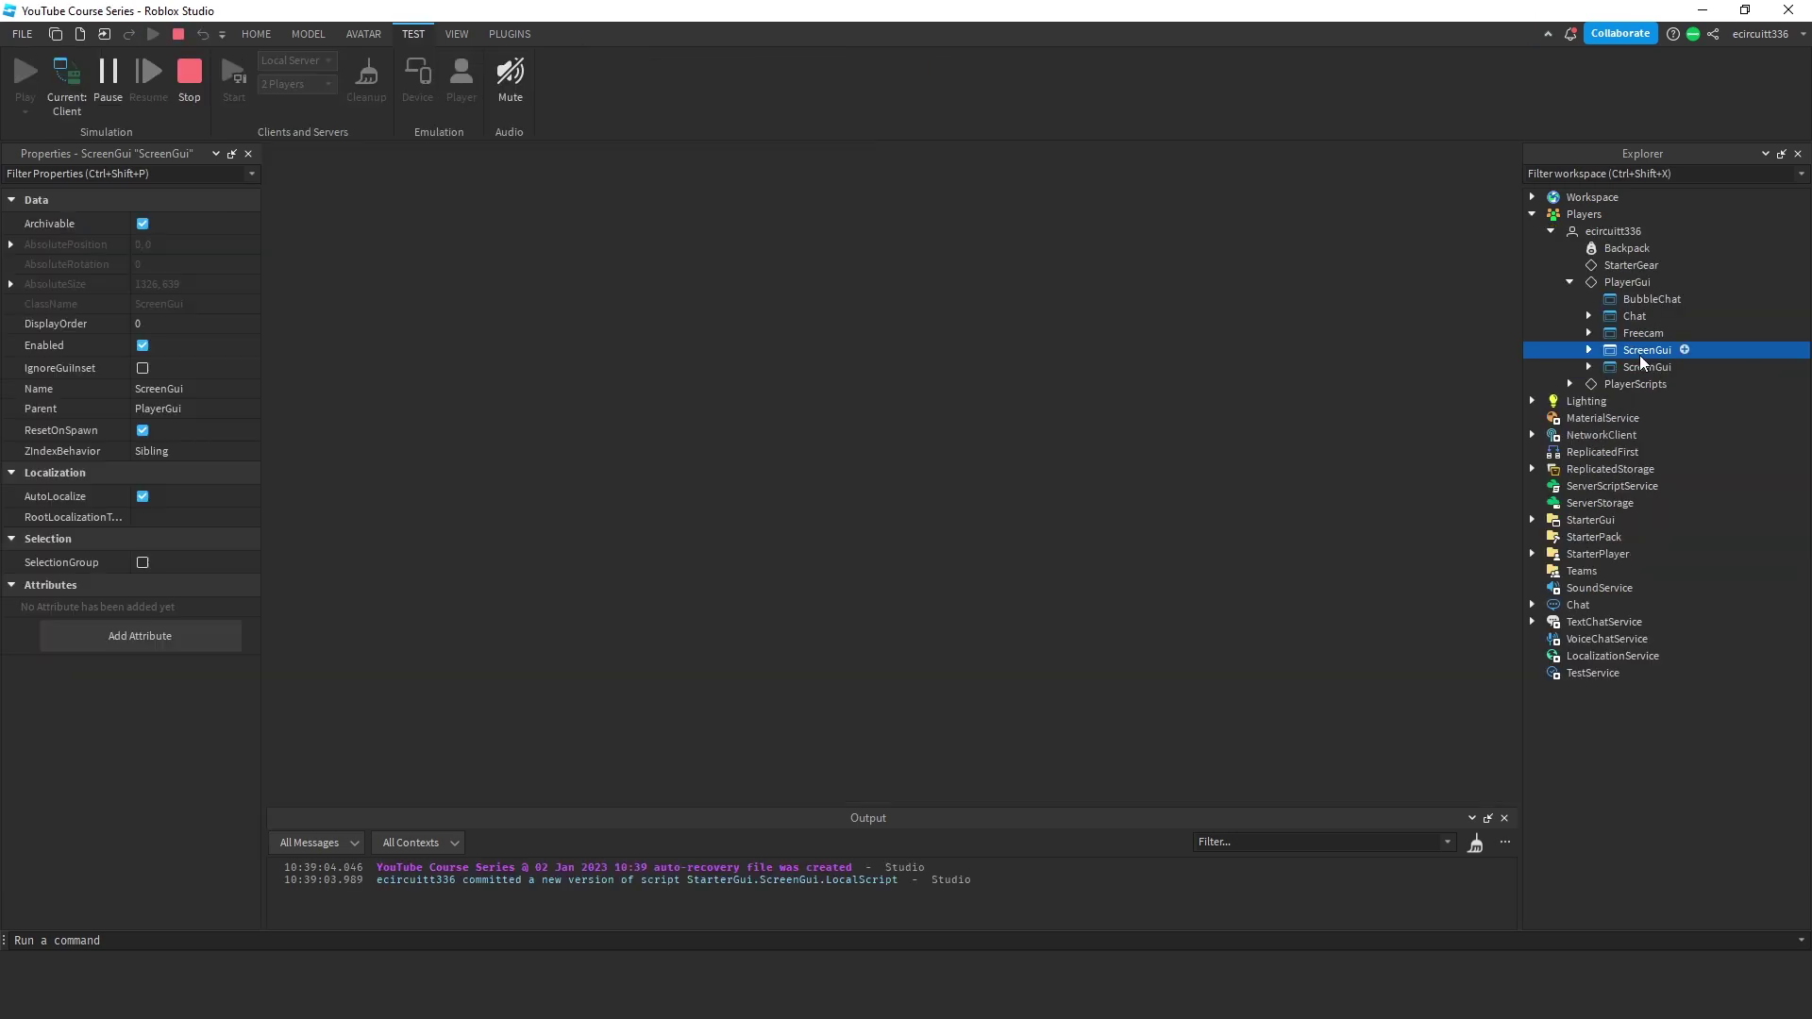
Step: Play-test and inspect the duplicated ScreenGui copies in PlayerGui, then stop the test
{"action": "left_click", "coordinate": [1647, 366], "text": "ctrl"}
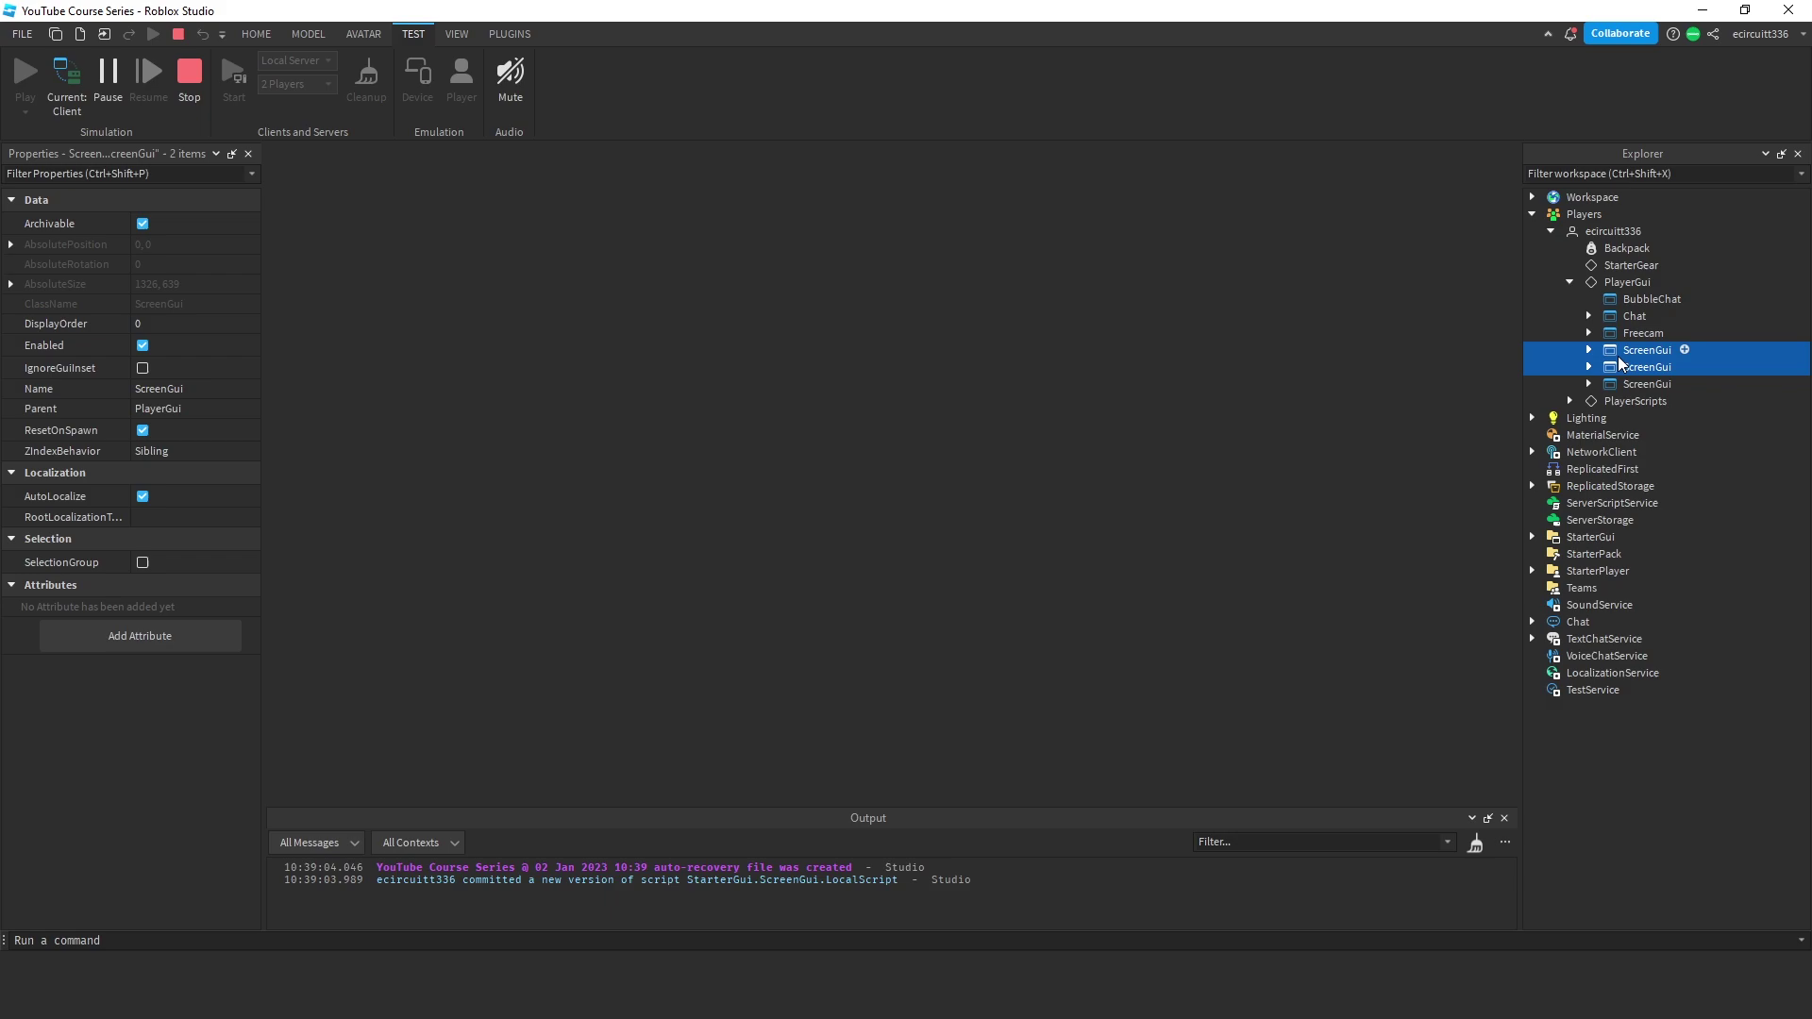
{"action": "left_click", "coordinate": [1623, 368]}
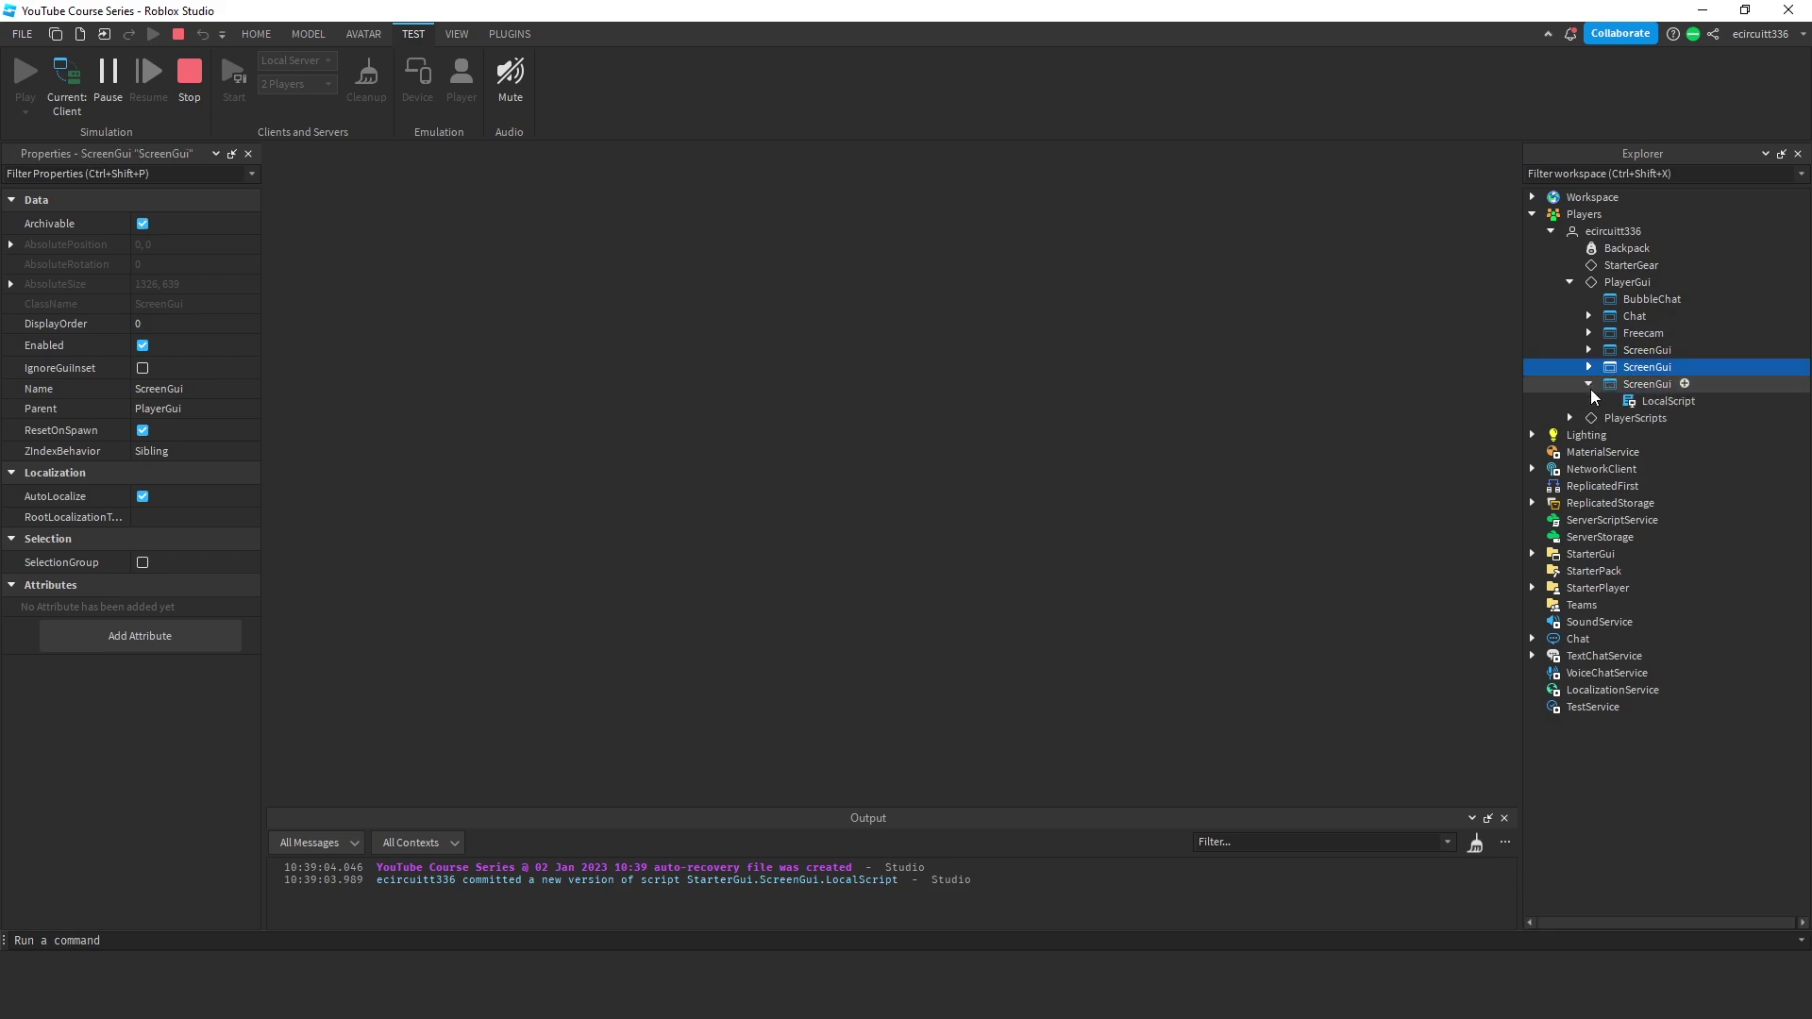
{"action": "left_click", "coordinate": [1644, 403]}
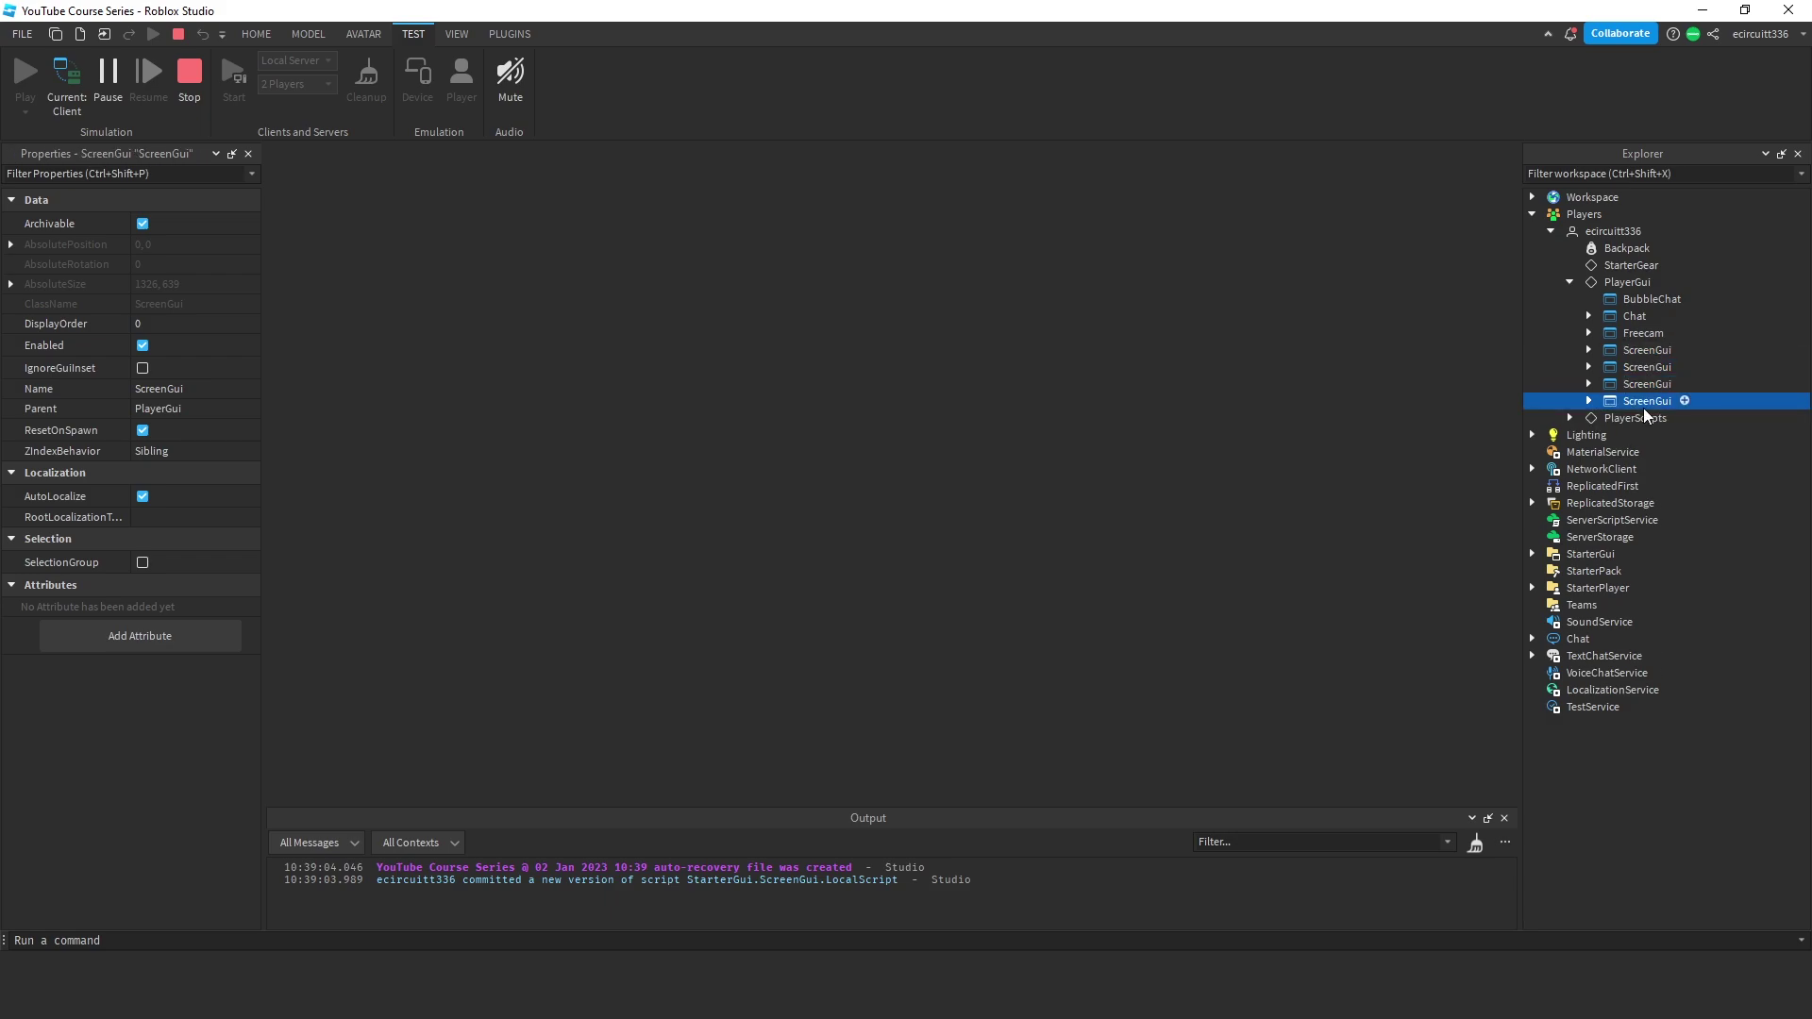
{"action": "left_click", "coordinate": [1589, 400]}
{"action": "left_click", "coordinate": [1616, 387]}
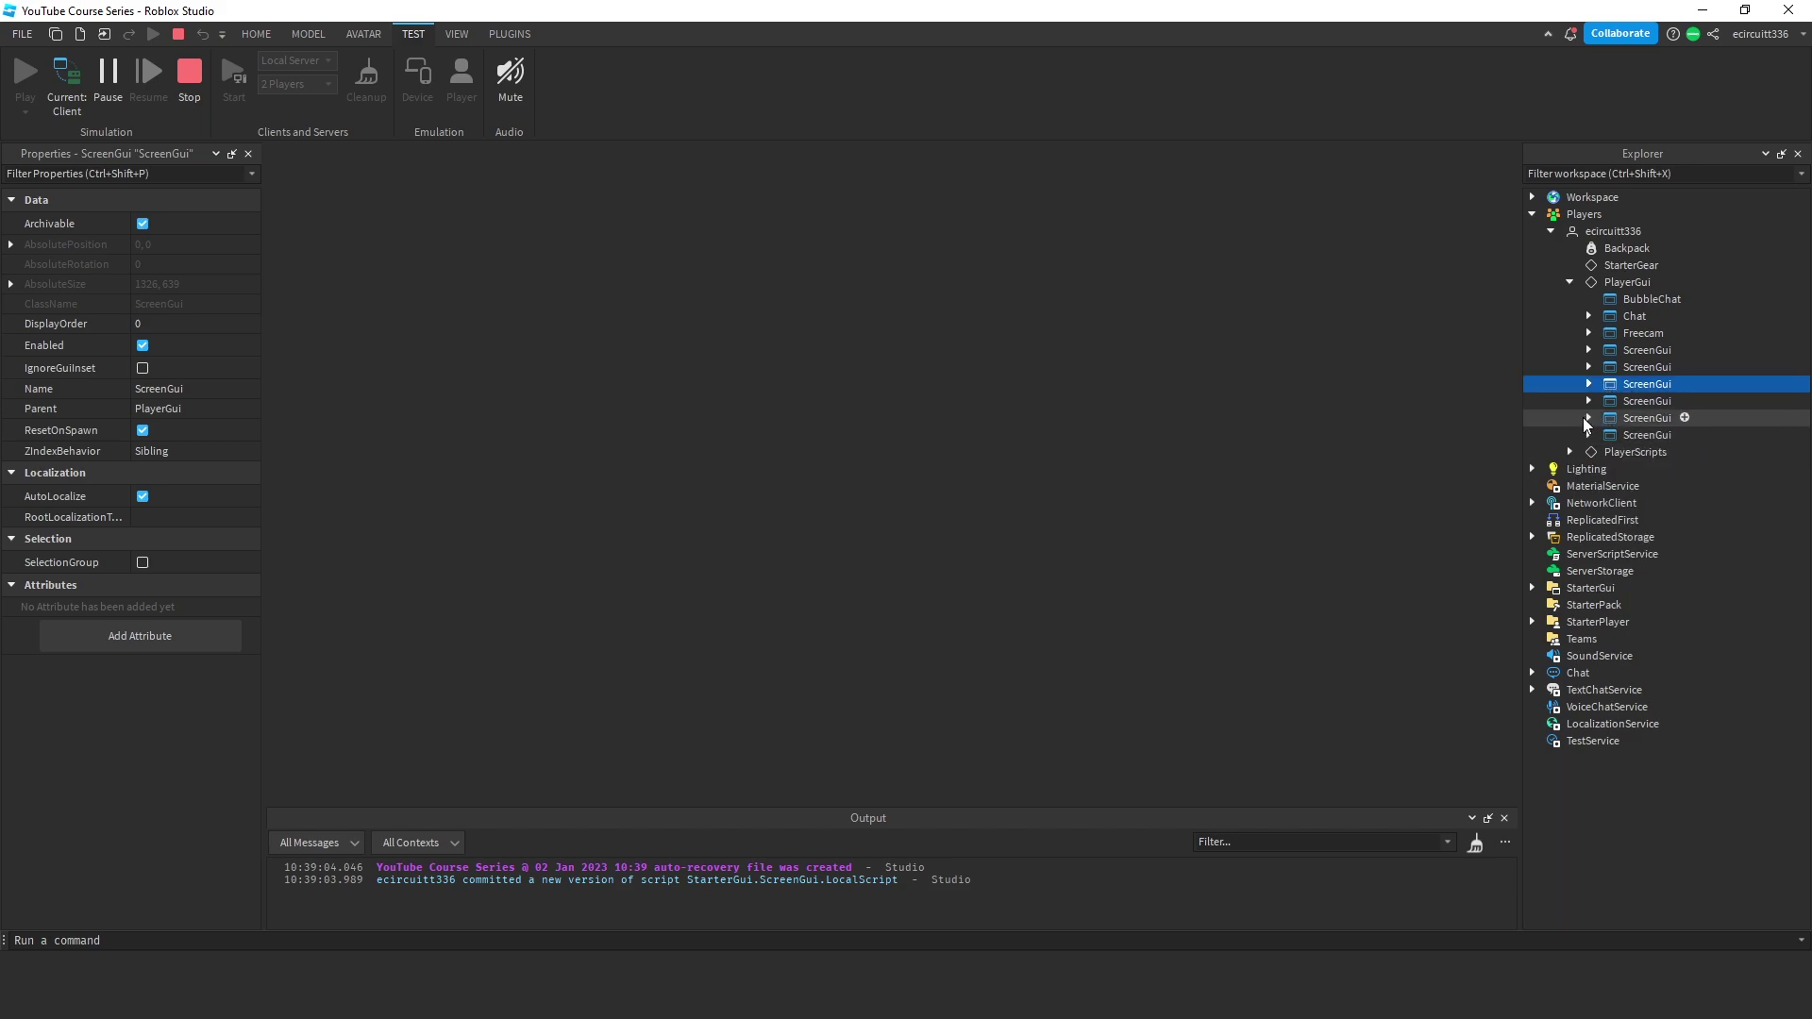
{"action": "left_click", "coordinate": [190, 78]}
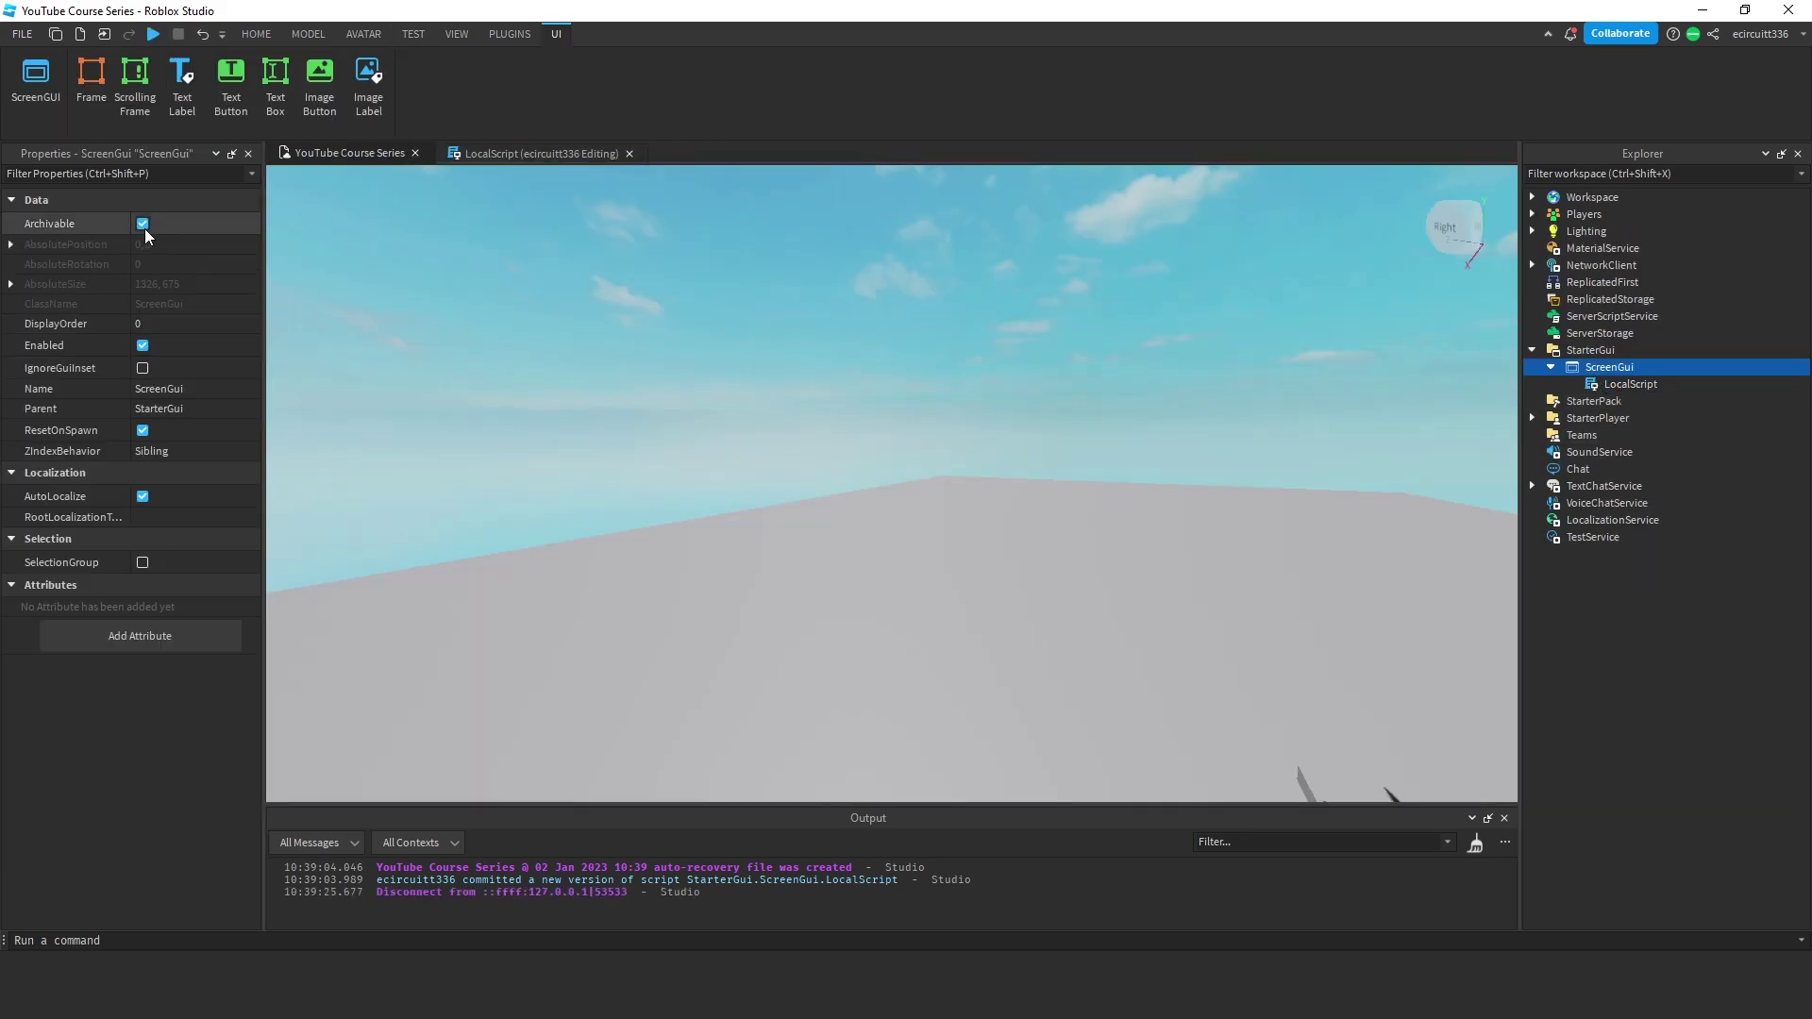
{"action": "left_click", "coordinate": [421, 272]}
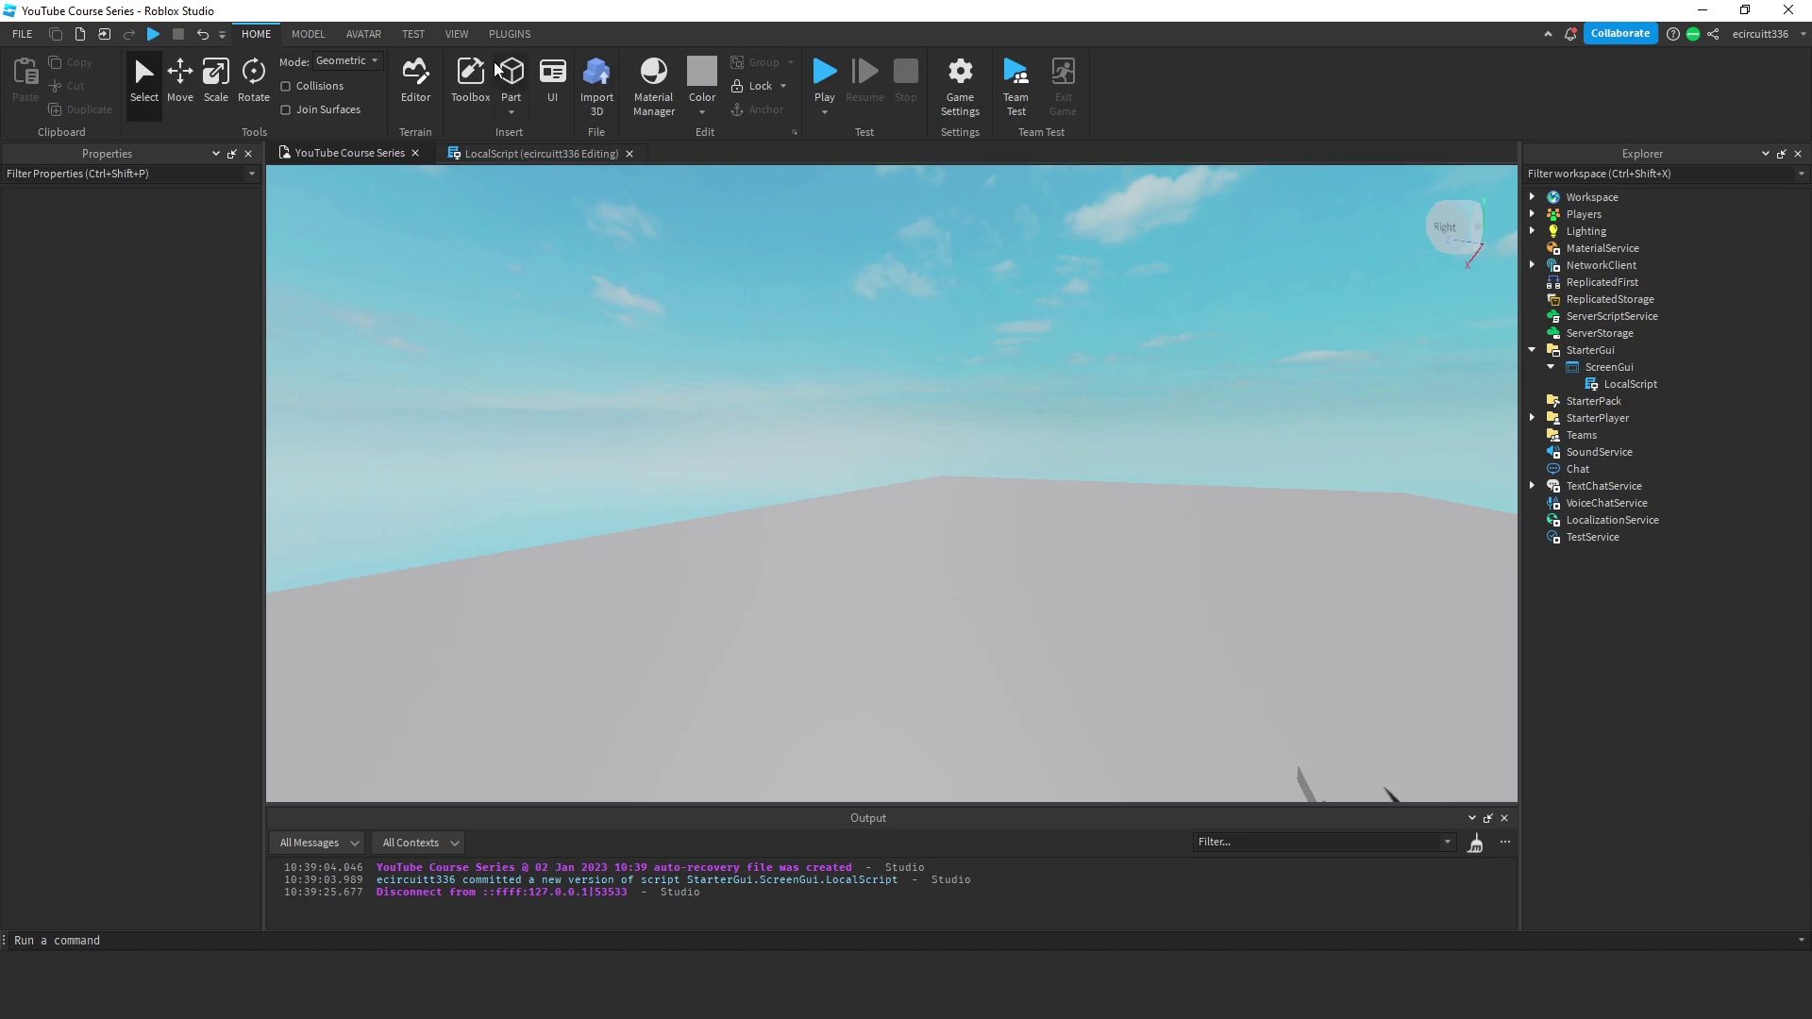
{"action": "left_click", "coordinate": [414, 34]}
{"action": "left_click", "coordinate": [24, 73]}
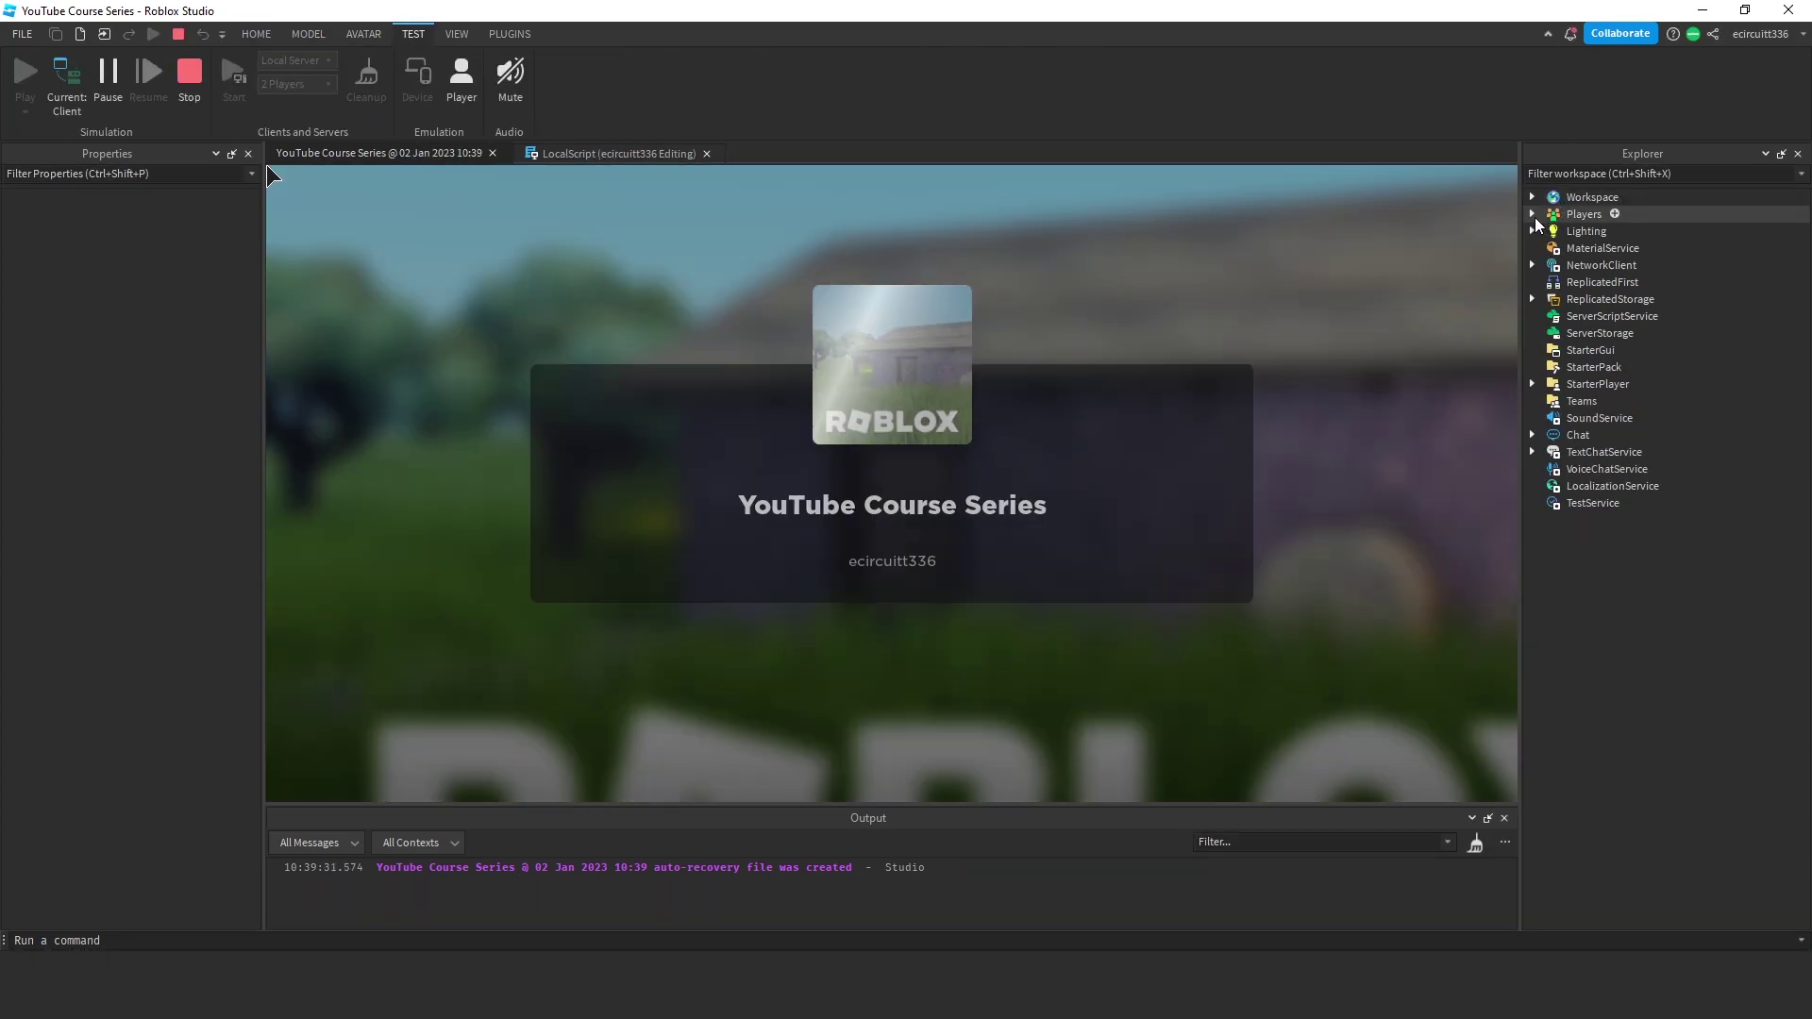
{"action": "left_click", "coordinate": [1532, 214]}
{"action": "left_click", "coordinate": [1551, 231]}
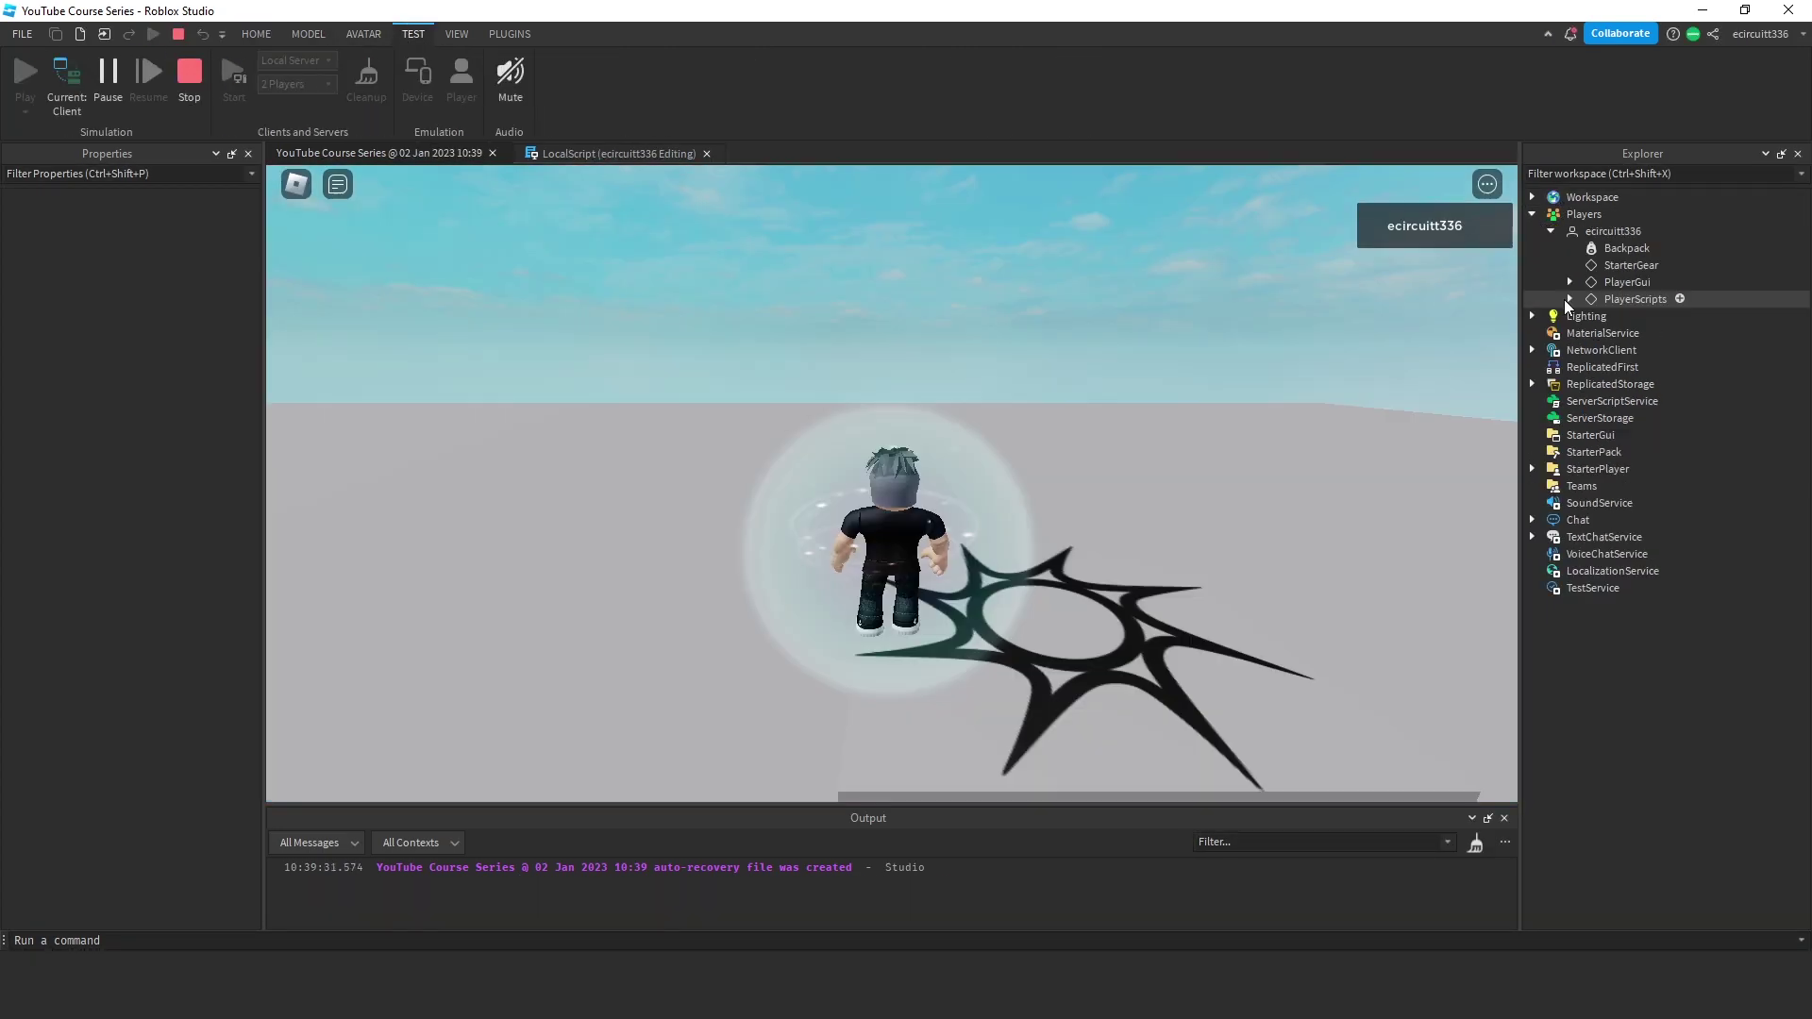
{"action": "left_click", "coordinate": [1570, 282]}
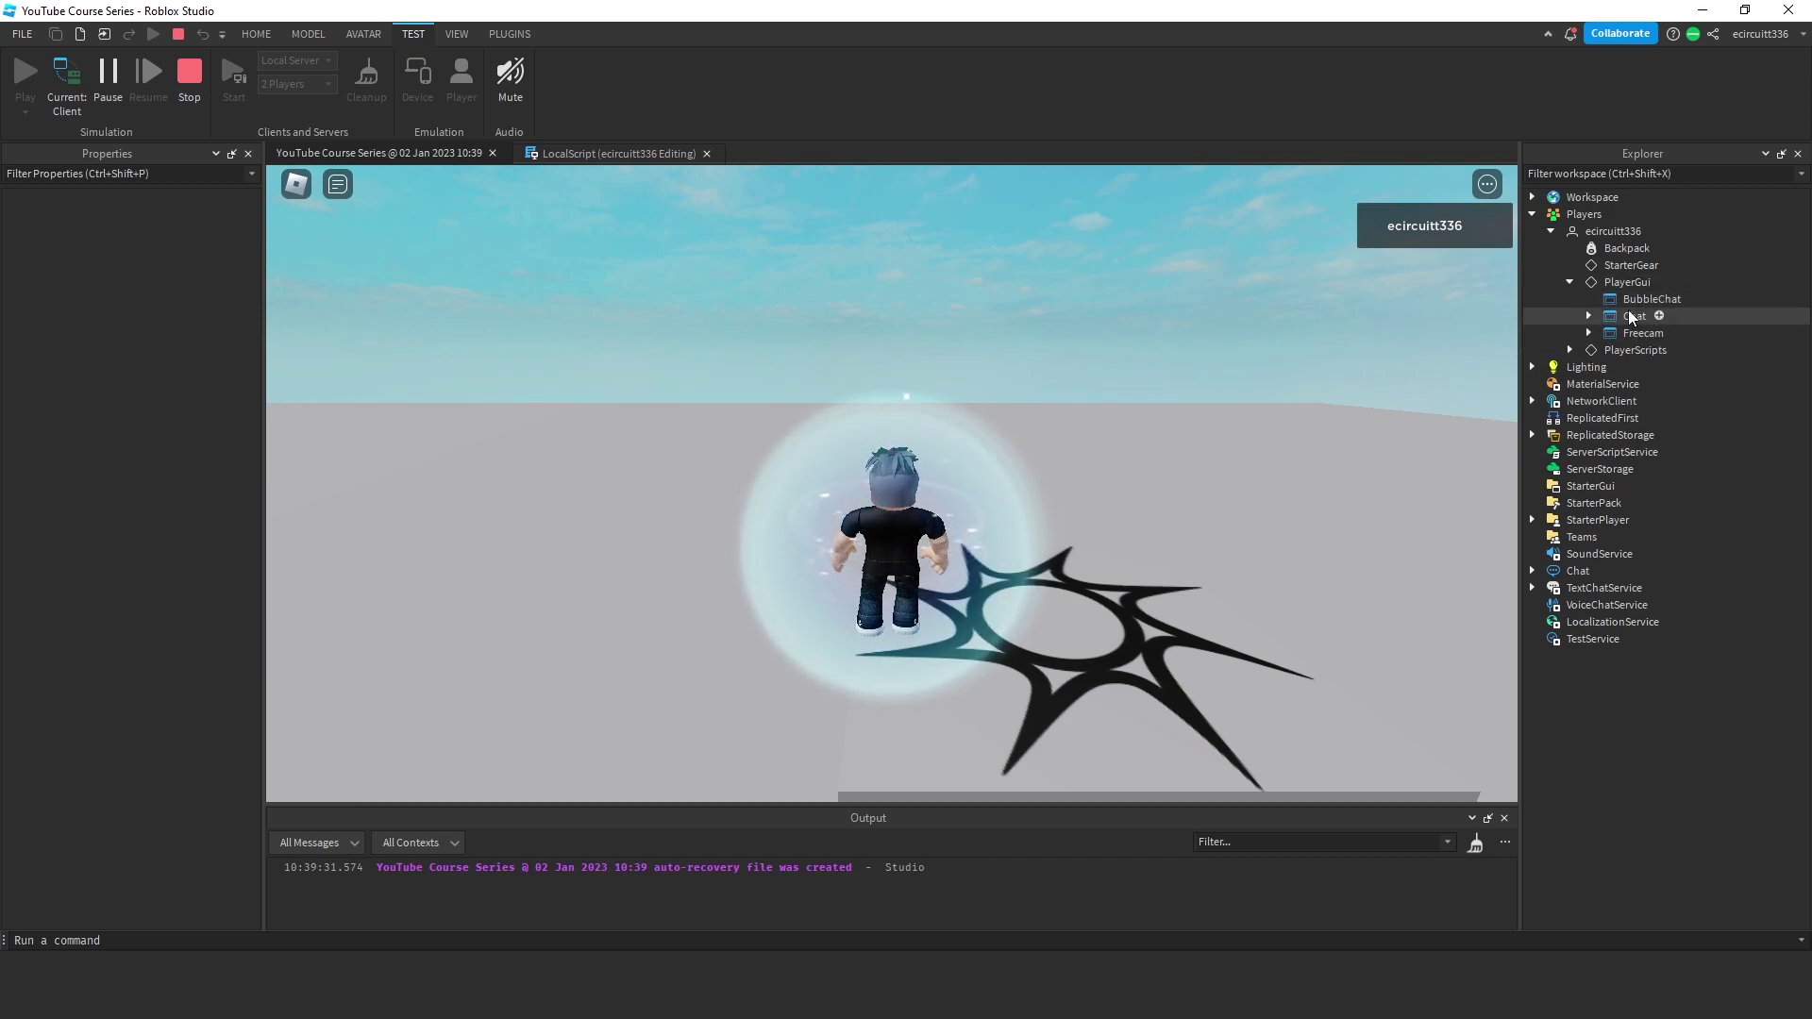
{"action": "left_click", "coordinate": [1570, 282]}
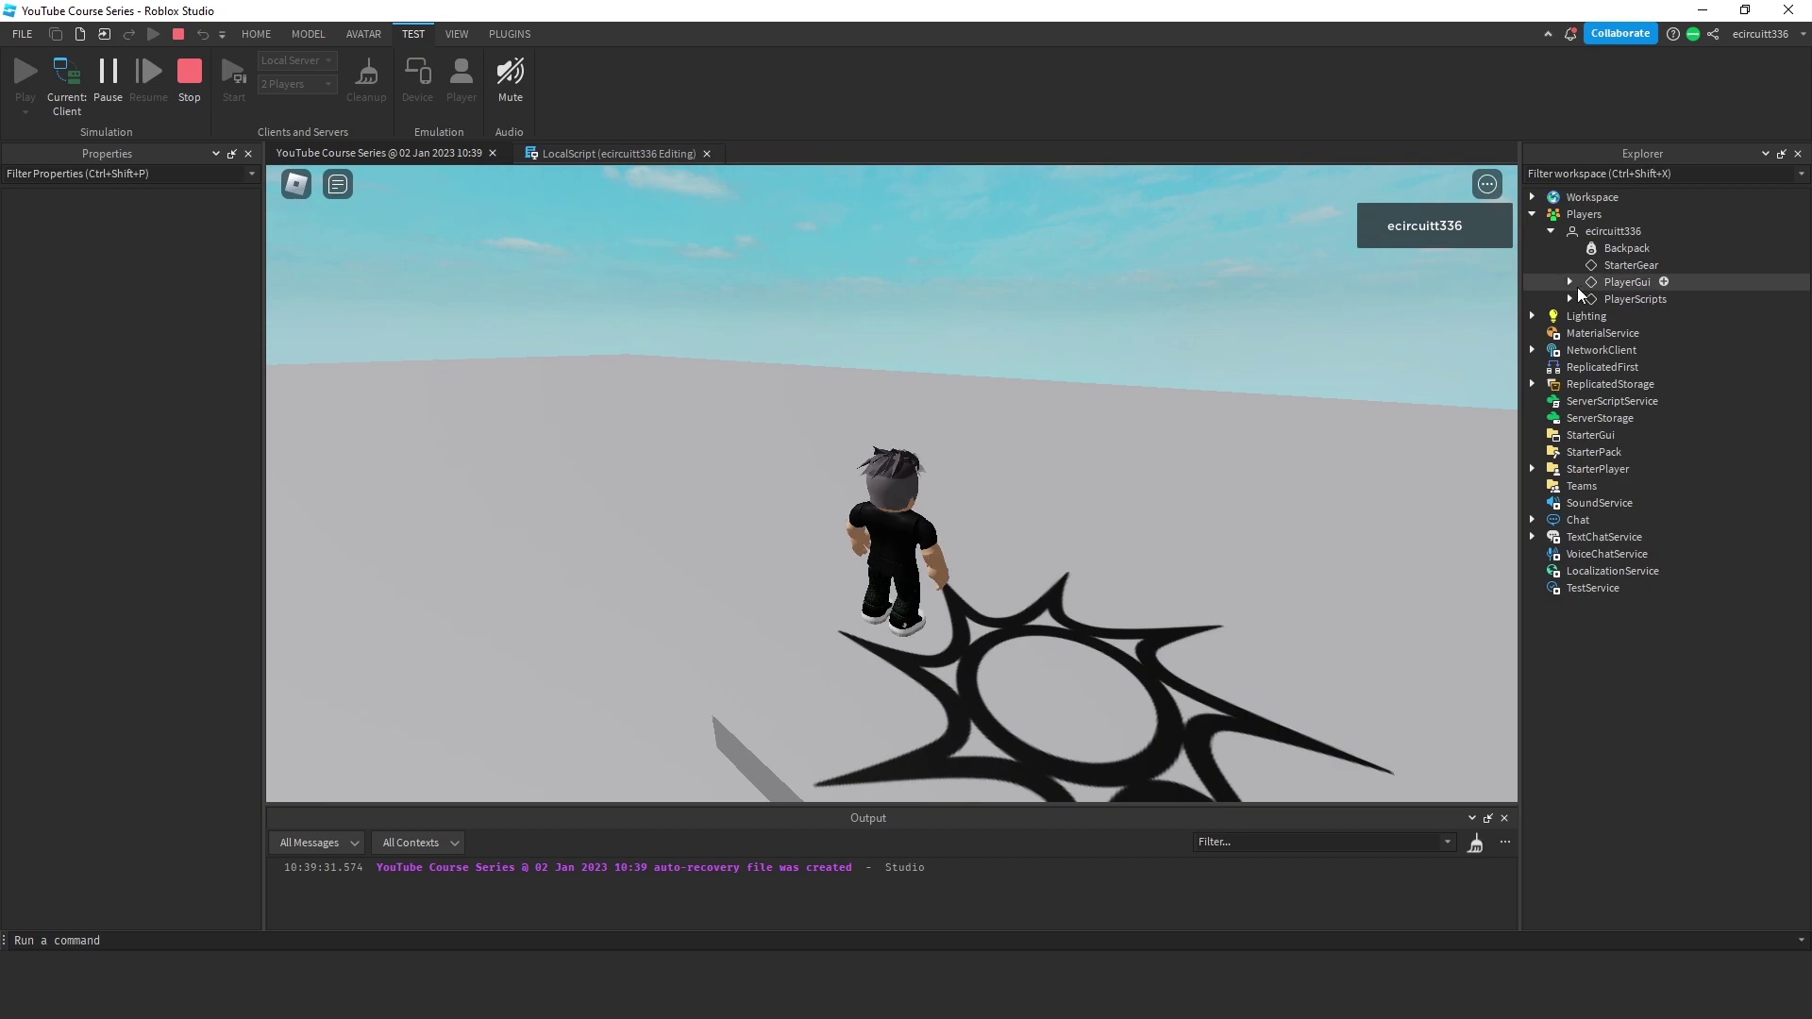
{"action": "left_click", "coordinate": [1570, 282]}
{"action": "left_click", "coordinate": [1599, 283]}
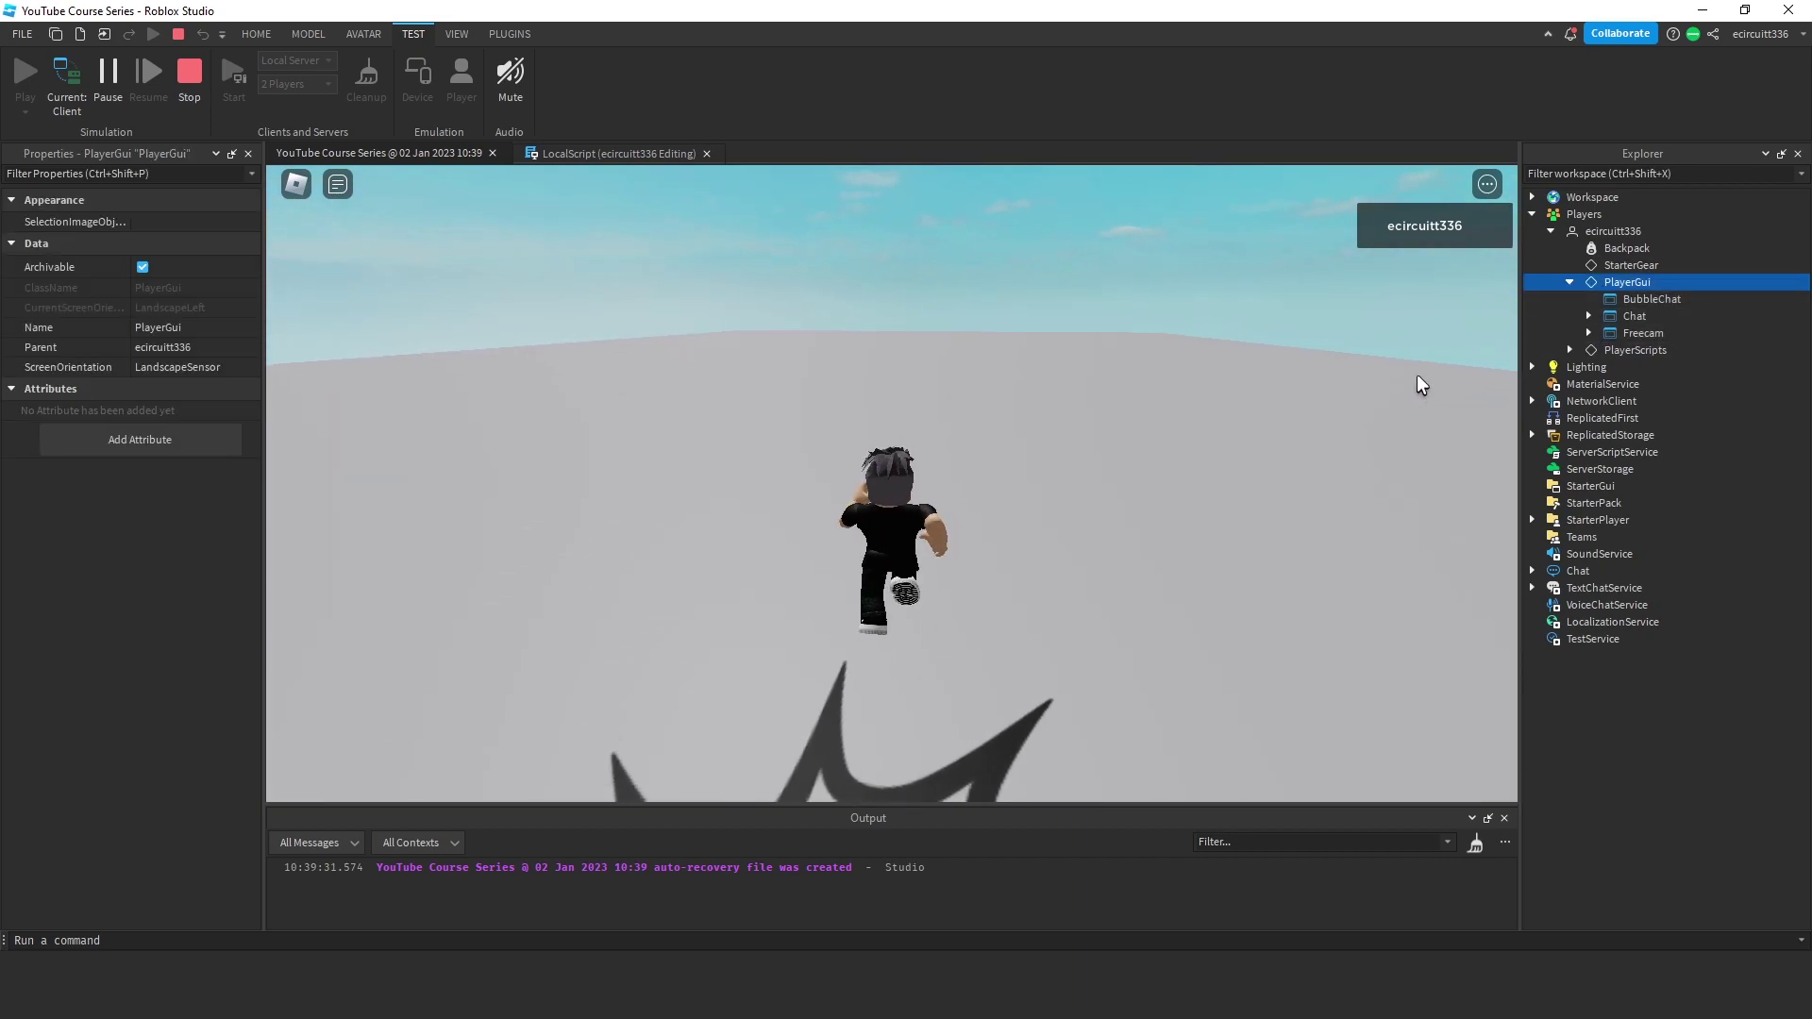
{"action": "left_click", "coordinate": [190, 75]}
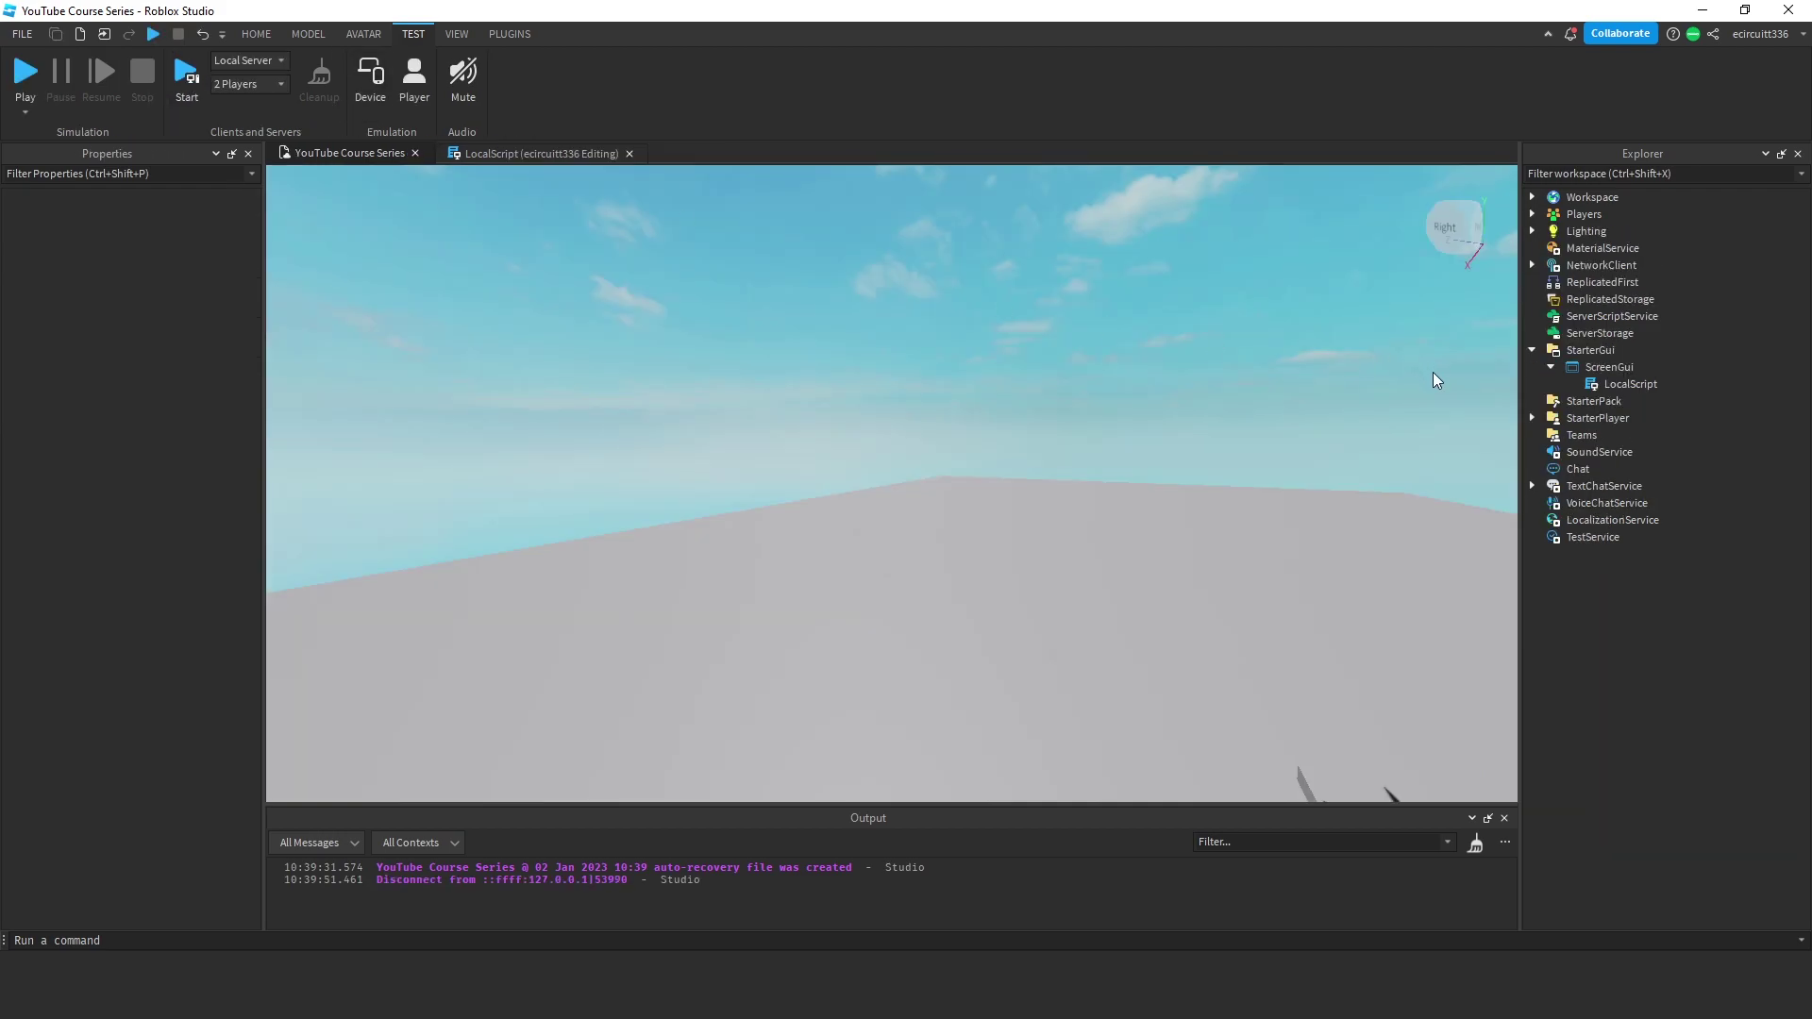
Step: Insert a Frame into the ScreenGui
{"action": "left_click", "coordinate": [1613, 371]}
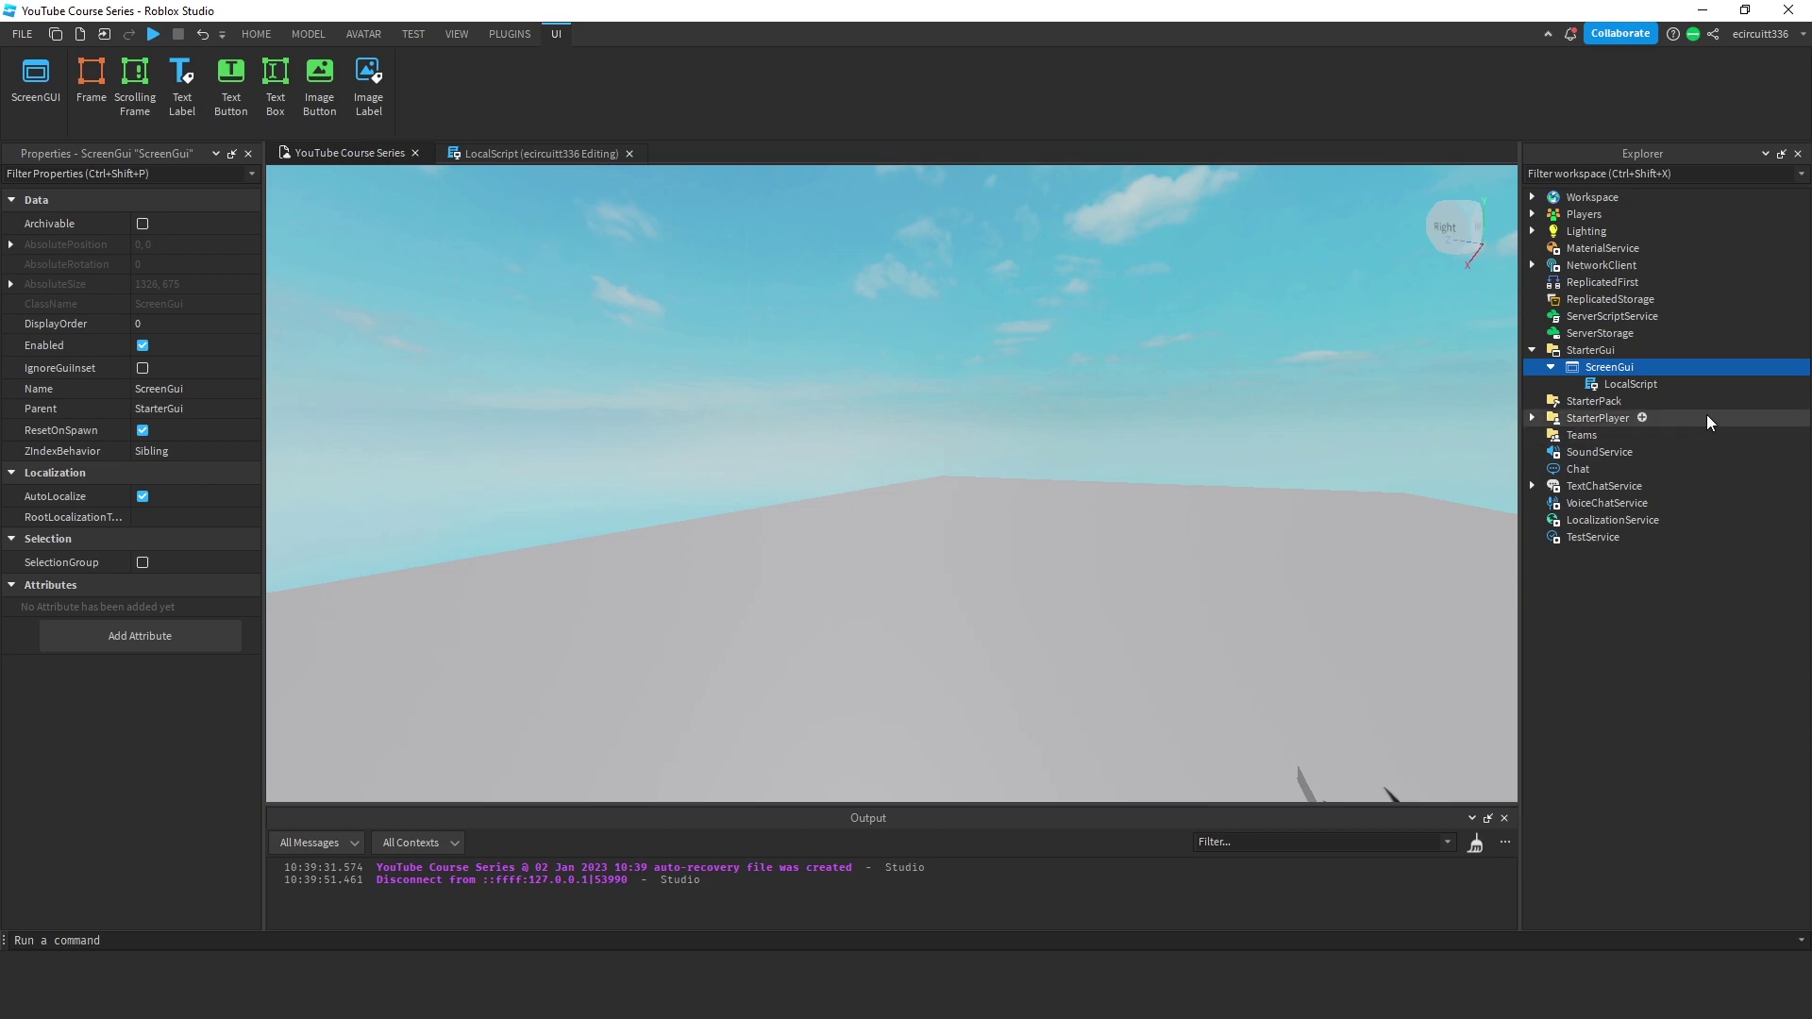
{"action": "left_click", "coordinate": [1646, 367]}
{"action": "type", "text": "fr"}
{"action": "left_click", "coordinate": [1566, 413]}
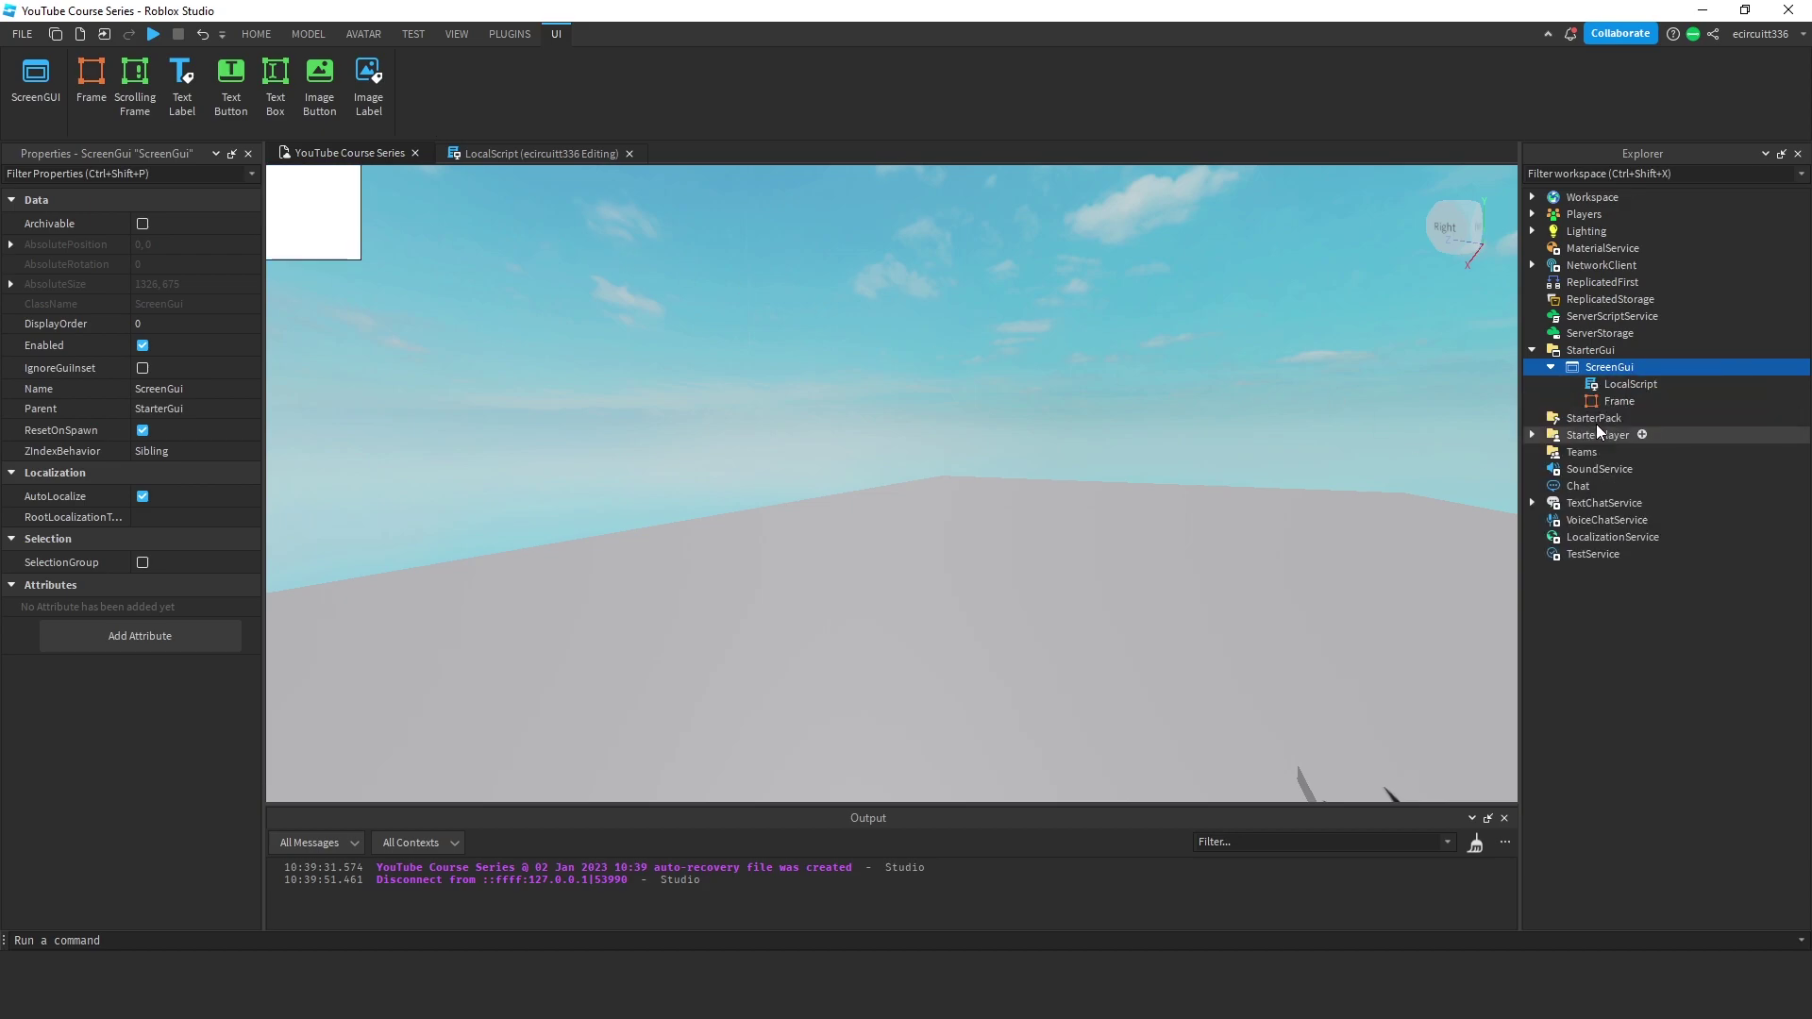
Step: Close the LocalScript's editor tab and delete the LocalScript from the ScreenGui
{"action": "left_click", "coordinate": [1614, 385]}
{"action": "left_click_drag", "start_coordinate": [1614, 384], "coordinate": [1456, 354]}
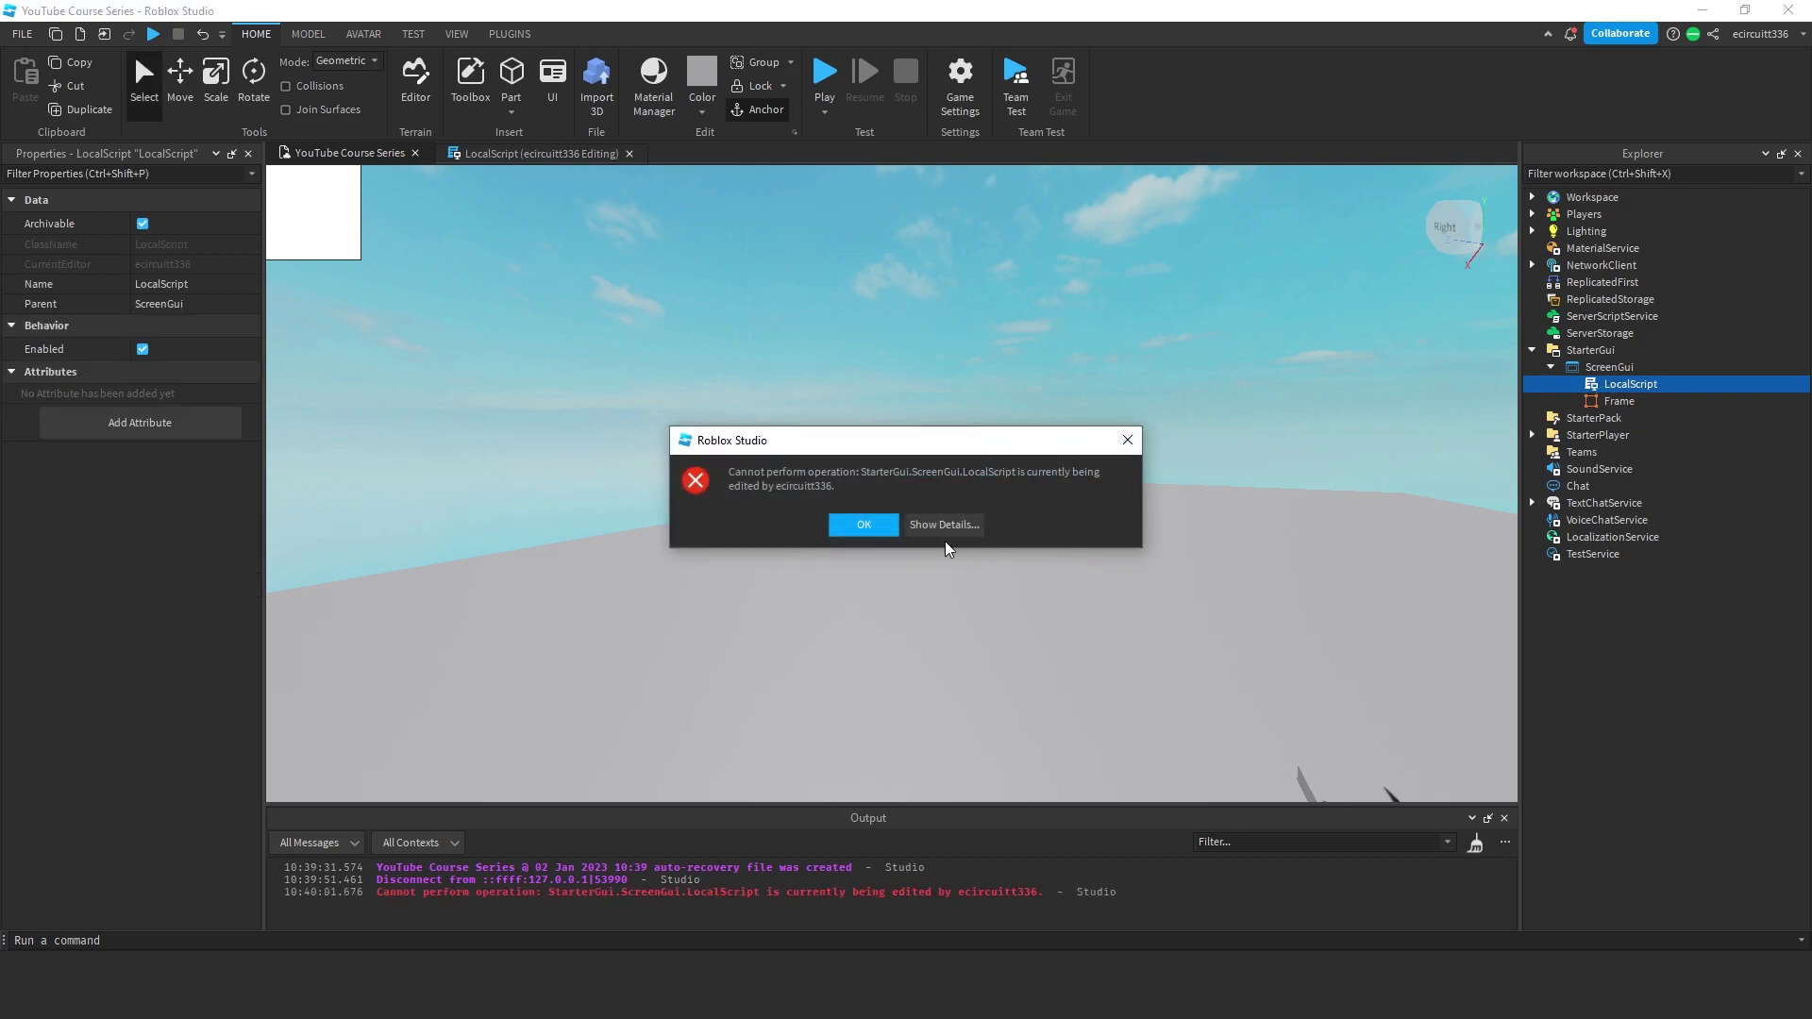
{"action": "left_click", "coordinate": [1127, 439]}
{"action": "left_click", "coordinate": [629, 153]}
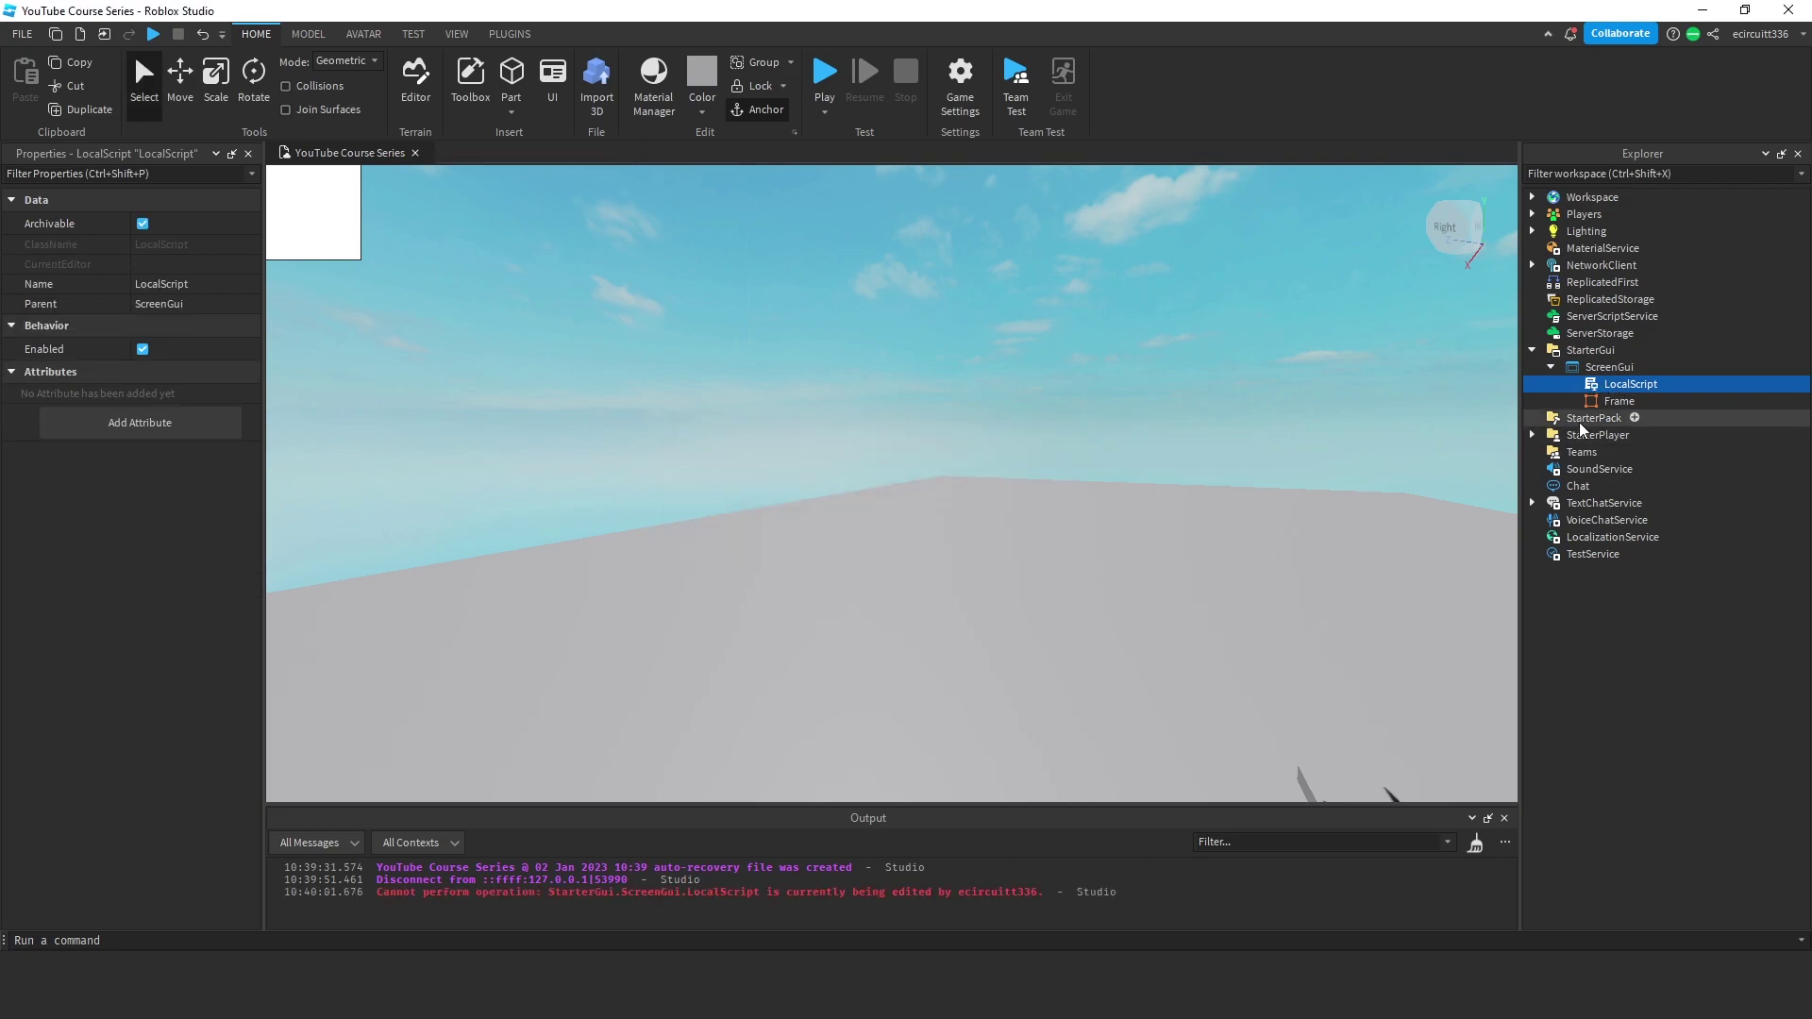
{"action": "key", "text": "Delete"}
Step: Play-test and inspect the player's PlayerGui under Players, then stop the test
{"action": "left_click", "coordinate": [413, 34]}
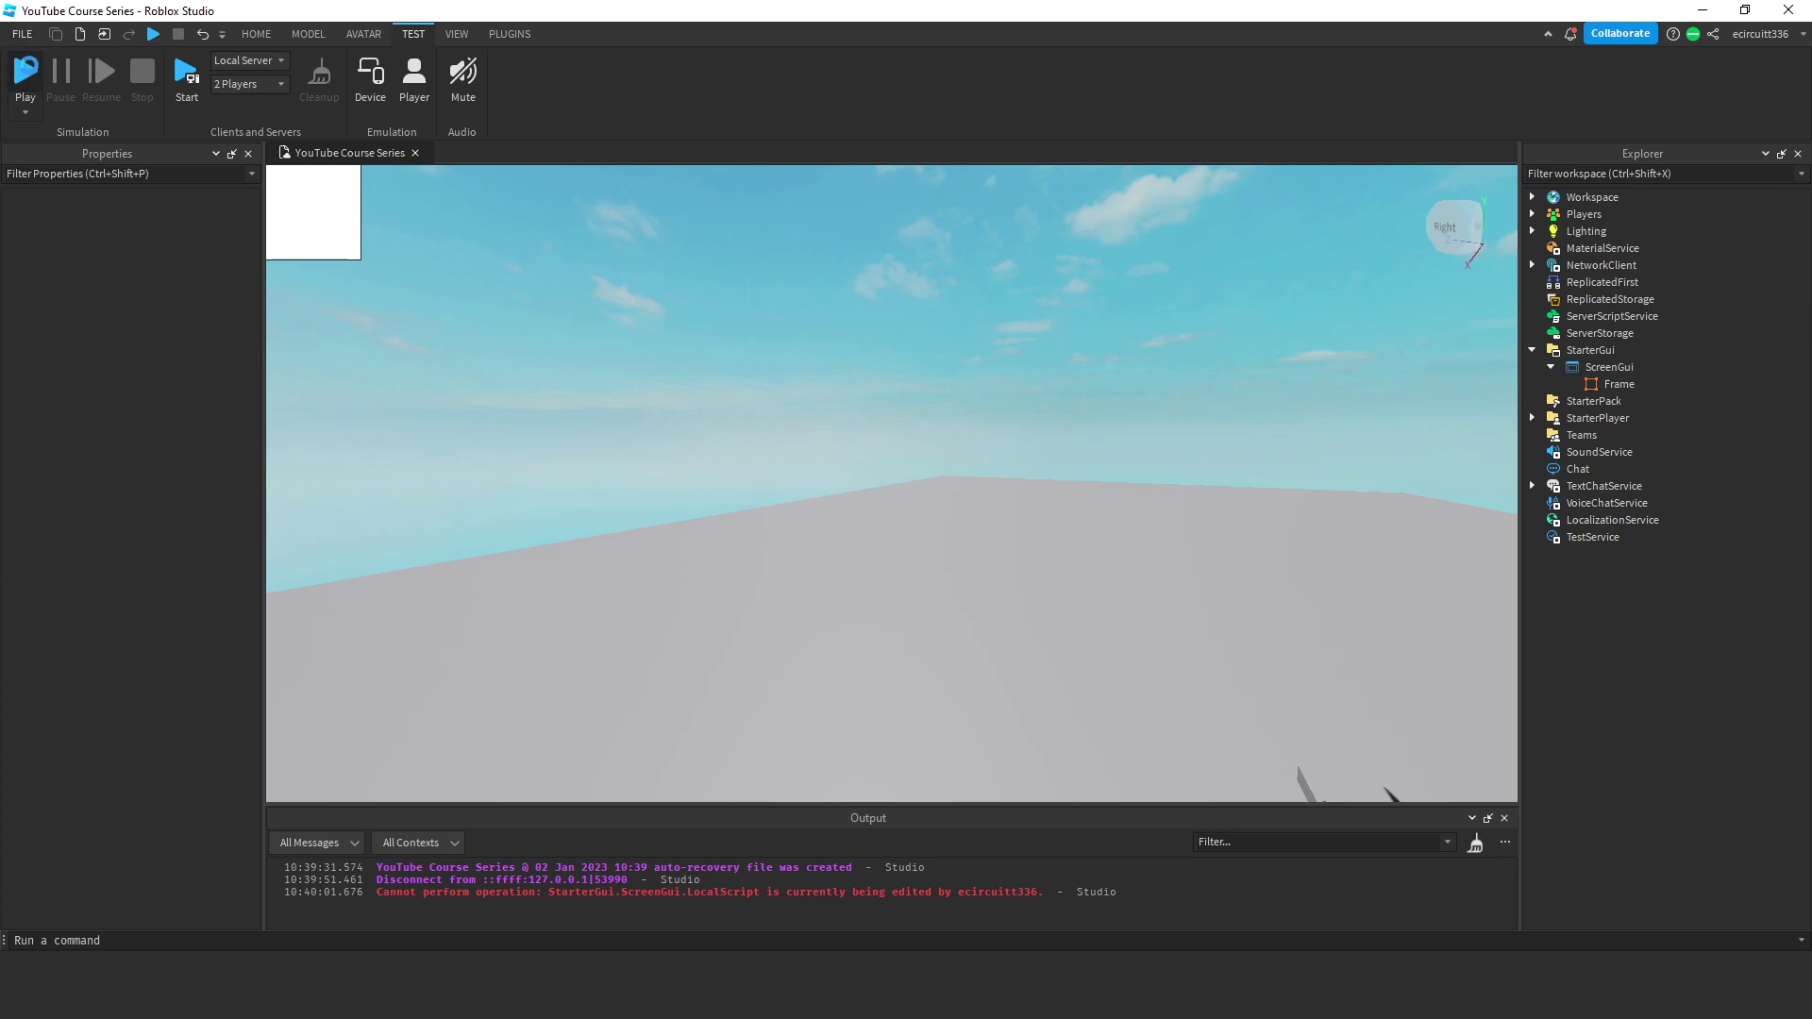
{"action": "left_click", "coordinate": [26, 71]}
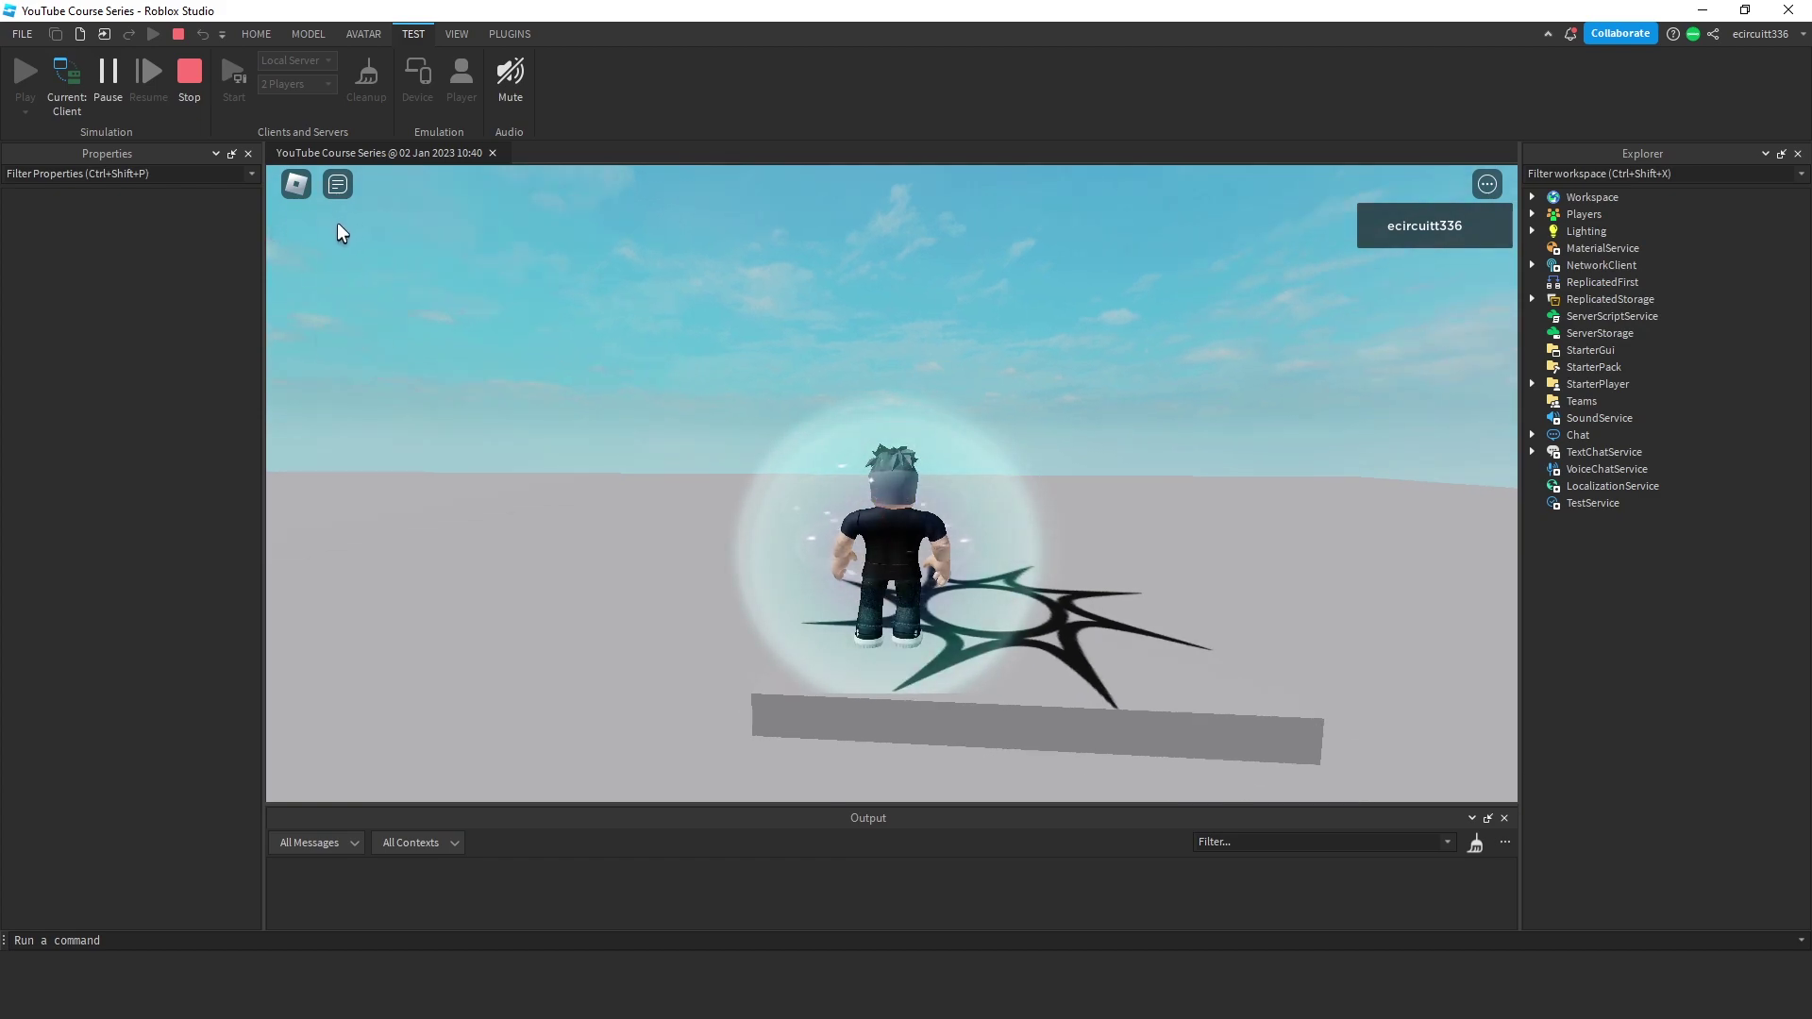
{"action": "left_click", "coordinate": [1532, 214]}
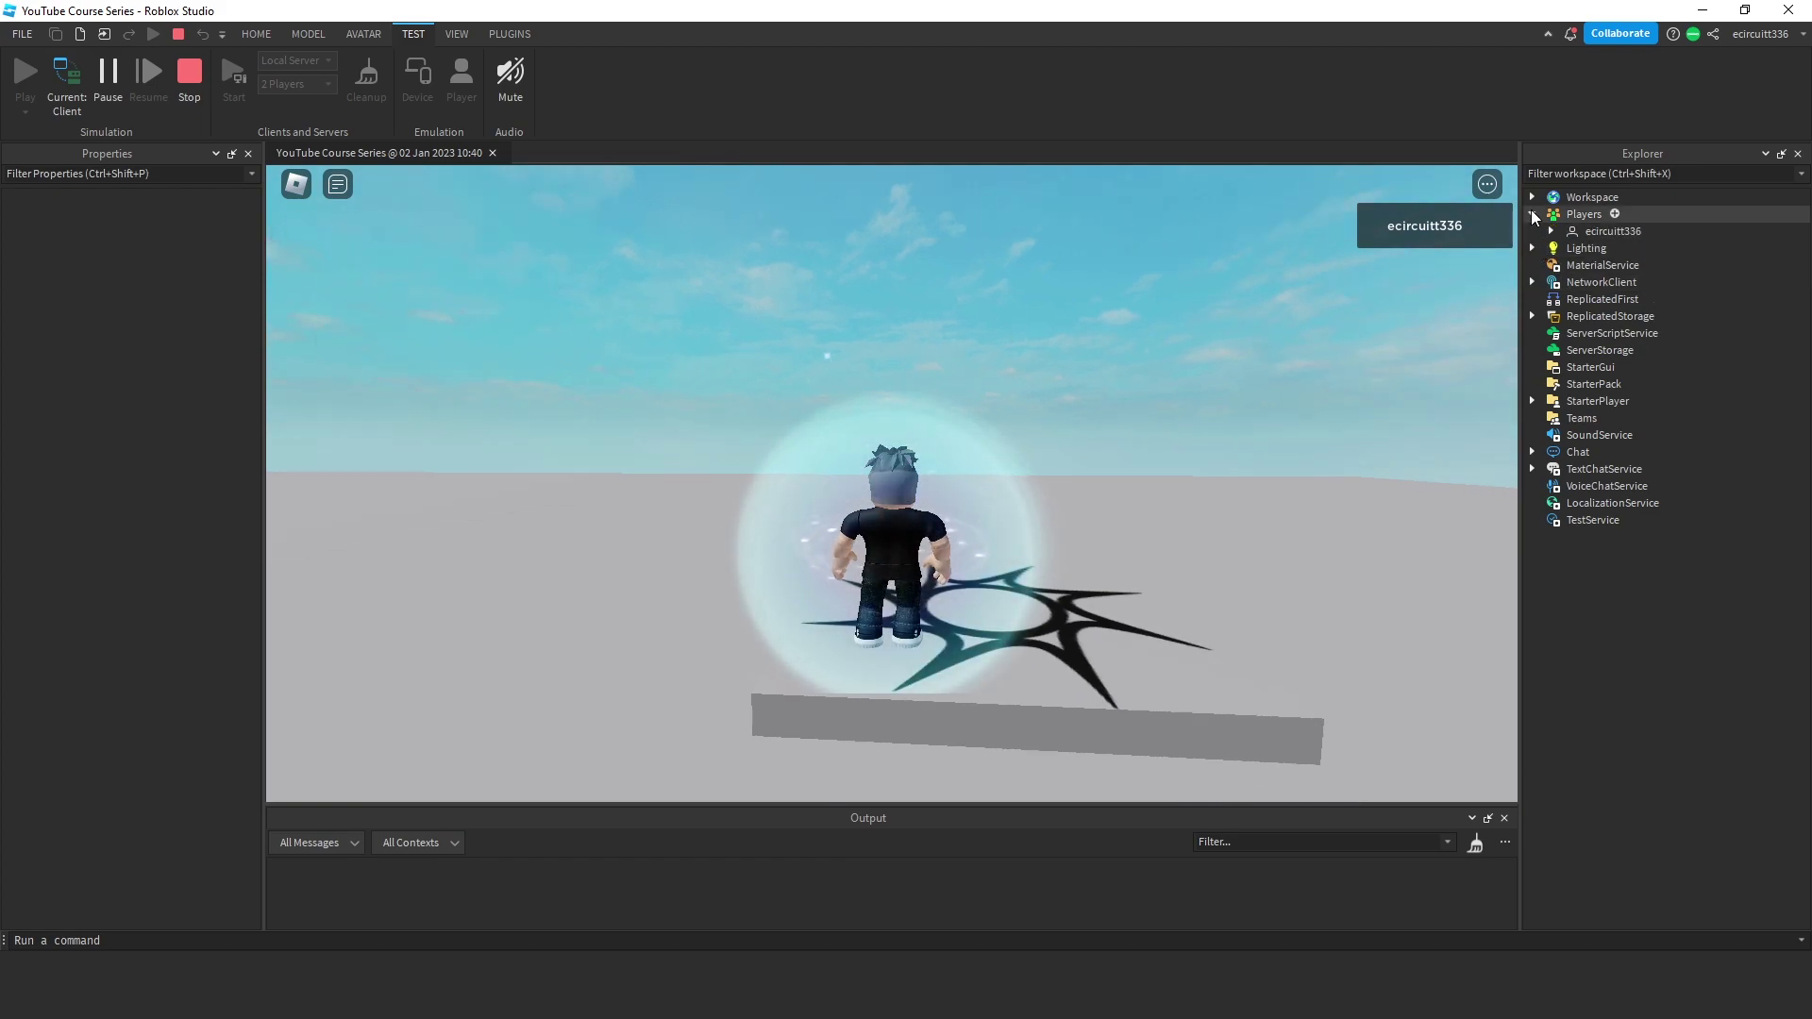
{"action": "left_click", "coordinate": [1551, 231]}
{"action": "left_click", "coordinate": [1570, 283]}
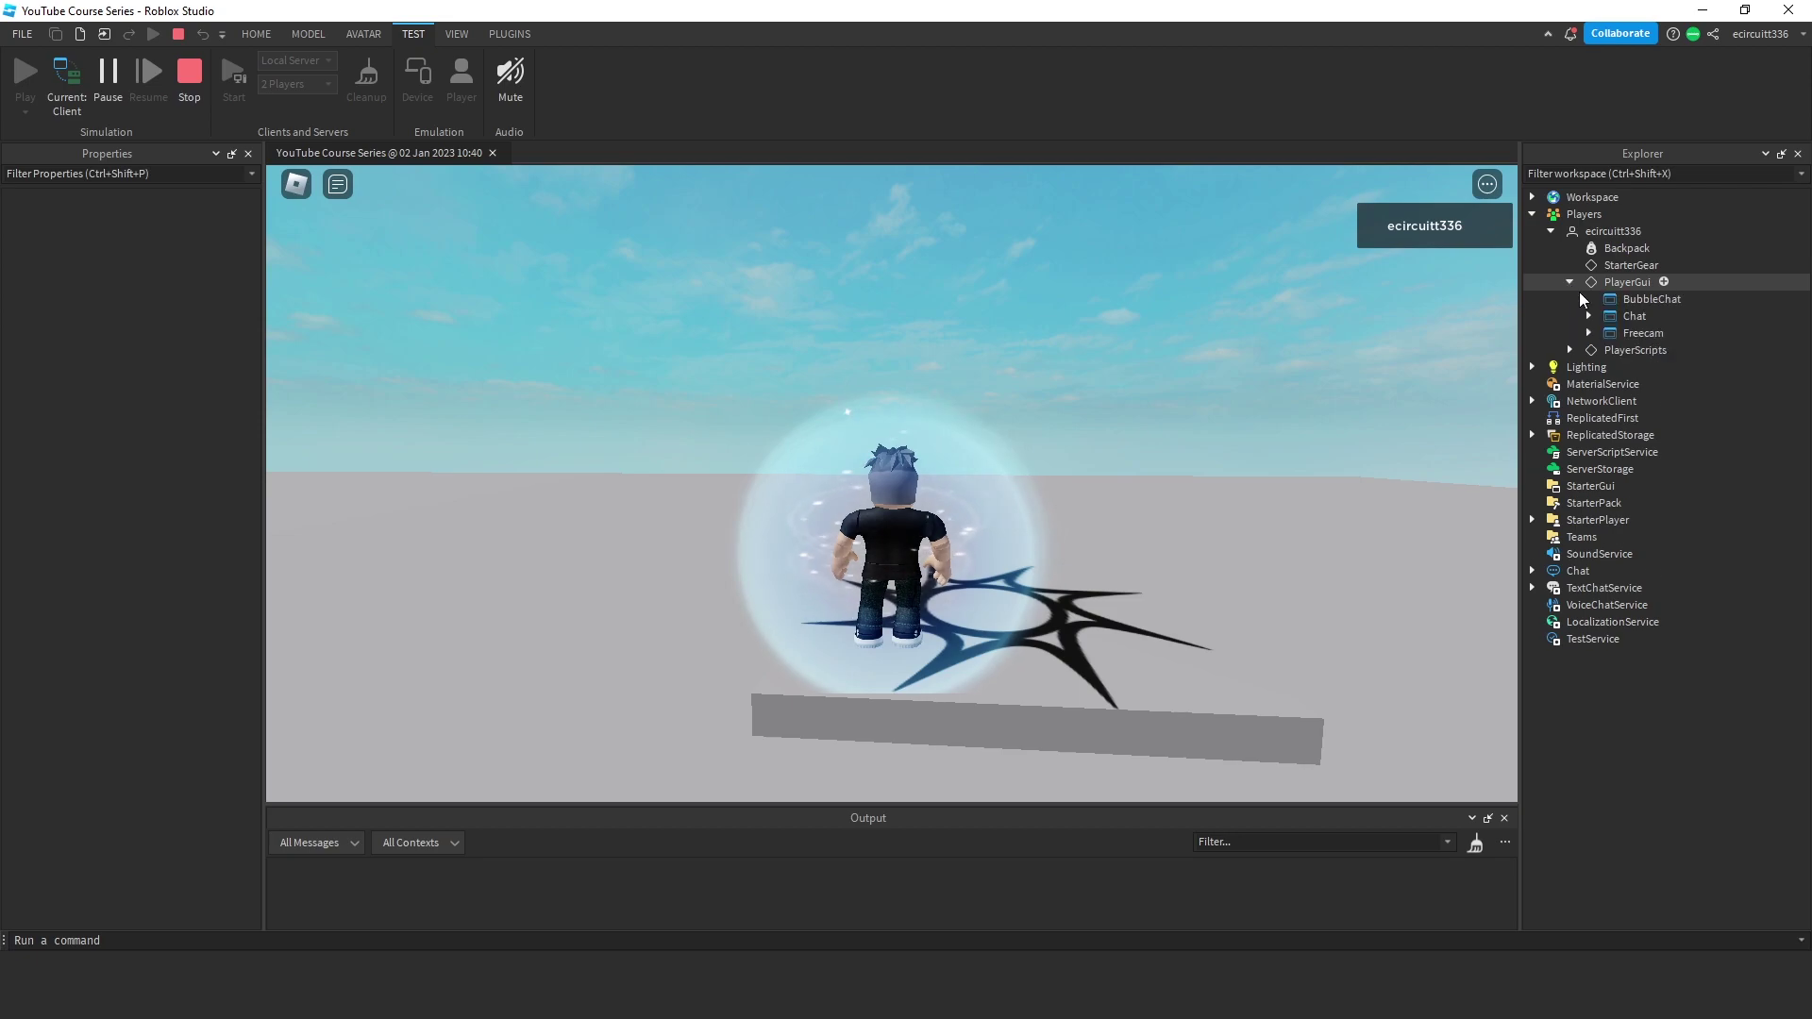
{"action": "left_click", "coordinate": [1616, 282]}
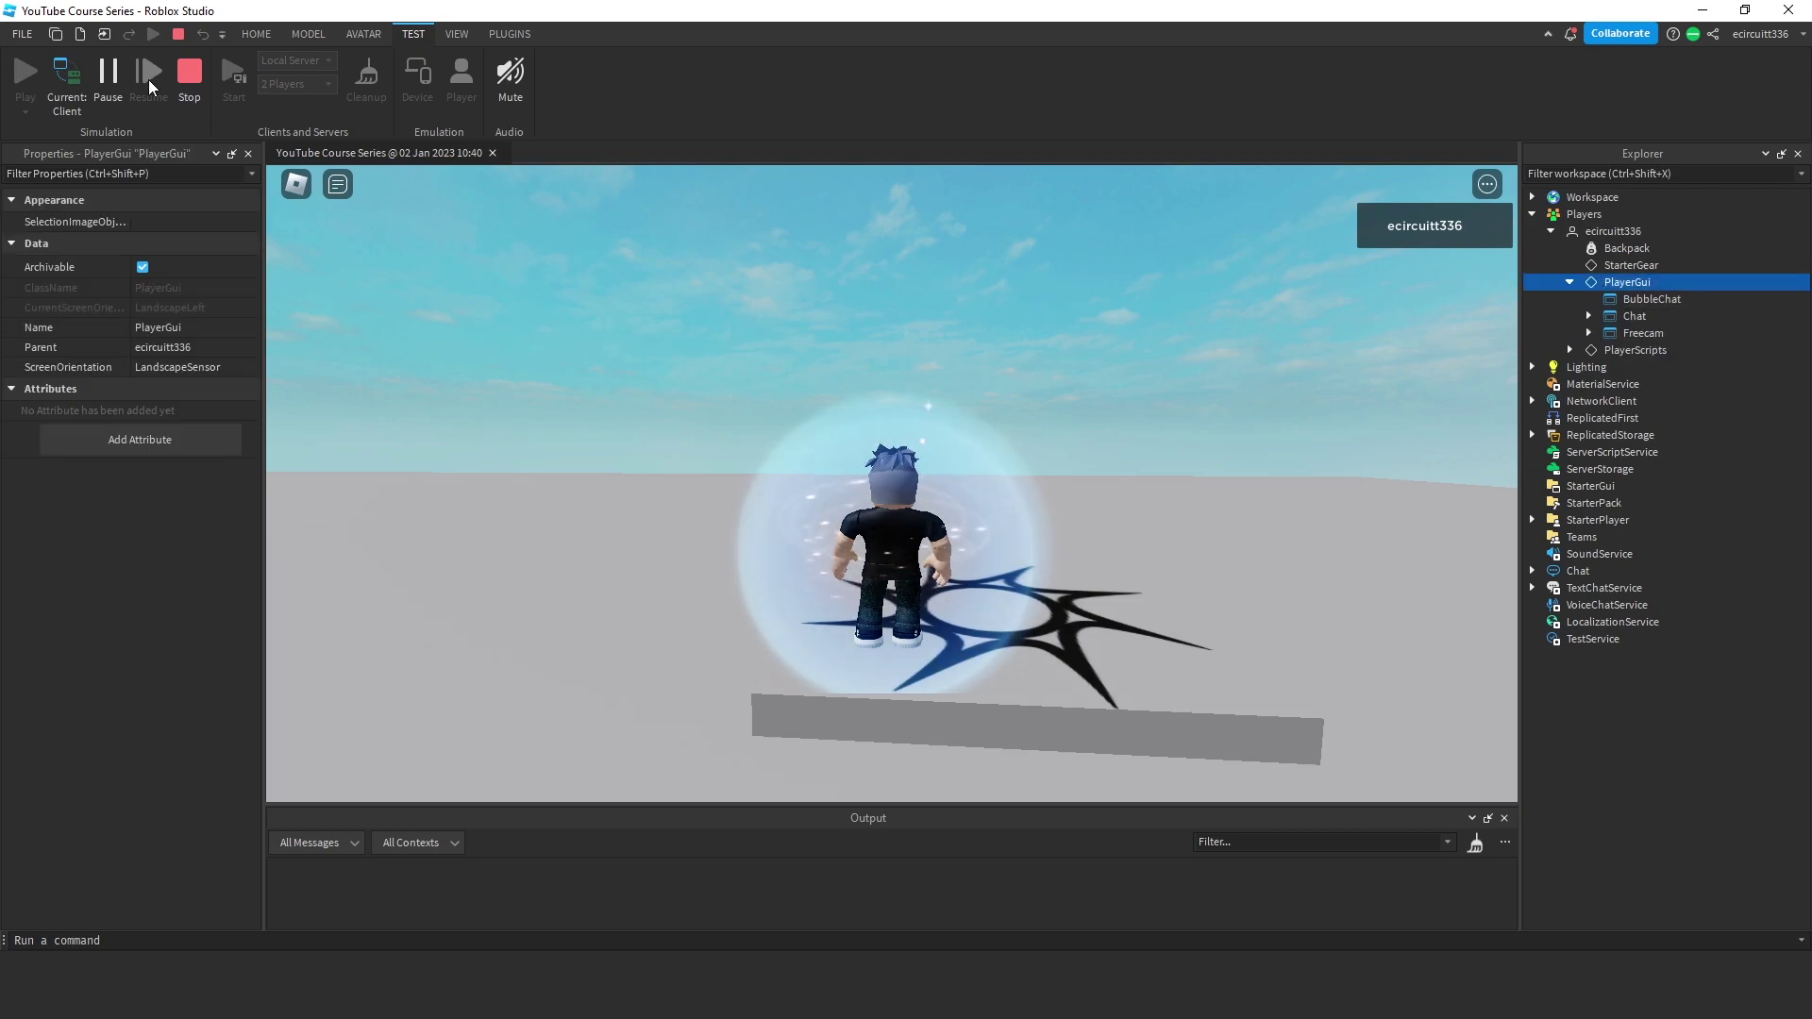
{"action": "left_click", "coordinate": [188, 72]}
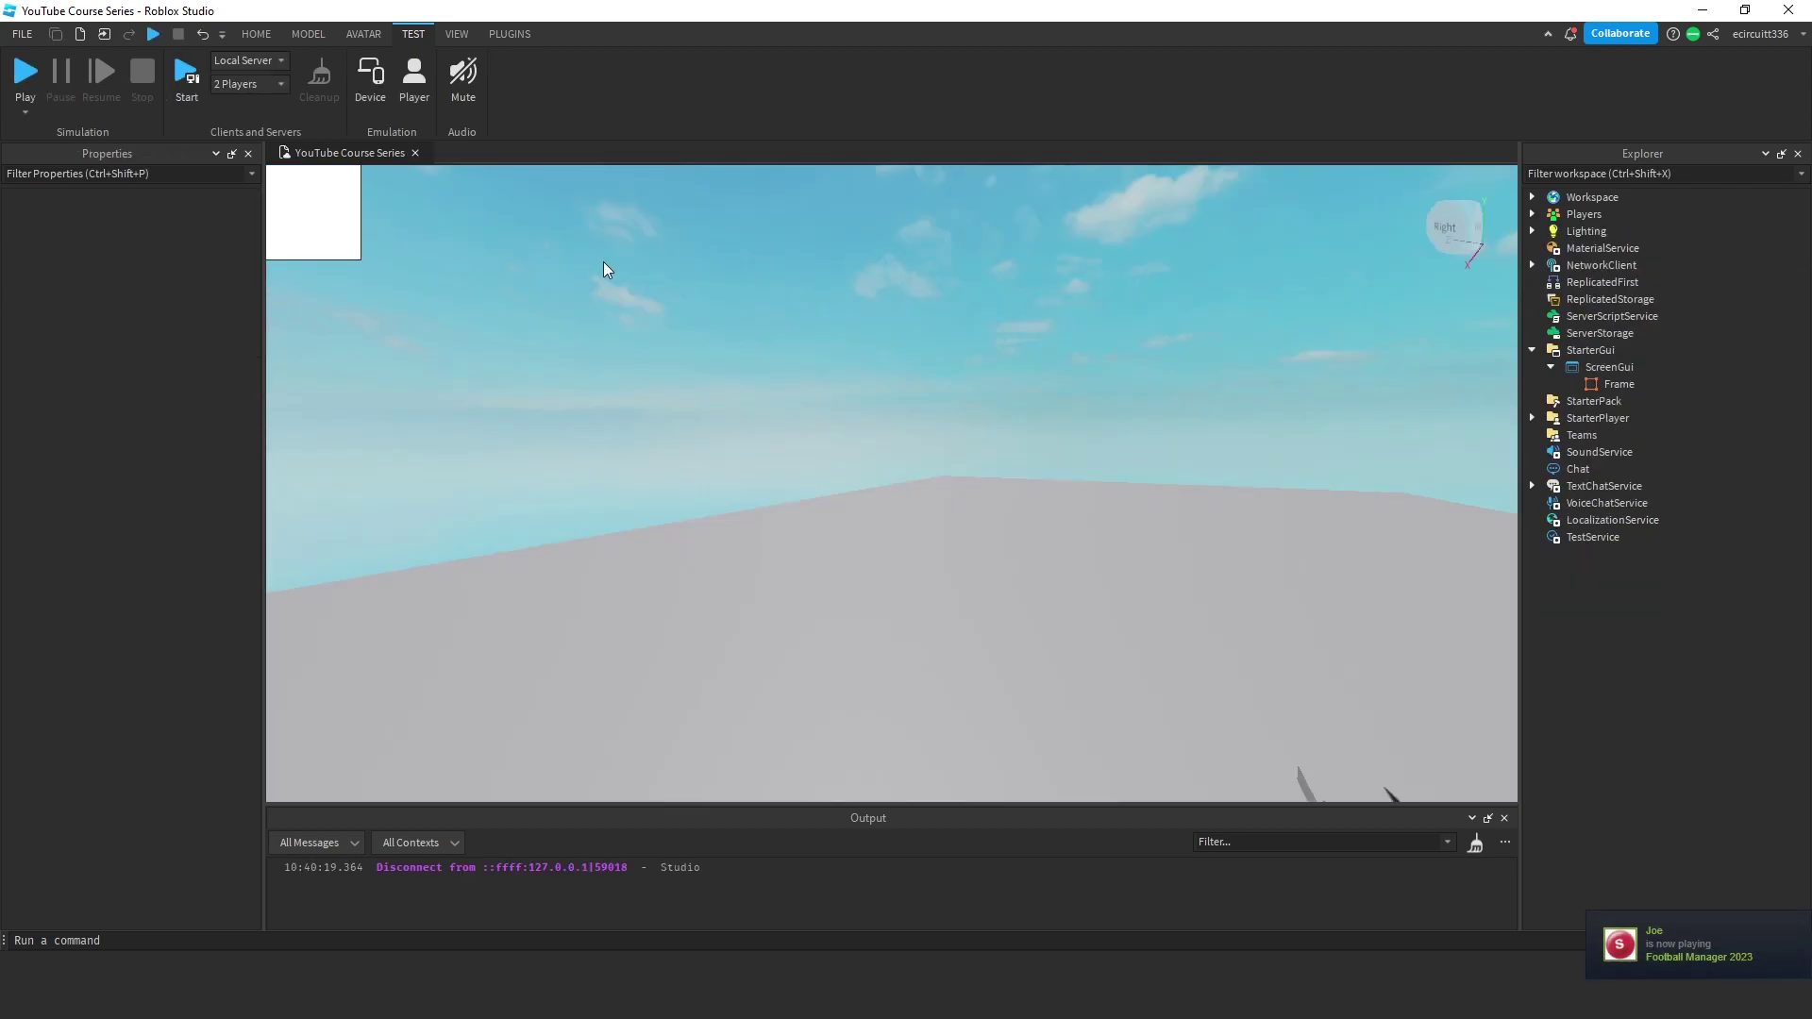
Step: Select the empty ScreenGui and begin editing its DisplayOrder value of 0
{"action": "left_click", "coordinate": [1610, 367]}
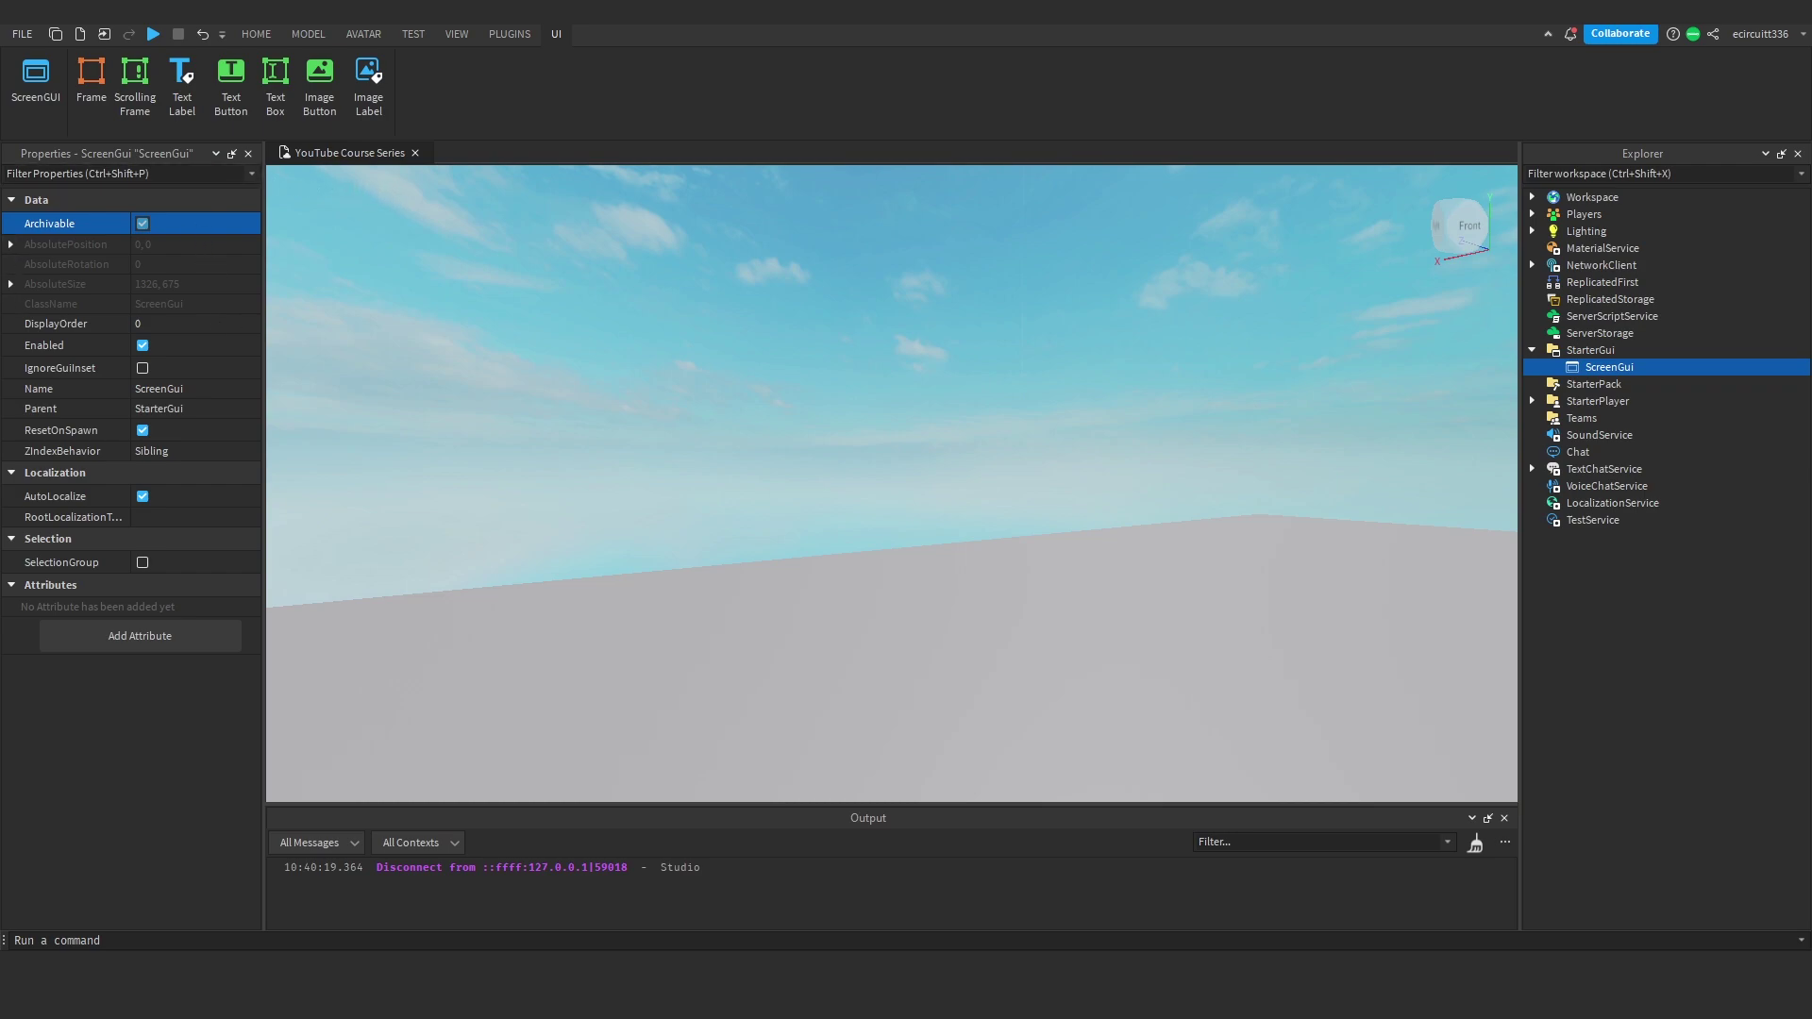
{"action": "left_click", "coordinate": [189, 323]}
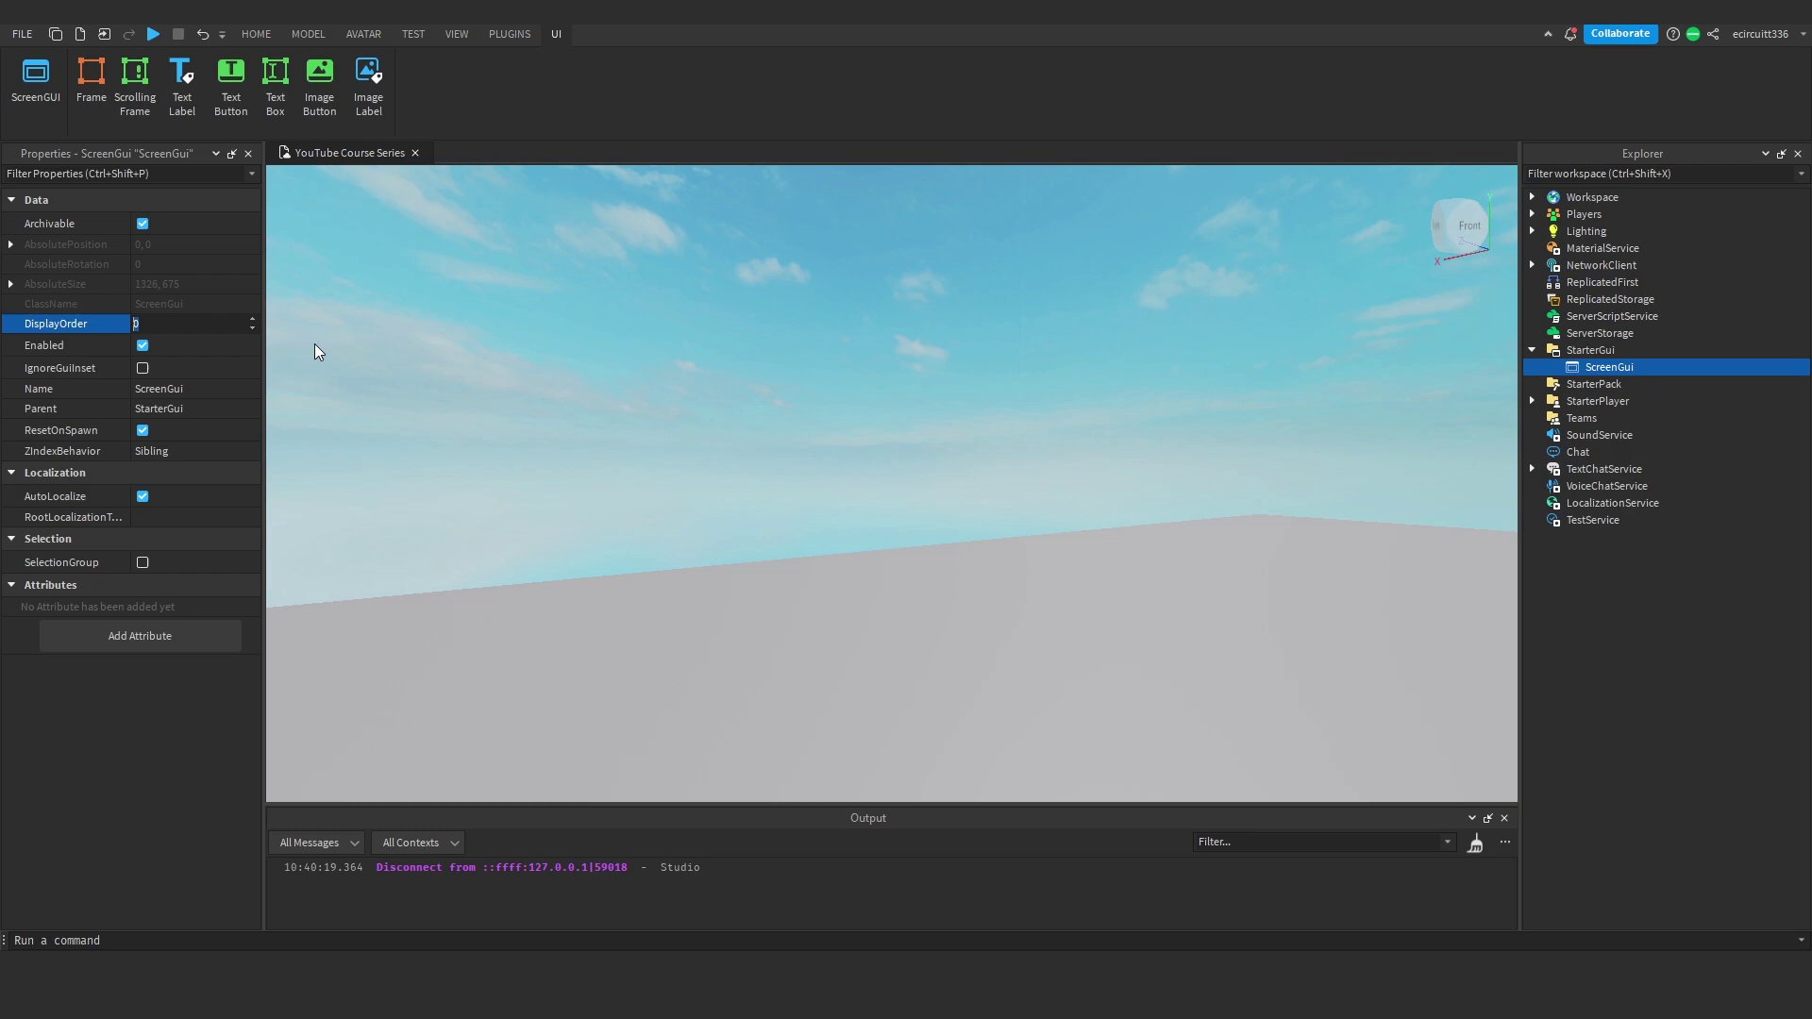
Step: Keep DisplayOrder at 0, add a Frame, and size it 496 by 306 near the centre
{"action": "key", "text": "Return"}
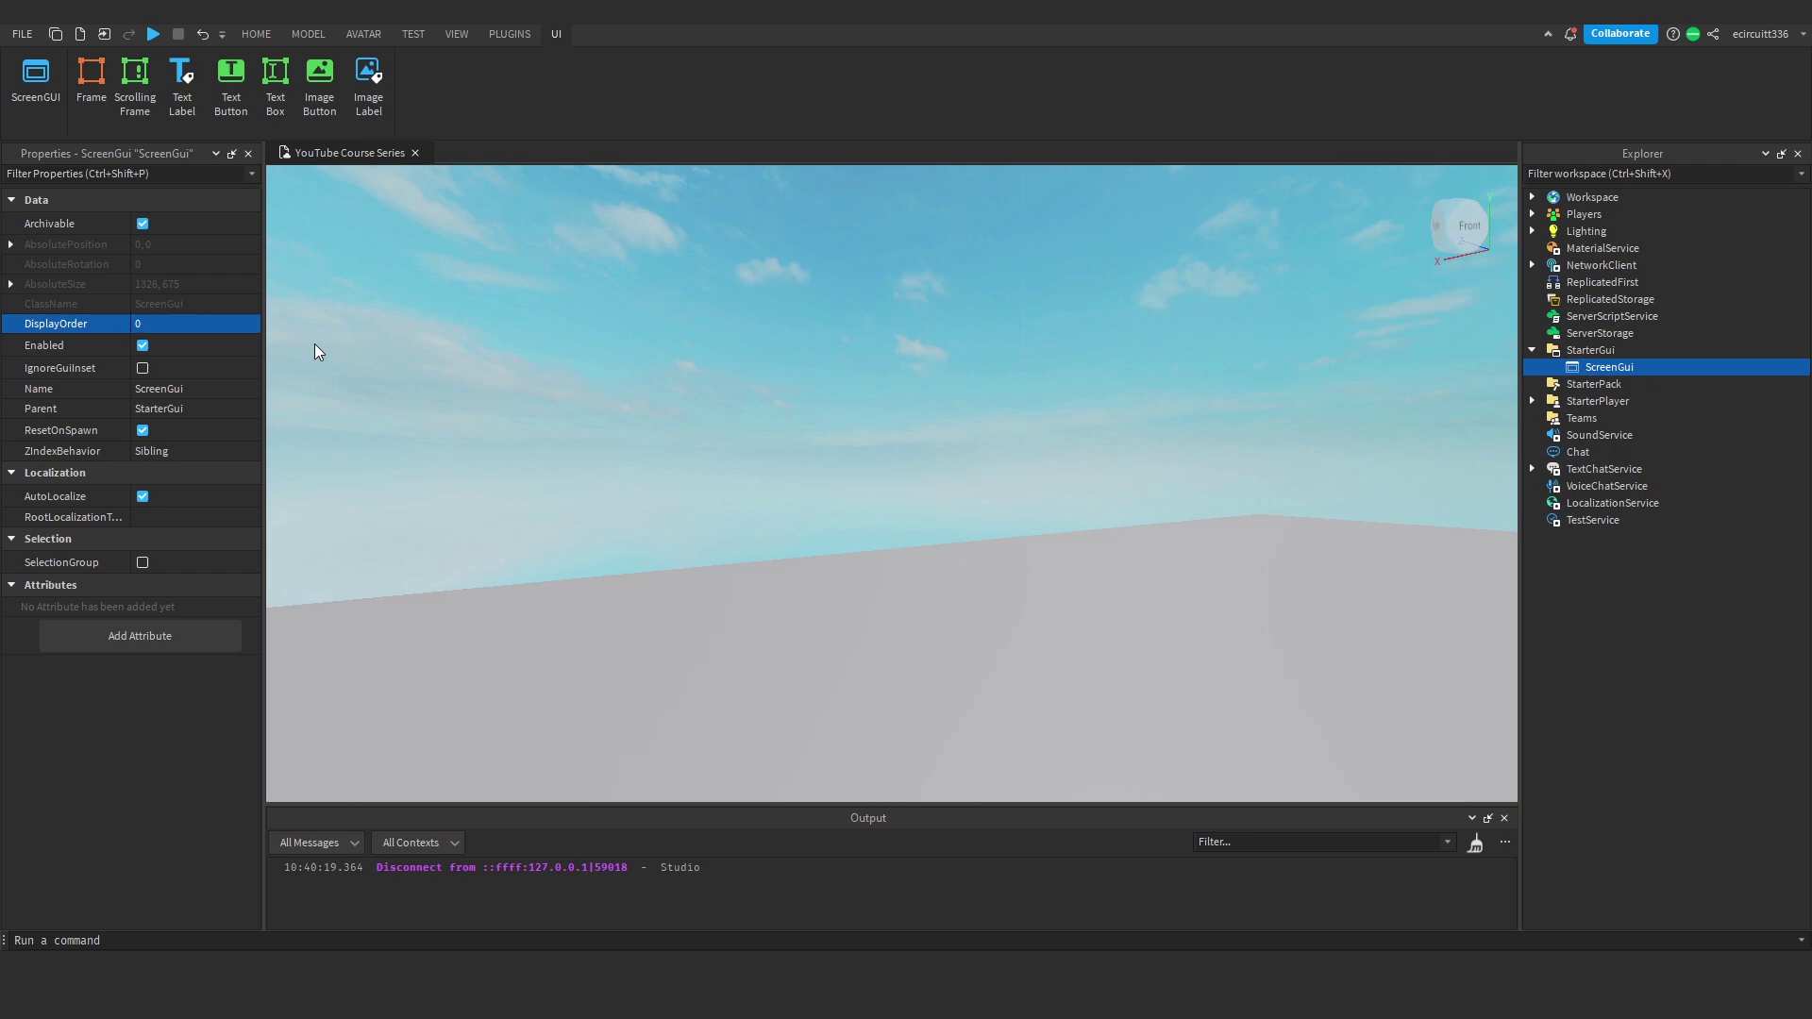
{"action": "left_click", "coordinate": [1650, 368]}
{"action": "type", "text": "frame"}
{"action": "left_click", "coordinate": [1607, 432]}
{"action": "left_click", "coordinate": [1616, 385]}
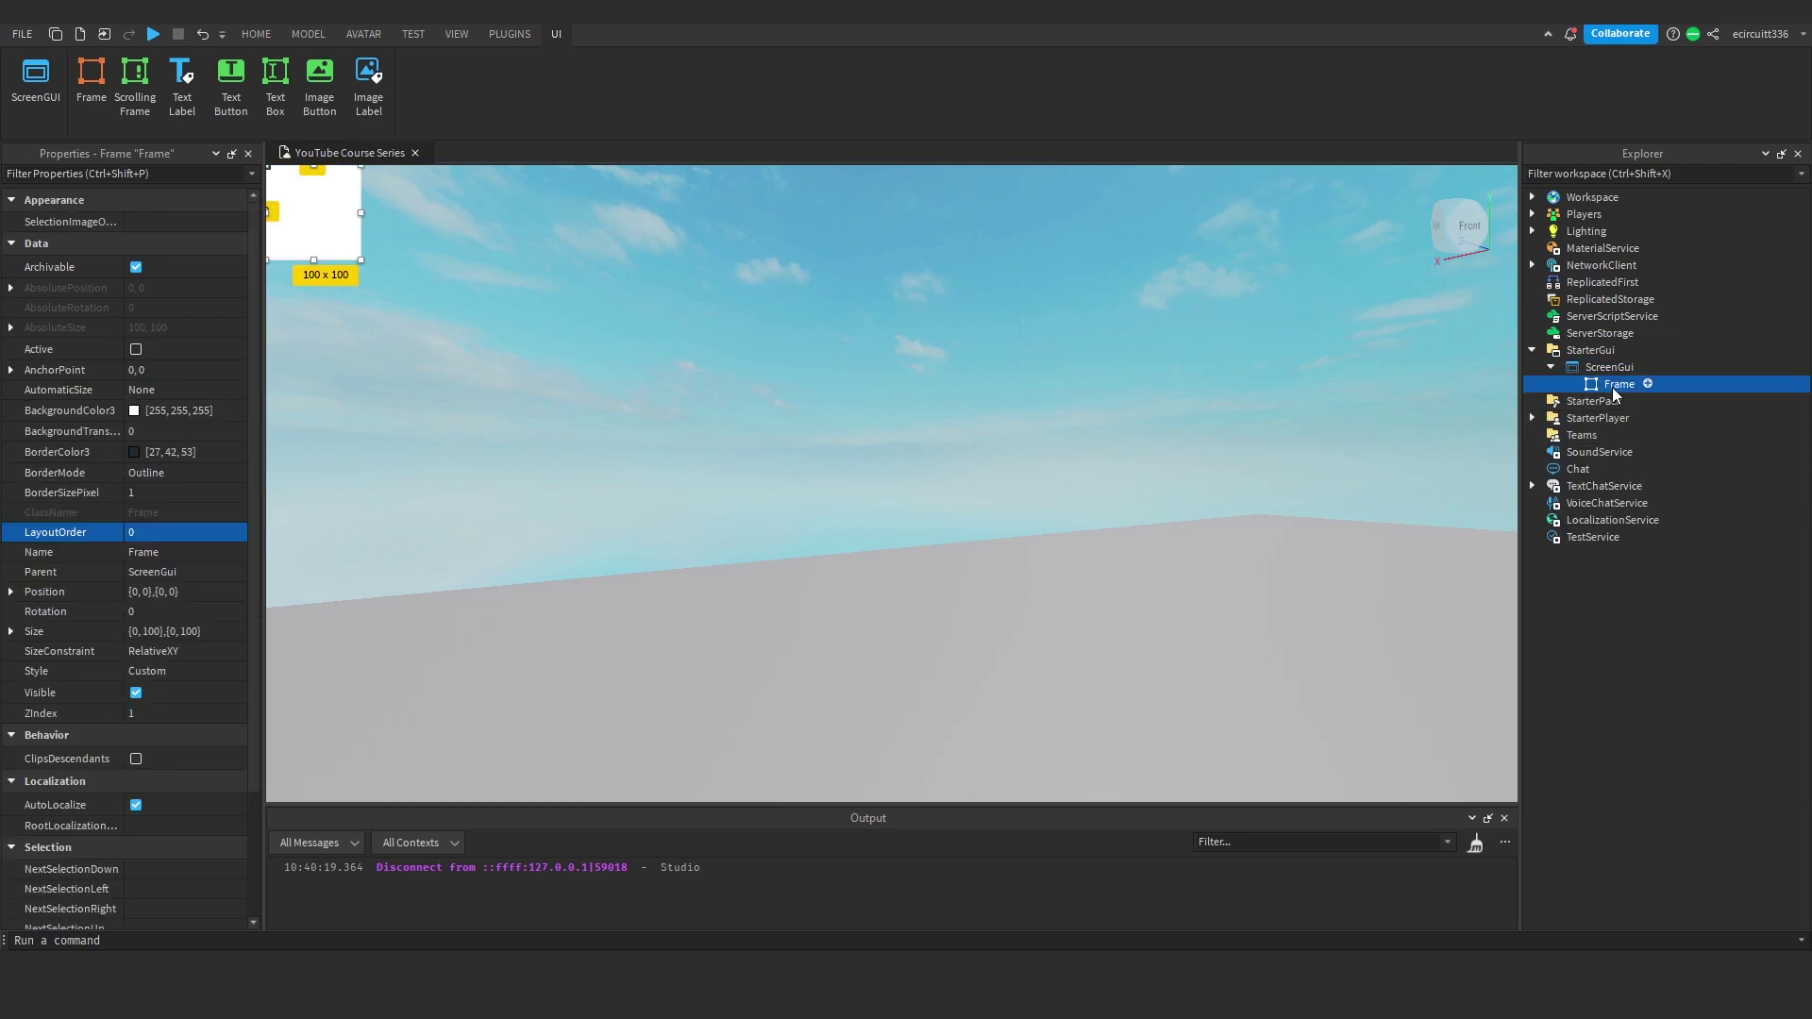
{"action": "left_click_drag", "start_coordinate": [311, 240], "coordinate": [1199, 673]}
{"action": "left_click_drag", "start_coordinate": [786, 550], "coordinate": [453, 409]}
Step: Give the frame a bright blue background, discarding a trial duplicate of the frame
{"action": "left_click", "coordinate": [134, 410]}
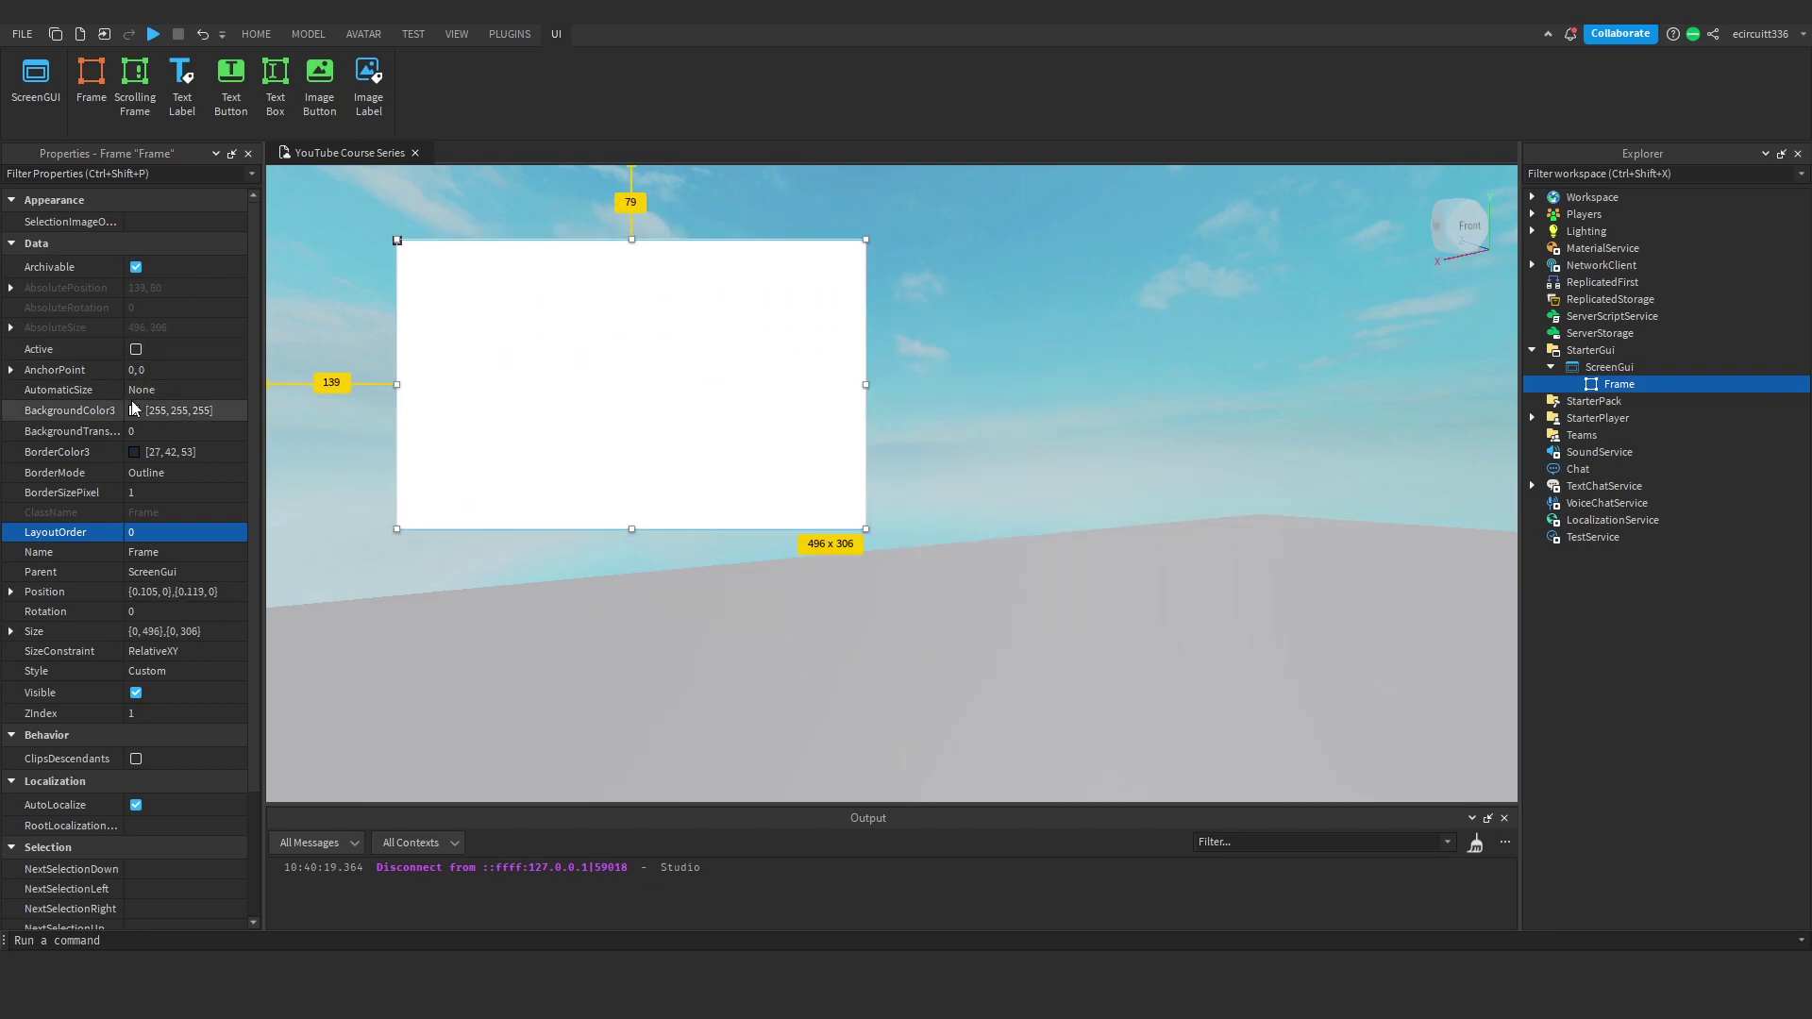
{"action": "left_click_drag", "start_coordinate": [948, 443], "coordinate": [982, 331]}
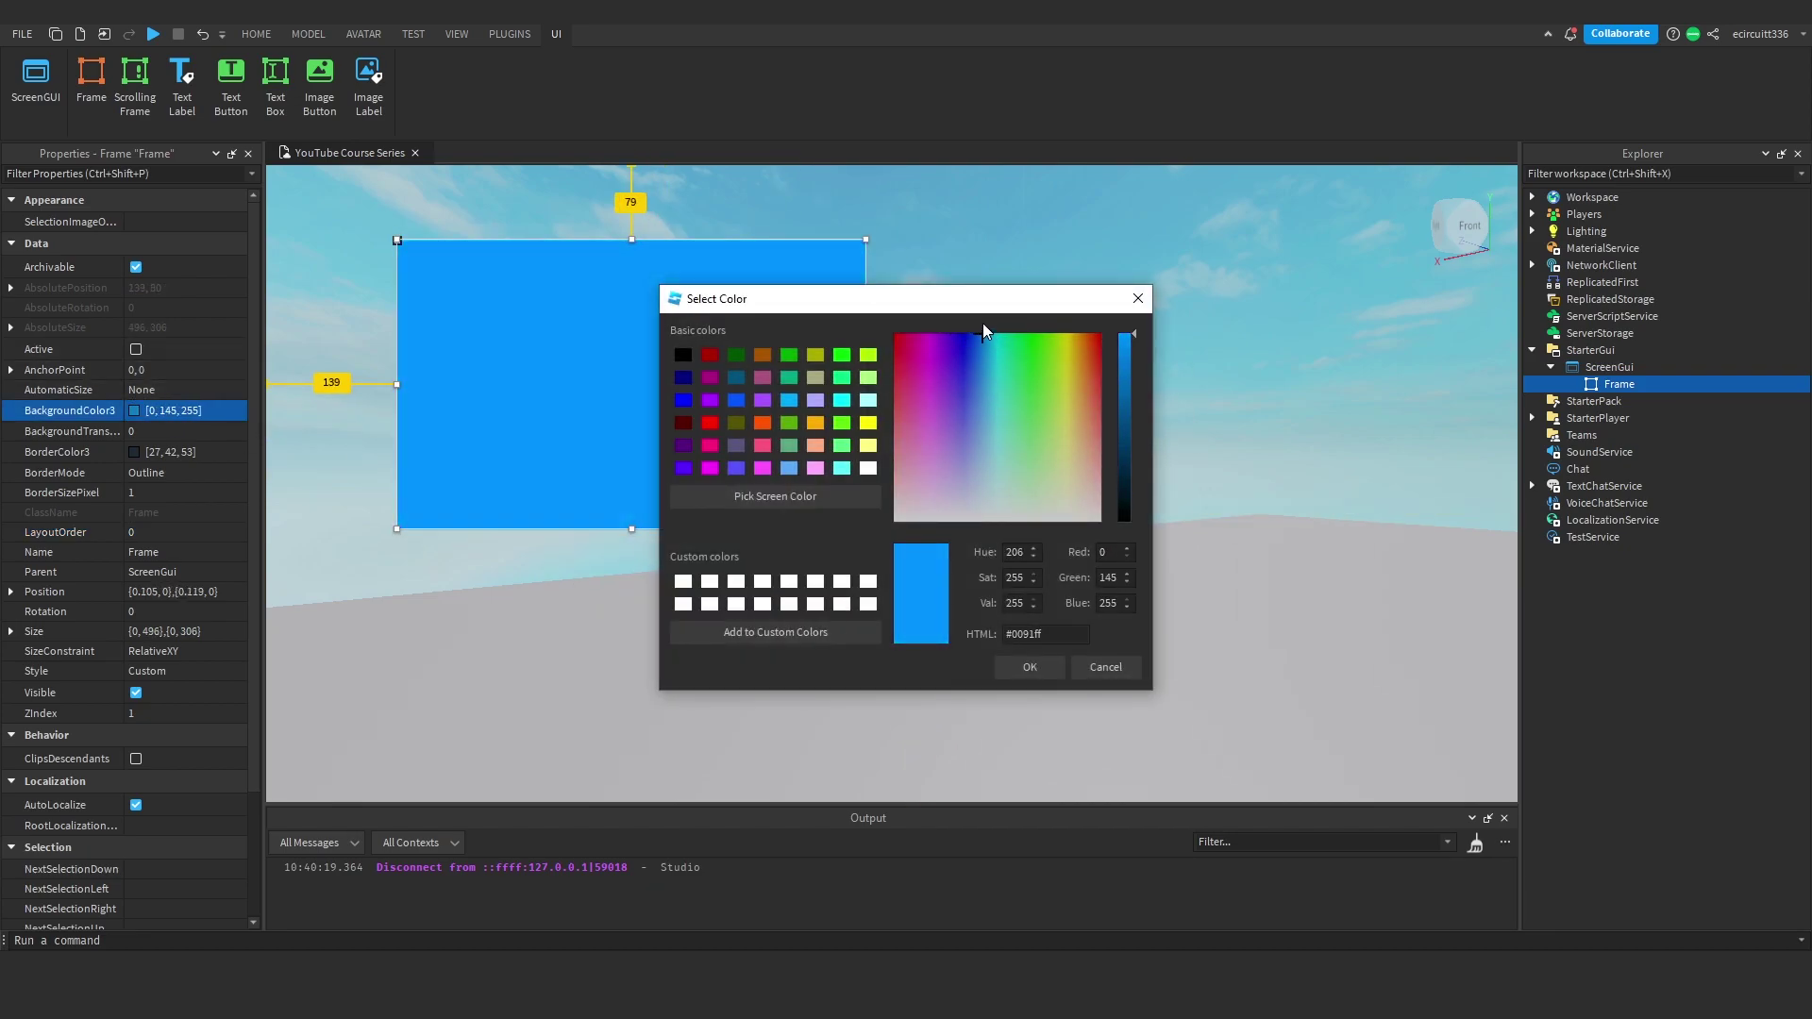
{"action": "left_click", "coordinate": [1030, 668]}
{"action": "key", "text": "ctrl+d"}
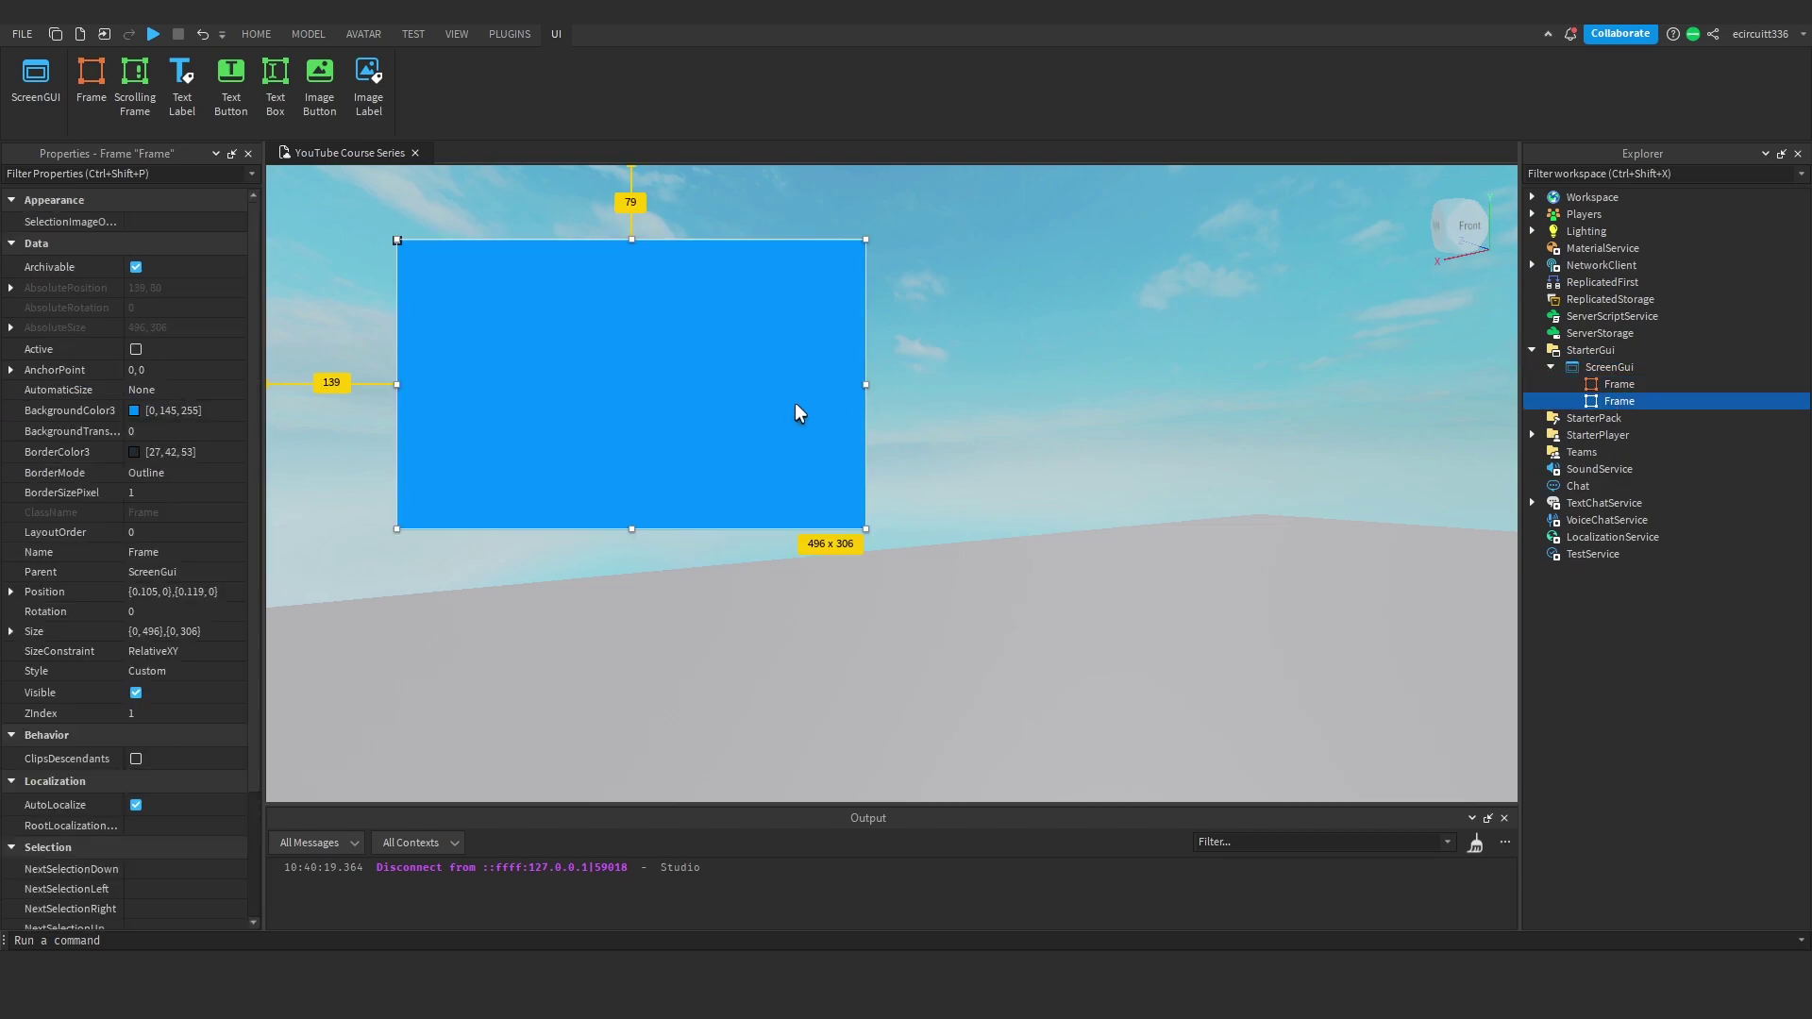
{"action": "left_click_drag", "start_coordinate": [797, 409], "coordinate": [1071, 472]}
{"action": "key", "text": "Delete"}
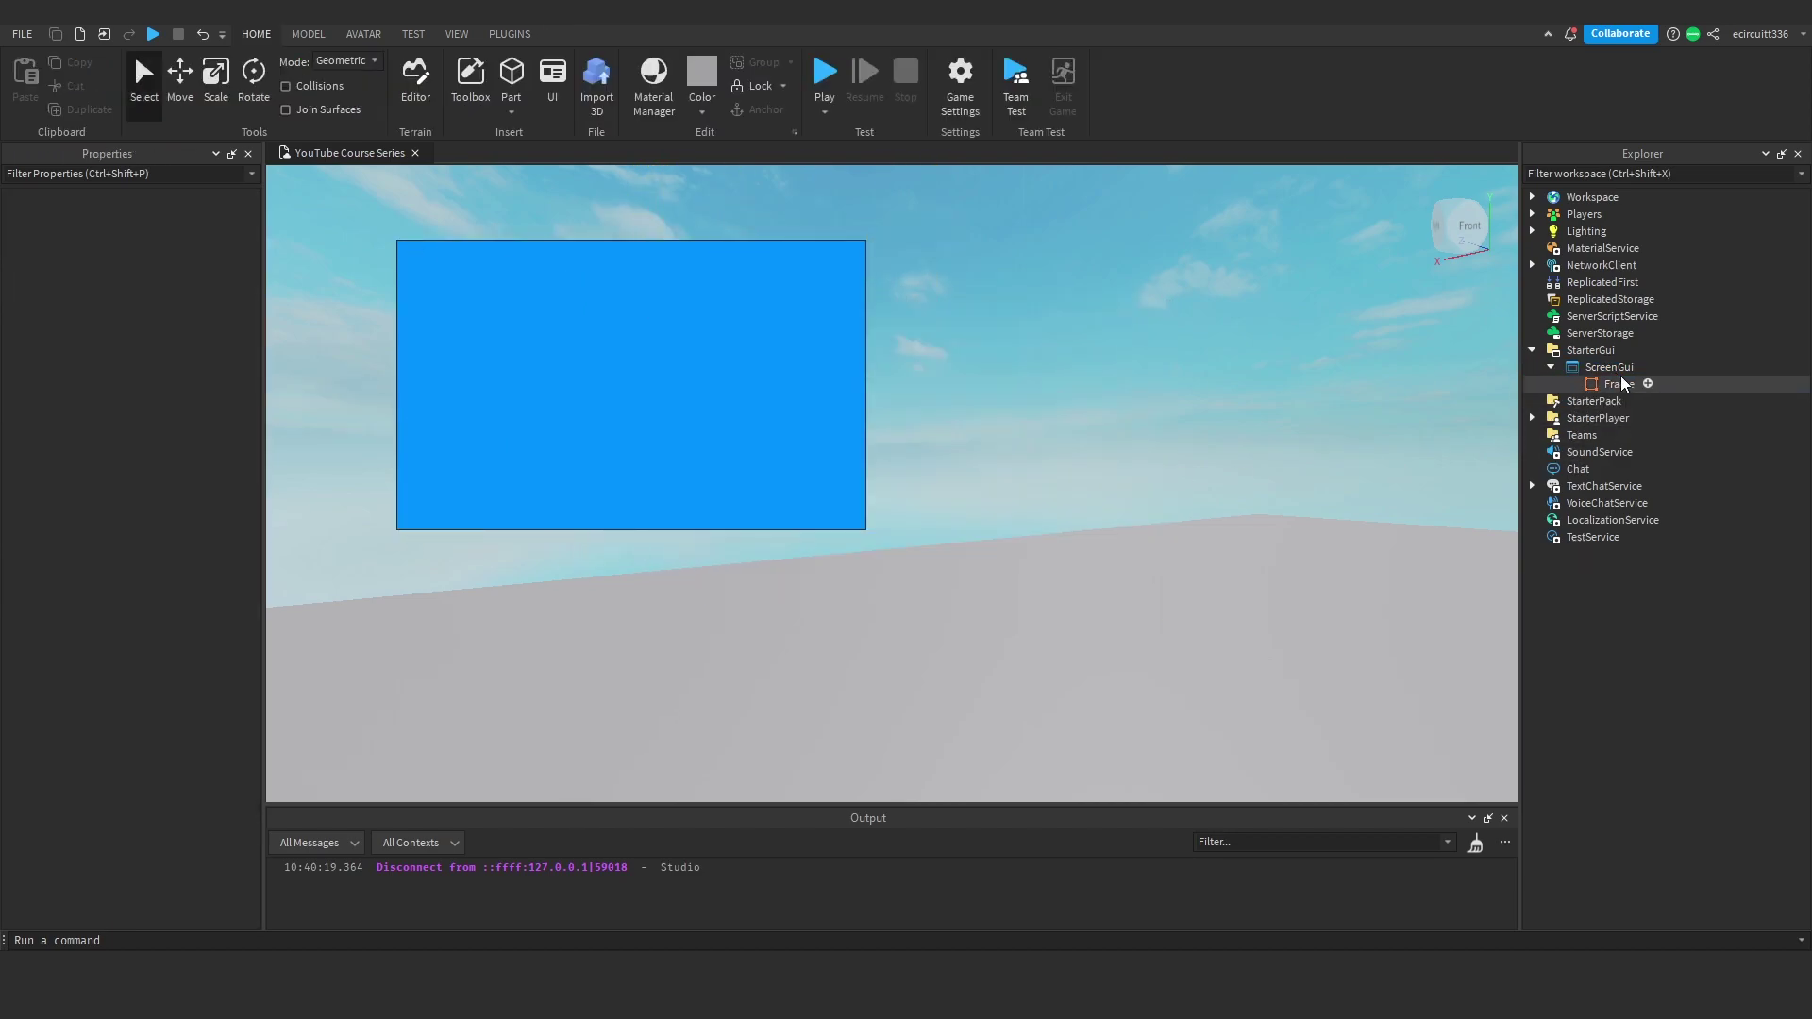
Step: Duplicate the ScreenGui, shift the copy's frame right and down, and colour it red
{"action": "left_click", "coordinate": [1609, 368]}
{"action": "key", "text": "ctrl+d"}
{"action": "left_click", "coordinate": [1616, 419]}
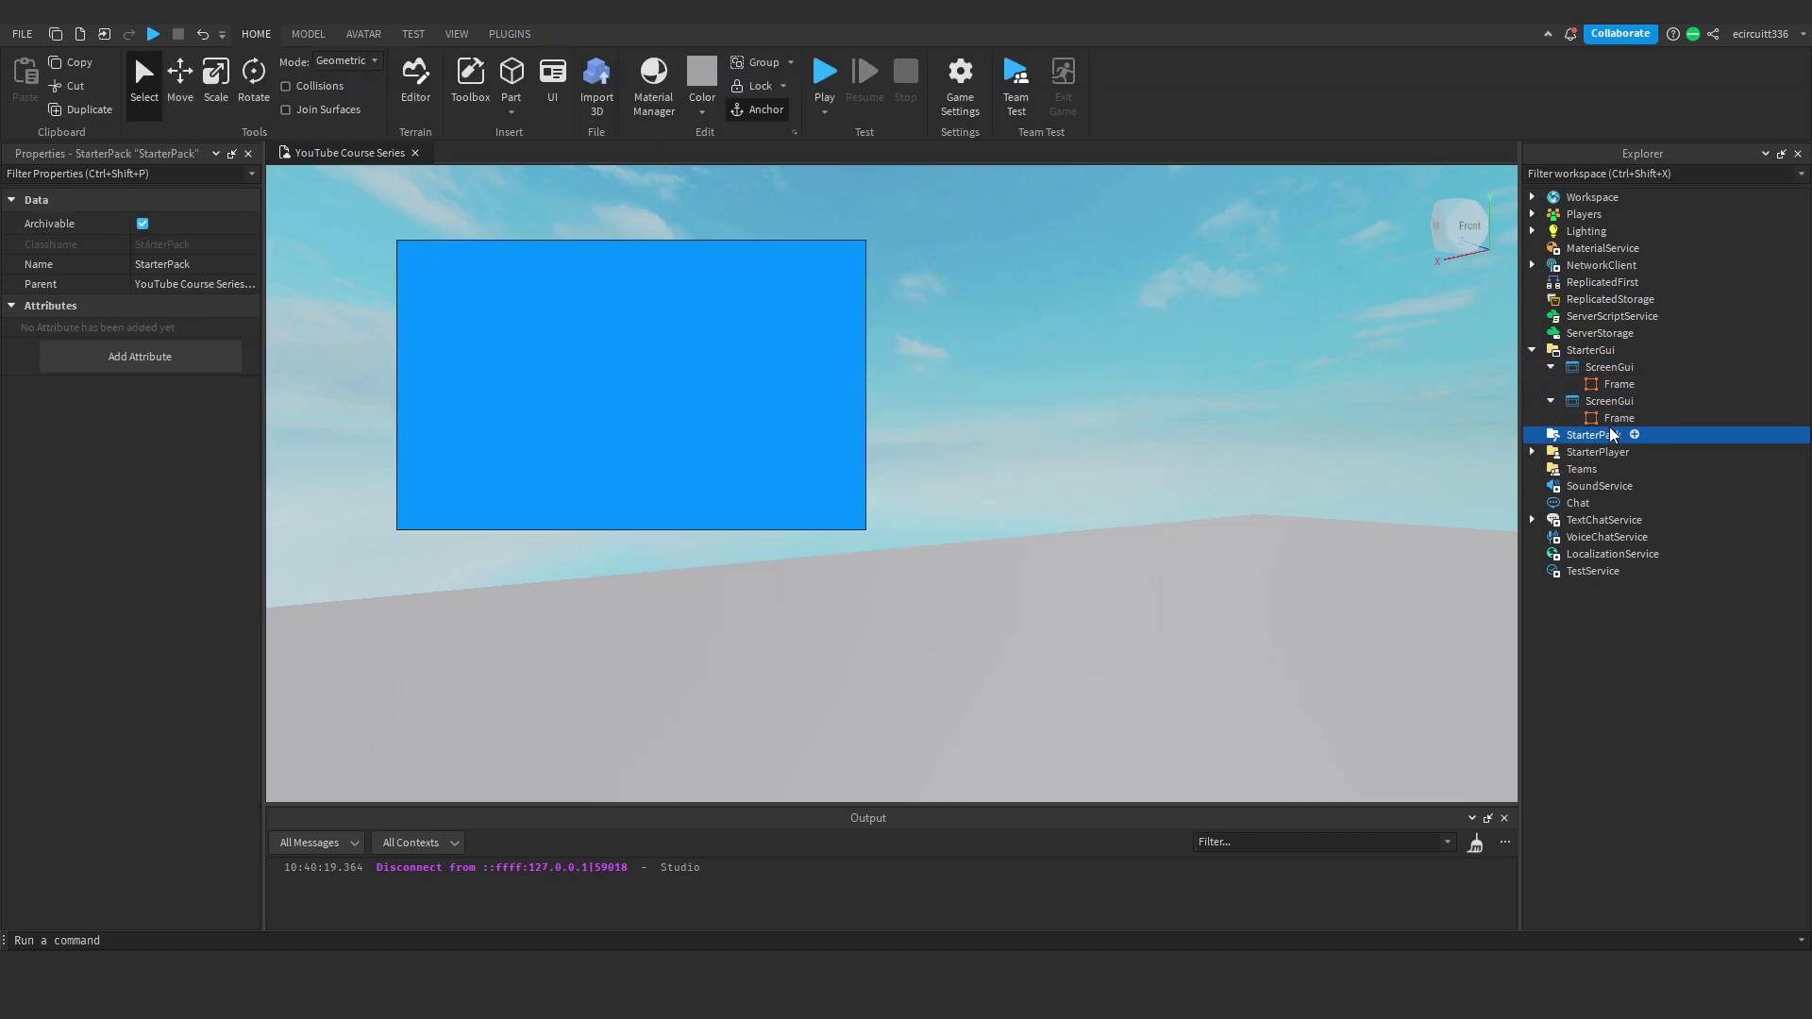
{"action": "left_click_drag", "start_coordinate": [773, 377], "coordinate": [1032, 458]}
{"action": "left_click", "coordinate": [133, 411]}
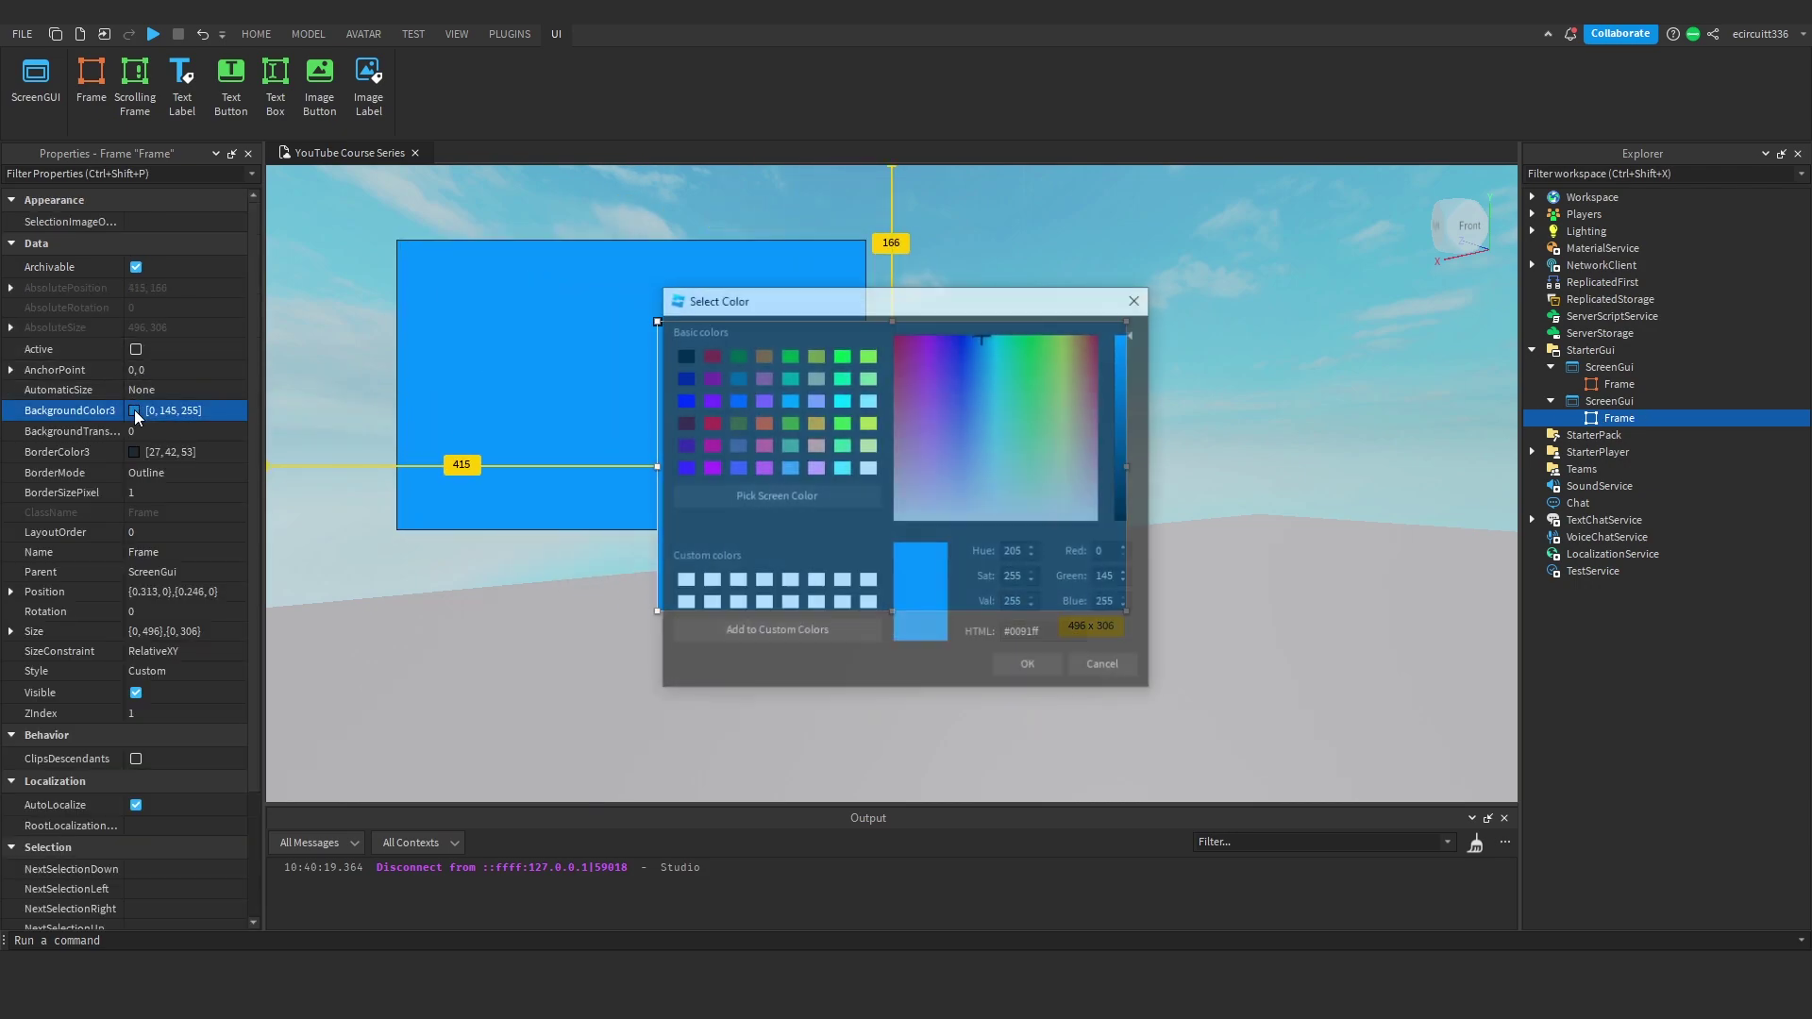
{"action": "left_click", "coordinate": [710, 422]}
{"action": "left_click", "coordinate": [1030, 667]}
{"action": "left_click", "coordinate": [1210, 434]}
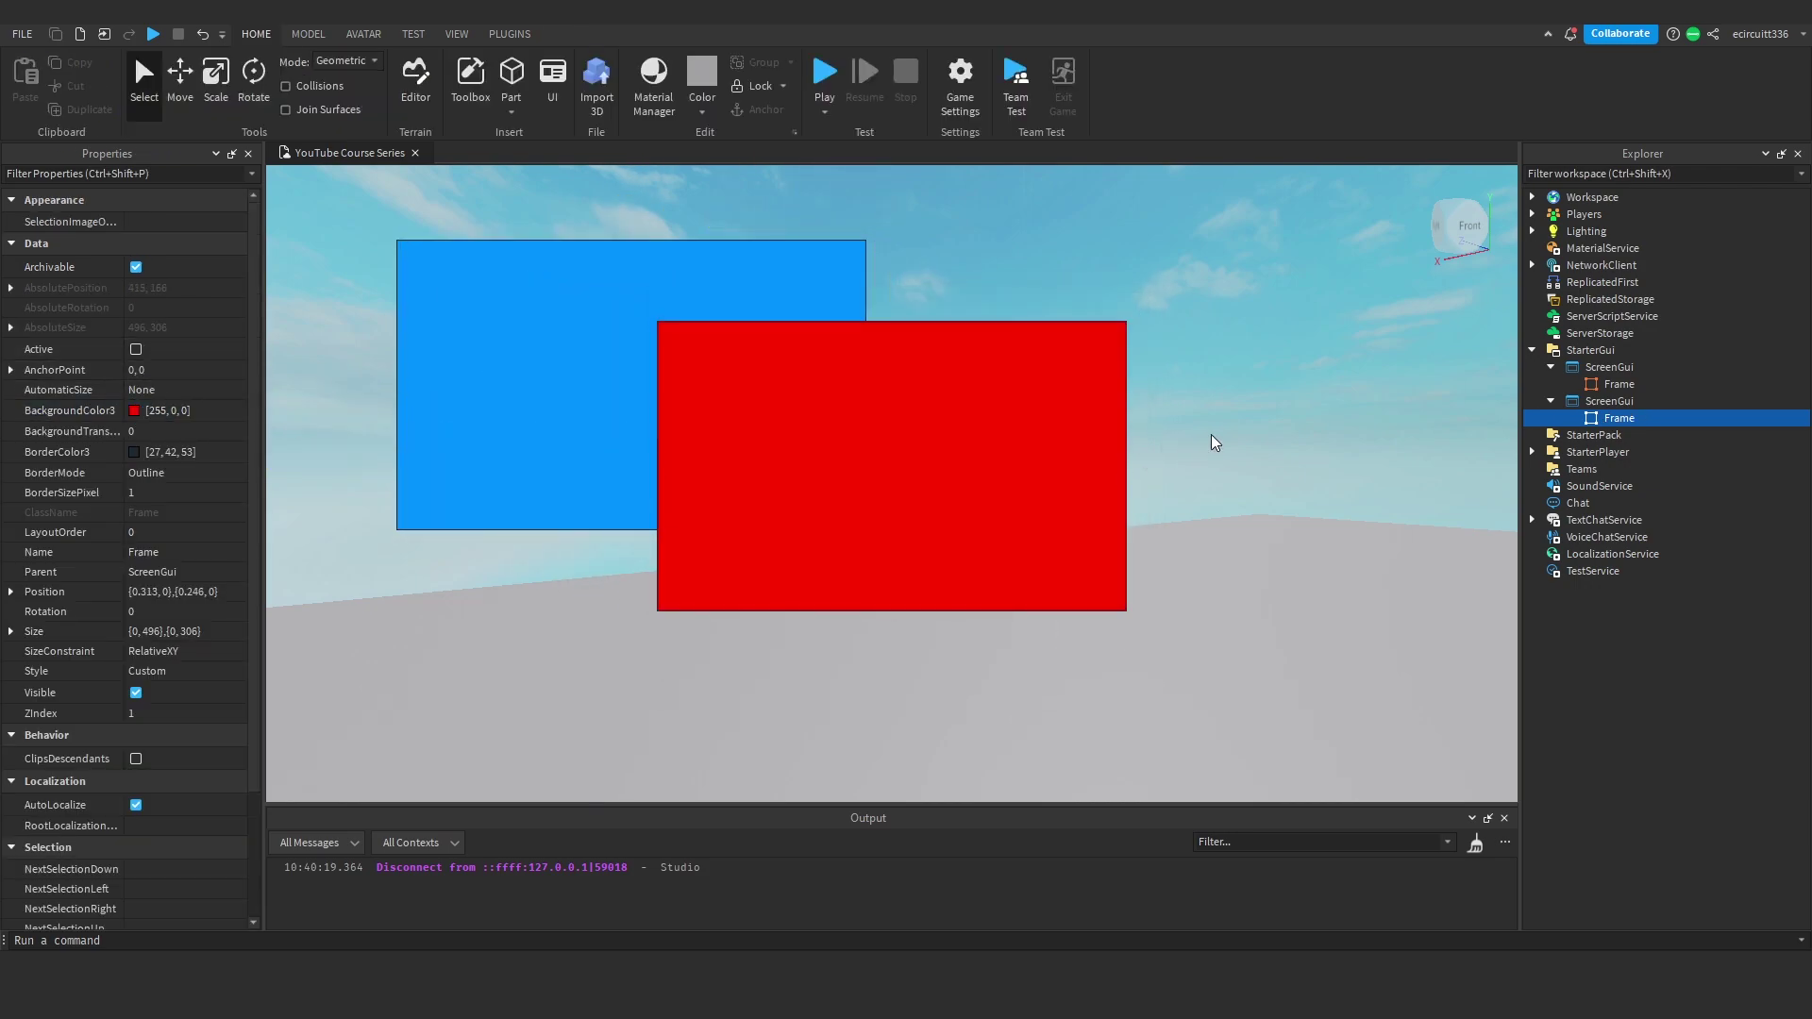
{"action": "left_click", "coordinate": [1610, 367]}
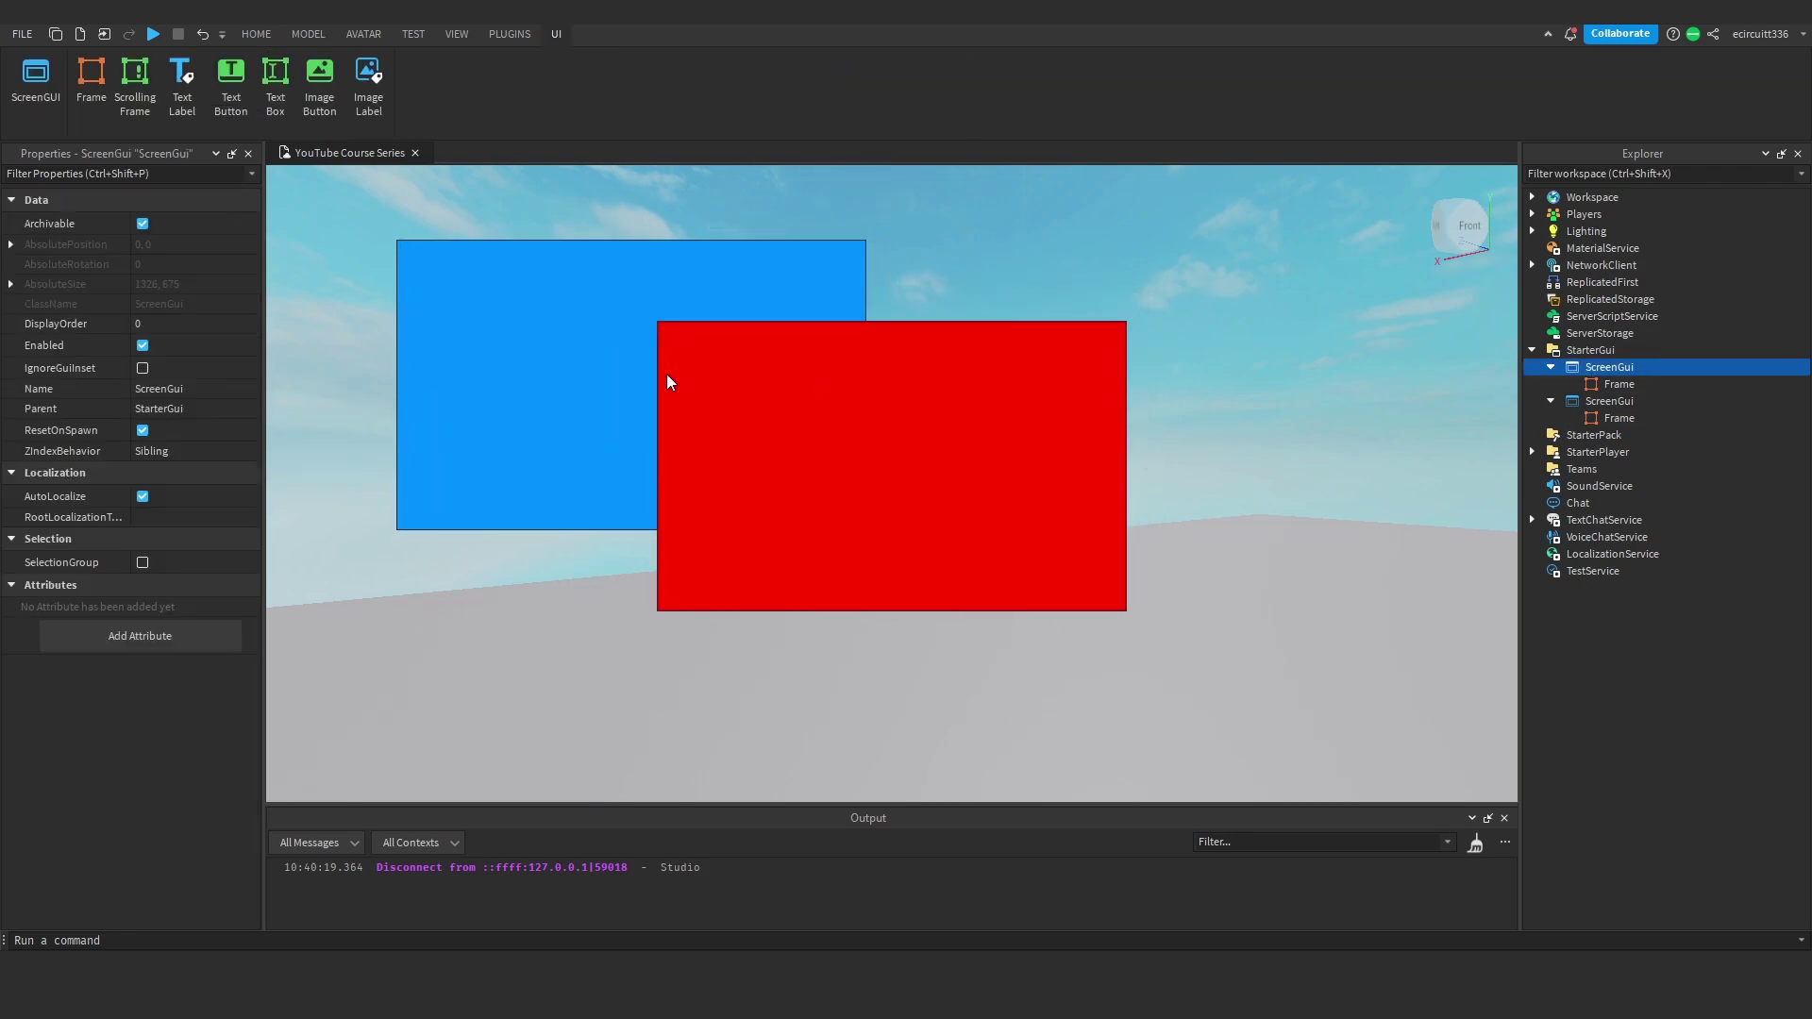
Step: Try DisplayOrder 1 on the first ScreenGui, compare with the second, then reset it to 0
{"action": "left_click", "coordinate": [177, 324]}
{"action": "type", "text": "1"}
{"action": "key", "text": "Return"}
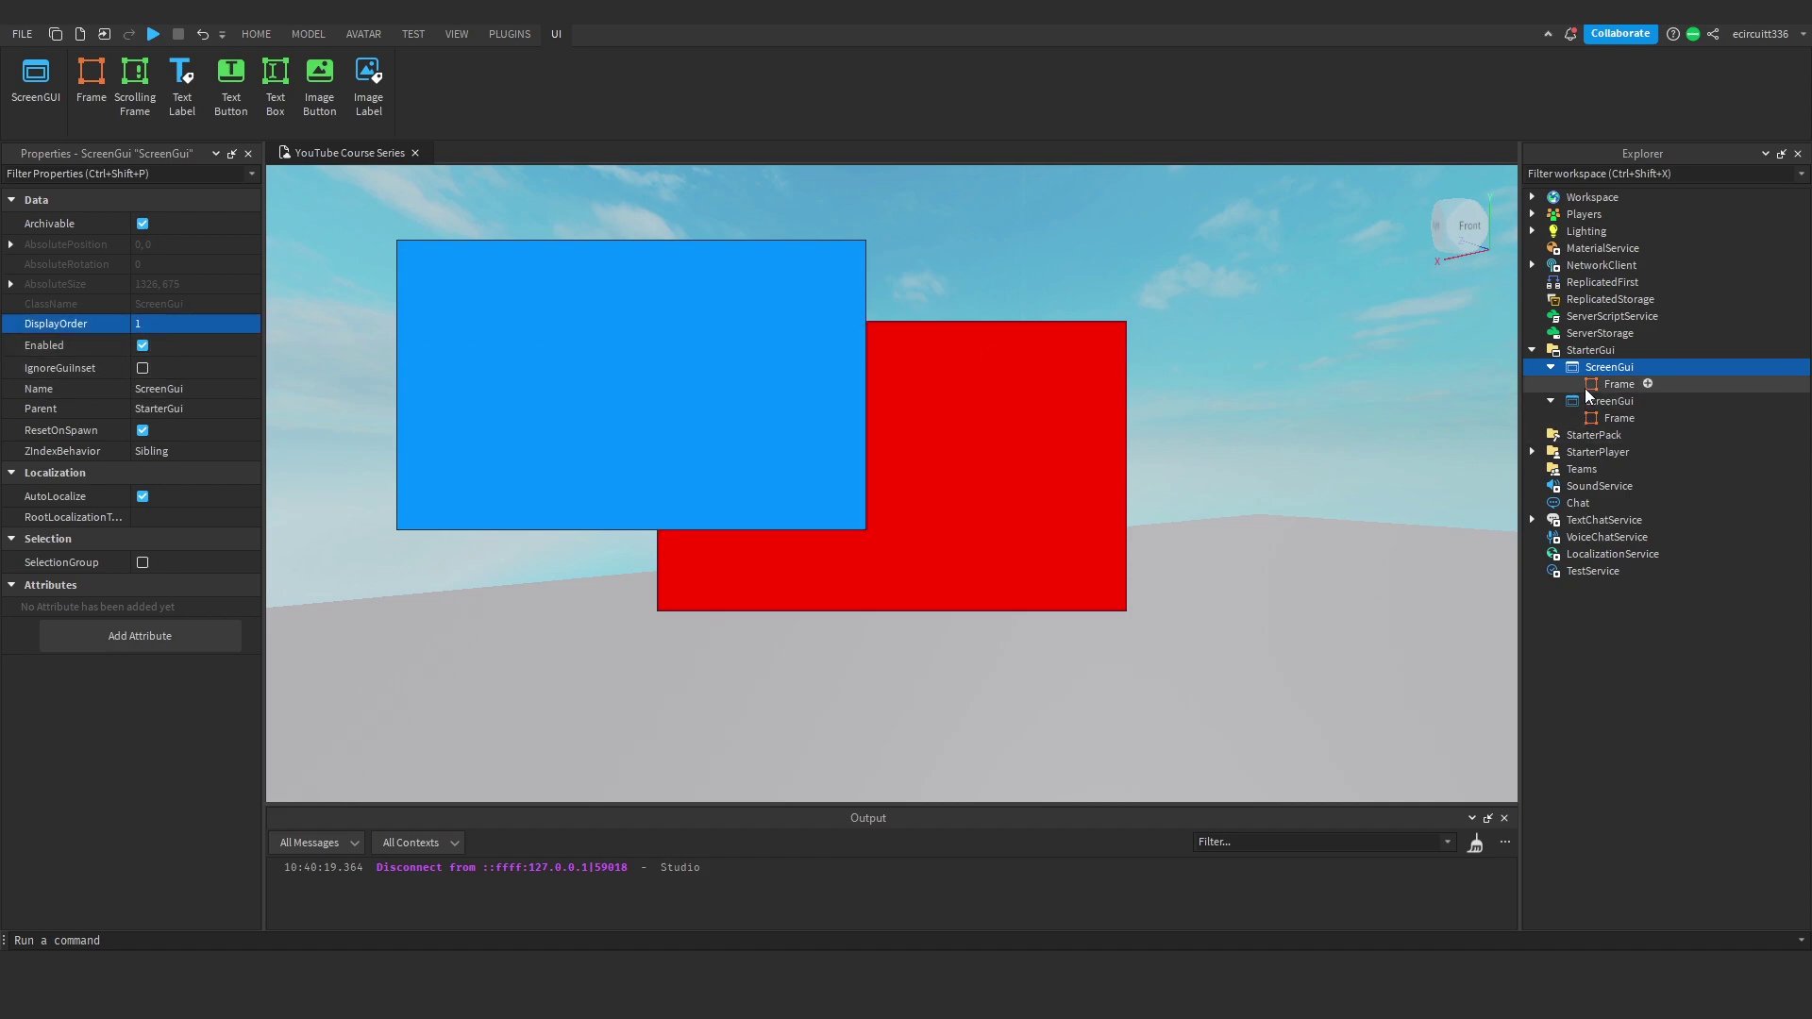
{"action": "left_click", "coordinate": [1625, 404]}
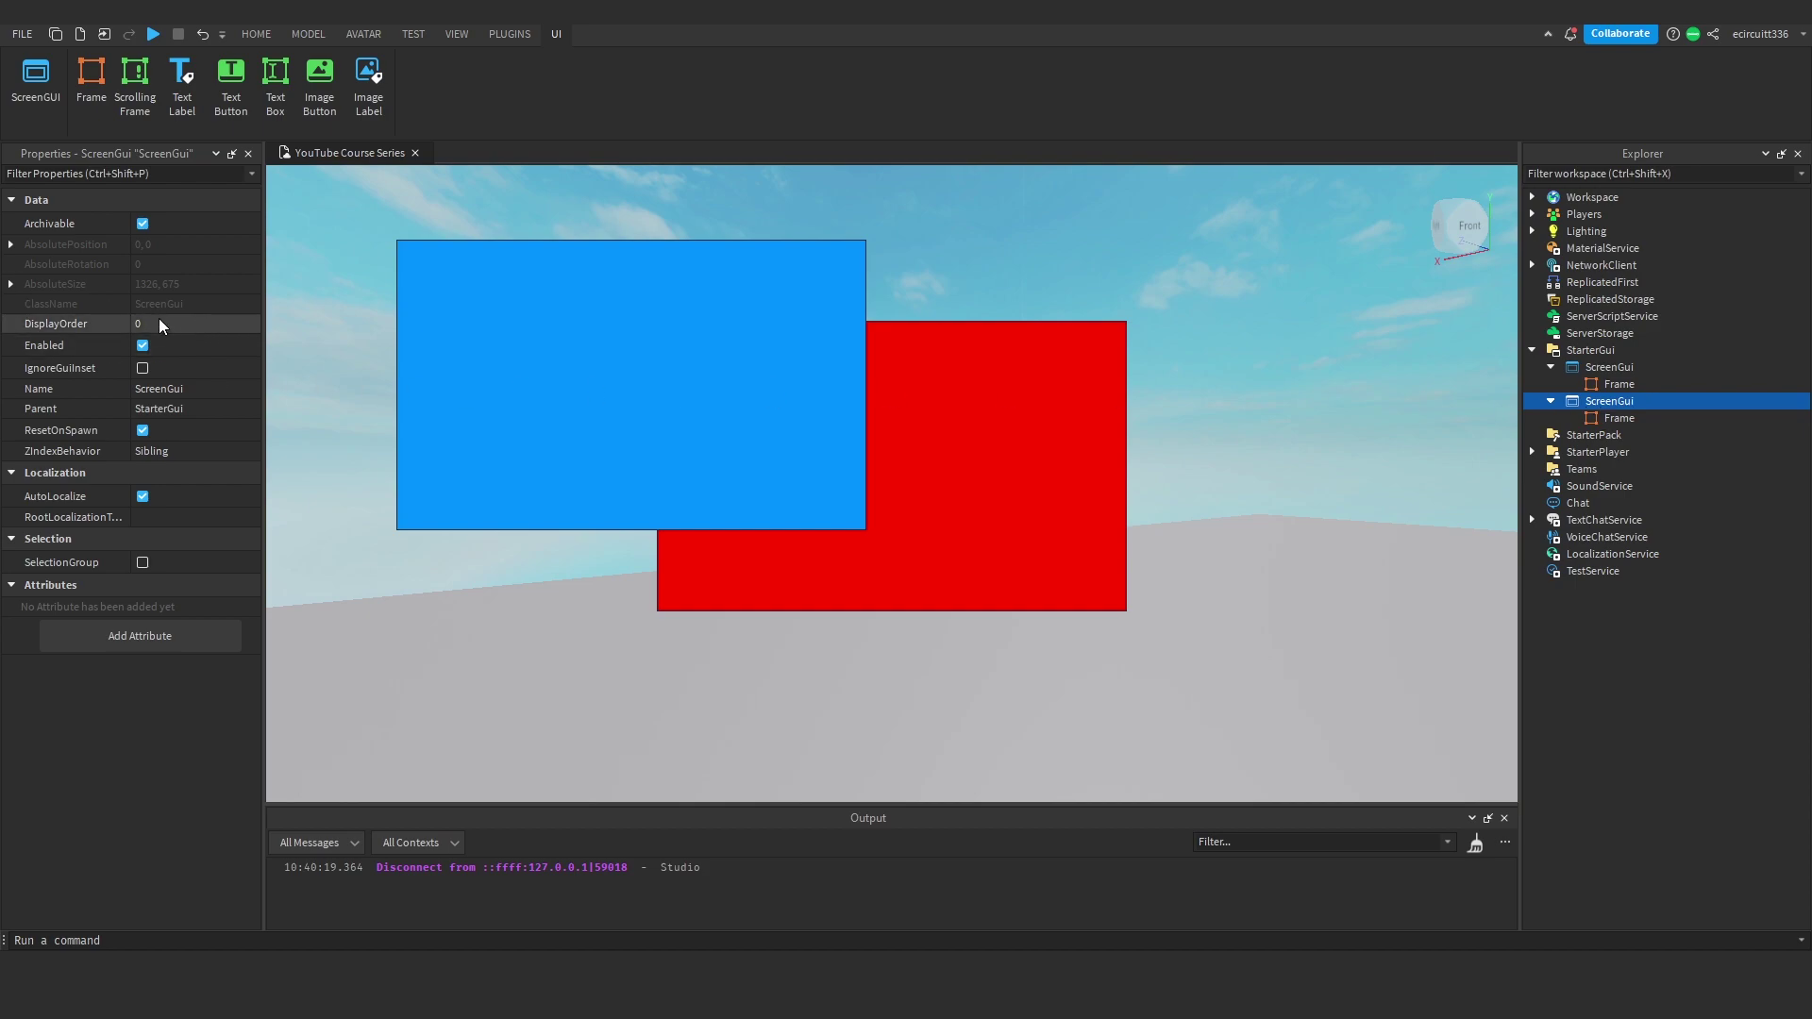
{"action": "left_click", "coordinate": [1609, 367]}
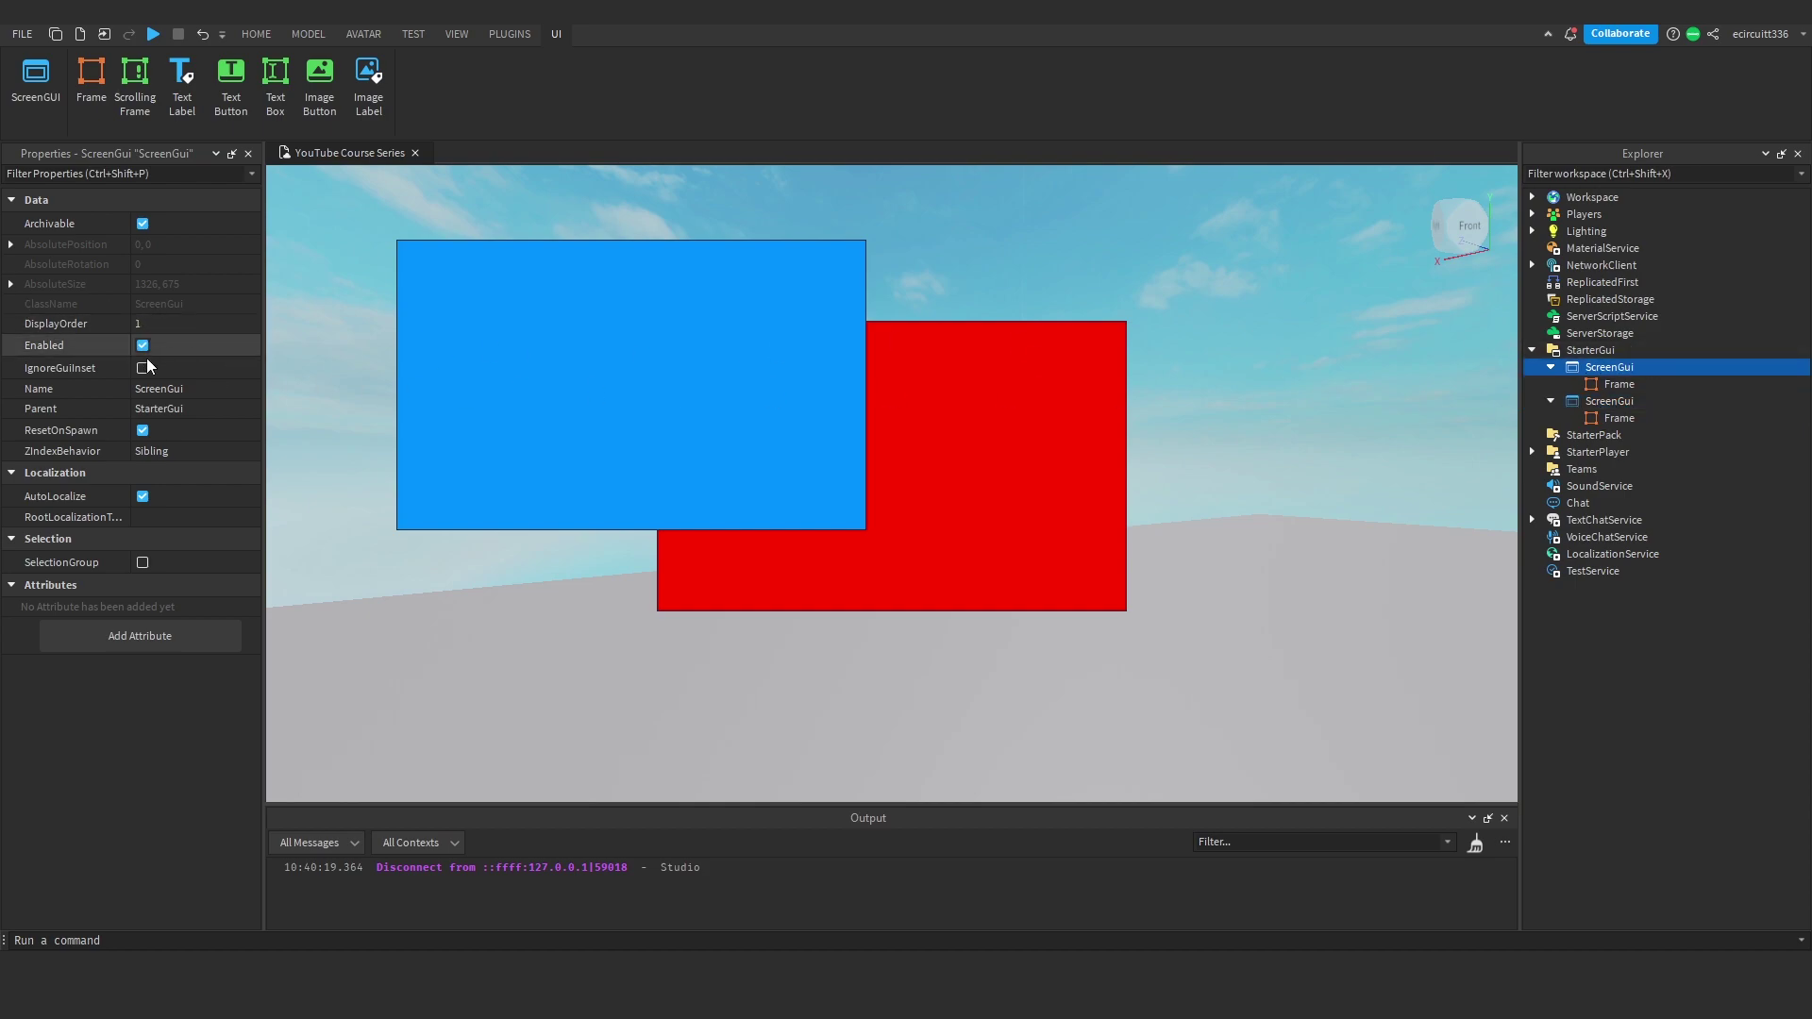
{"action": "left_click", "coordinate": [156, 324]}
{"action": "type", "text": "0"}
{"action": "key", "text": "Return"}
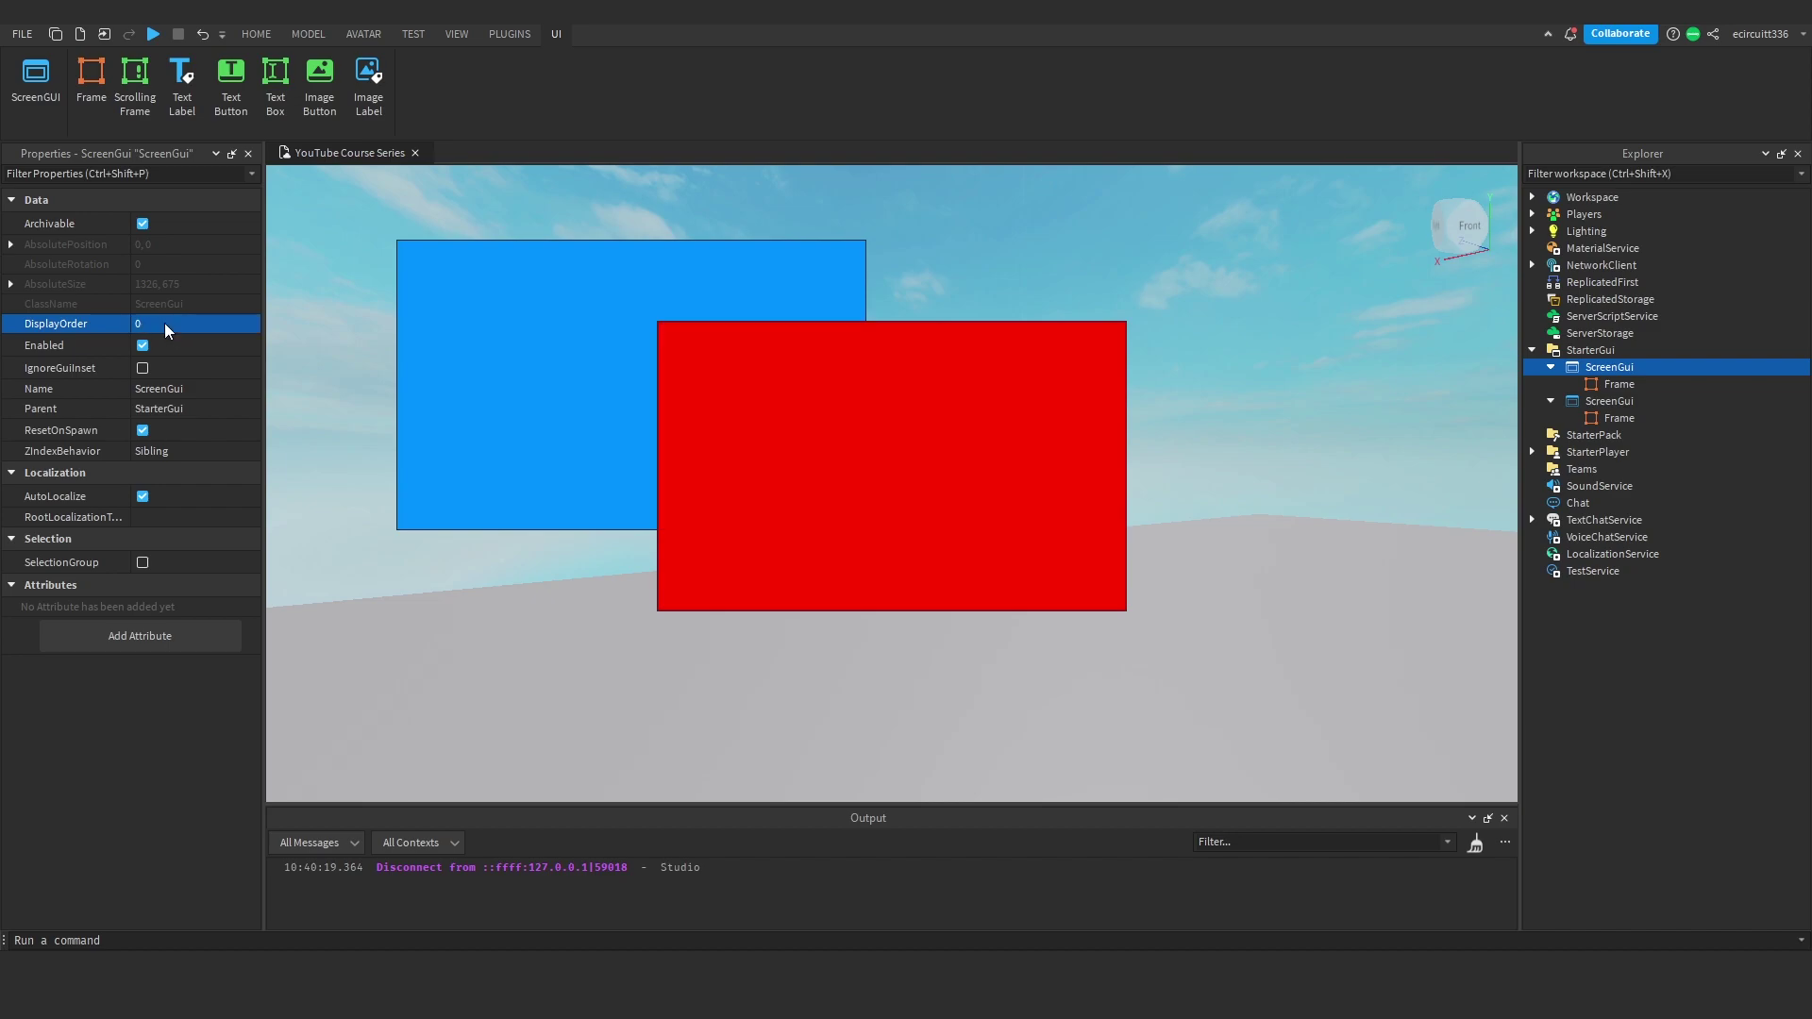
Step: Set the second ScreenGui's DisplayOrder to 1 so the red frame draws on top
{"action": "left_click", "coordinate": [1609, 402]}
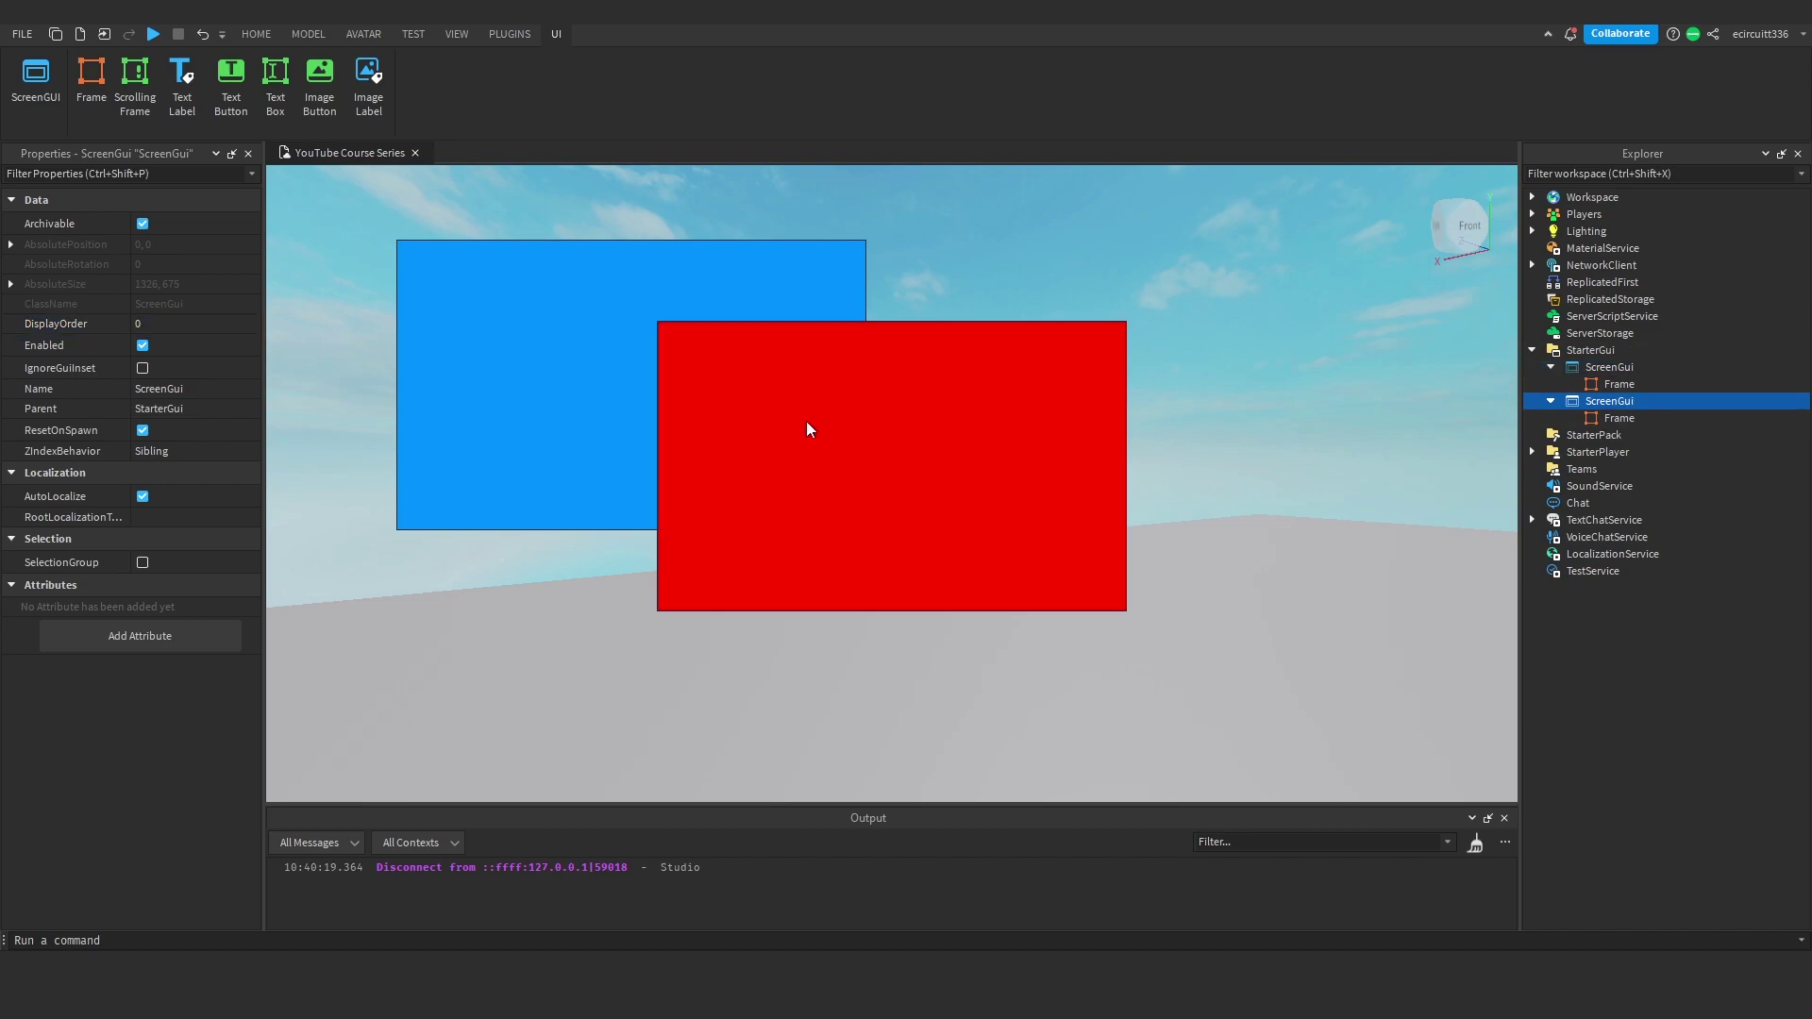
{"action": "left_click", "coordinate": [172, 324]}
{"action": "type", "text": "1"}
{"action": "key", "text": "Return"}
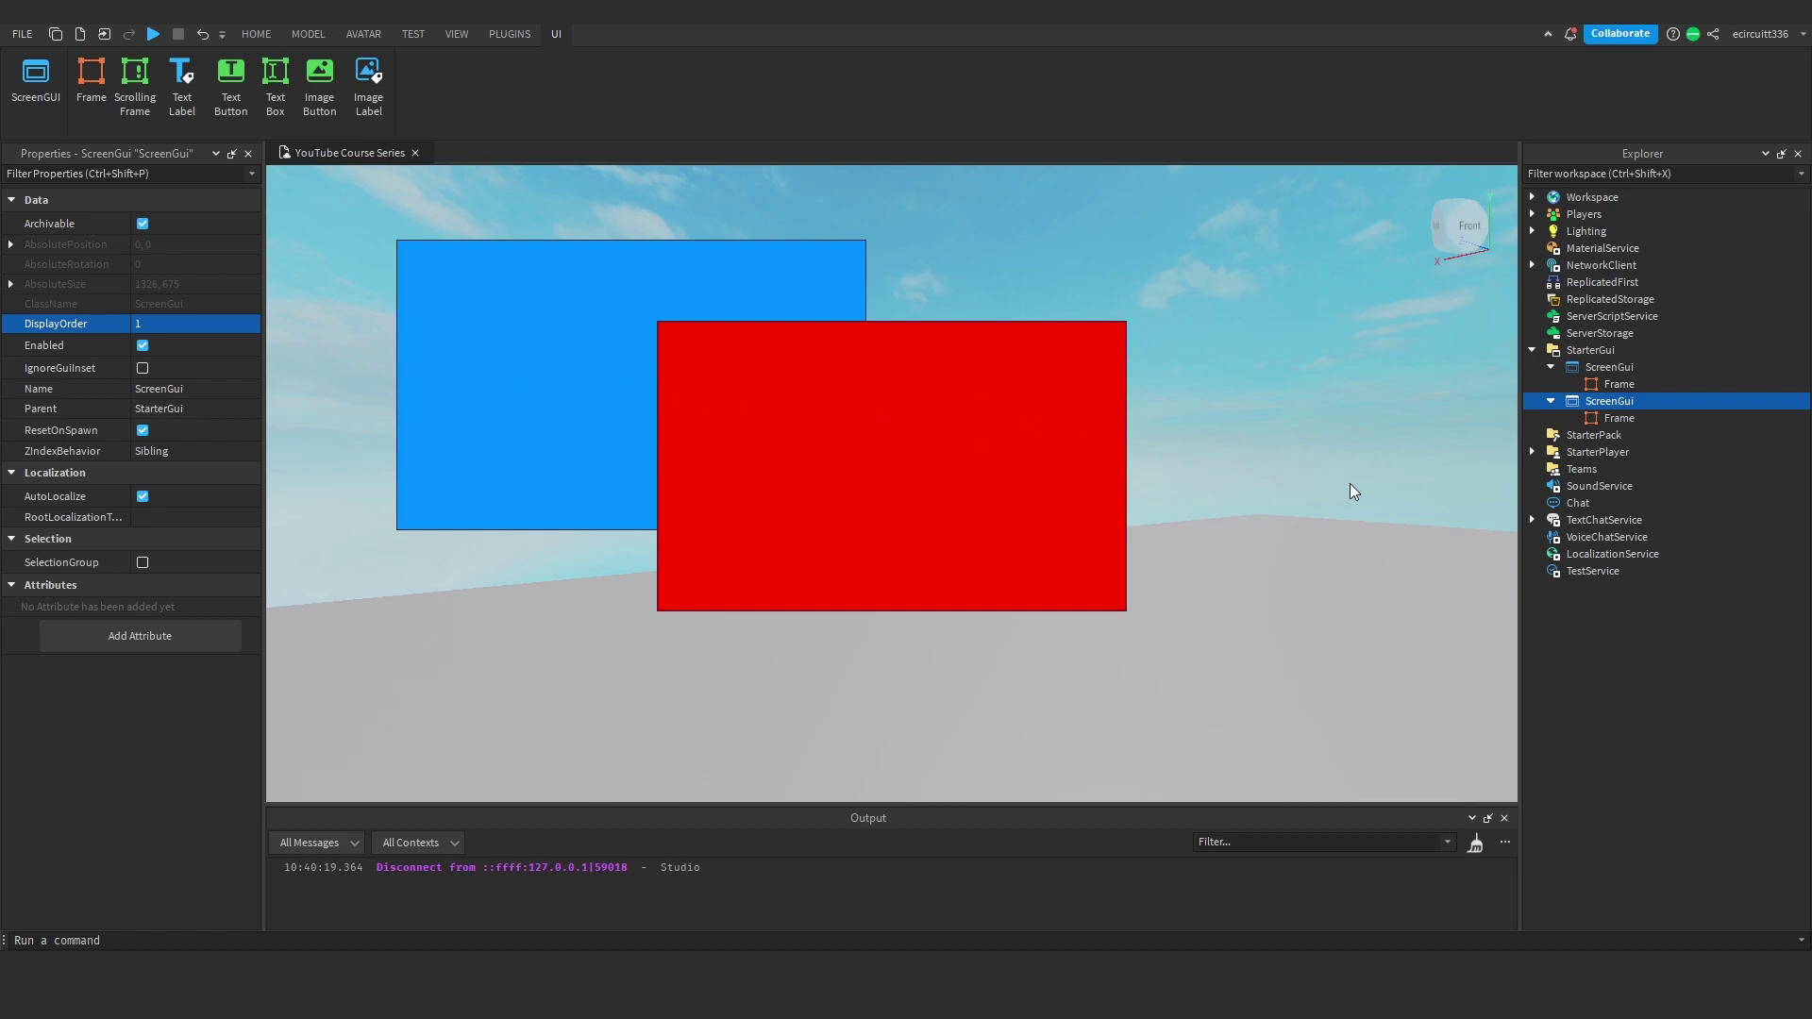
Step: Set the first ScreenGui's DisplayOrder to 5 so the blue frame draws in front
{"action": "left_click", "coordinate": [1553, 367]}
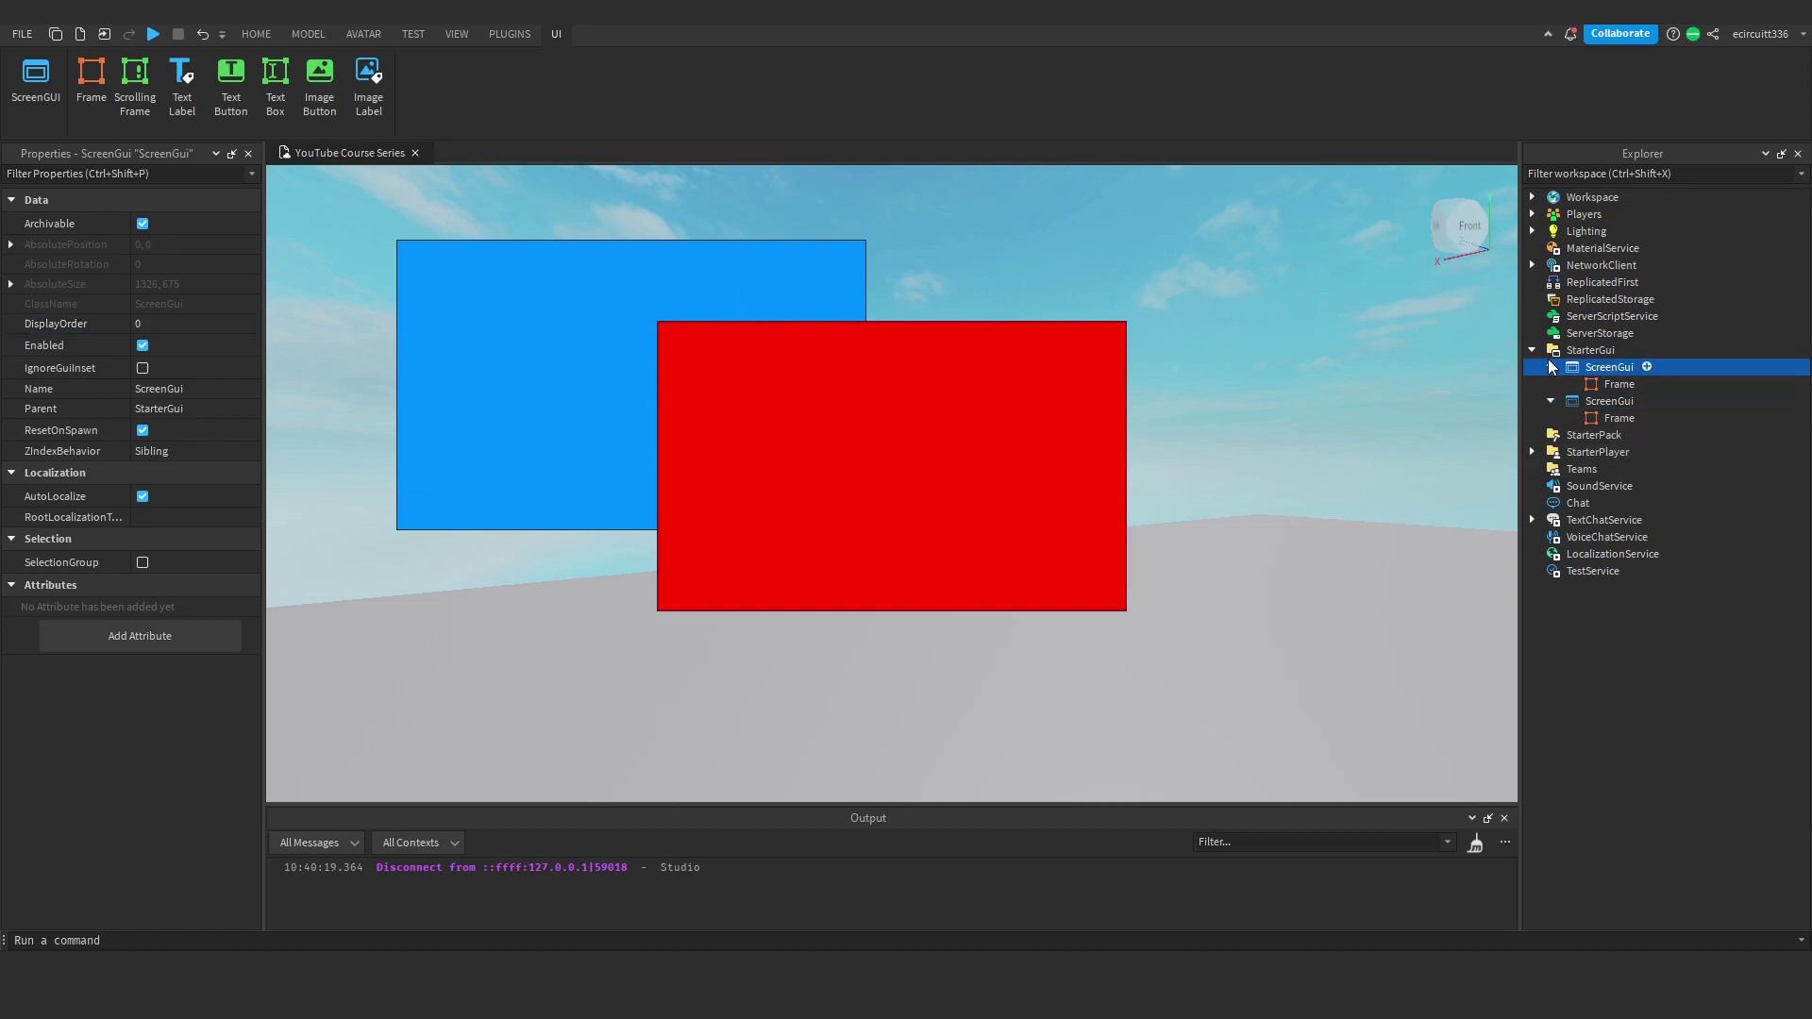
{"action": "left_click", "coordinate": [193, 324]}
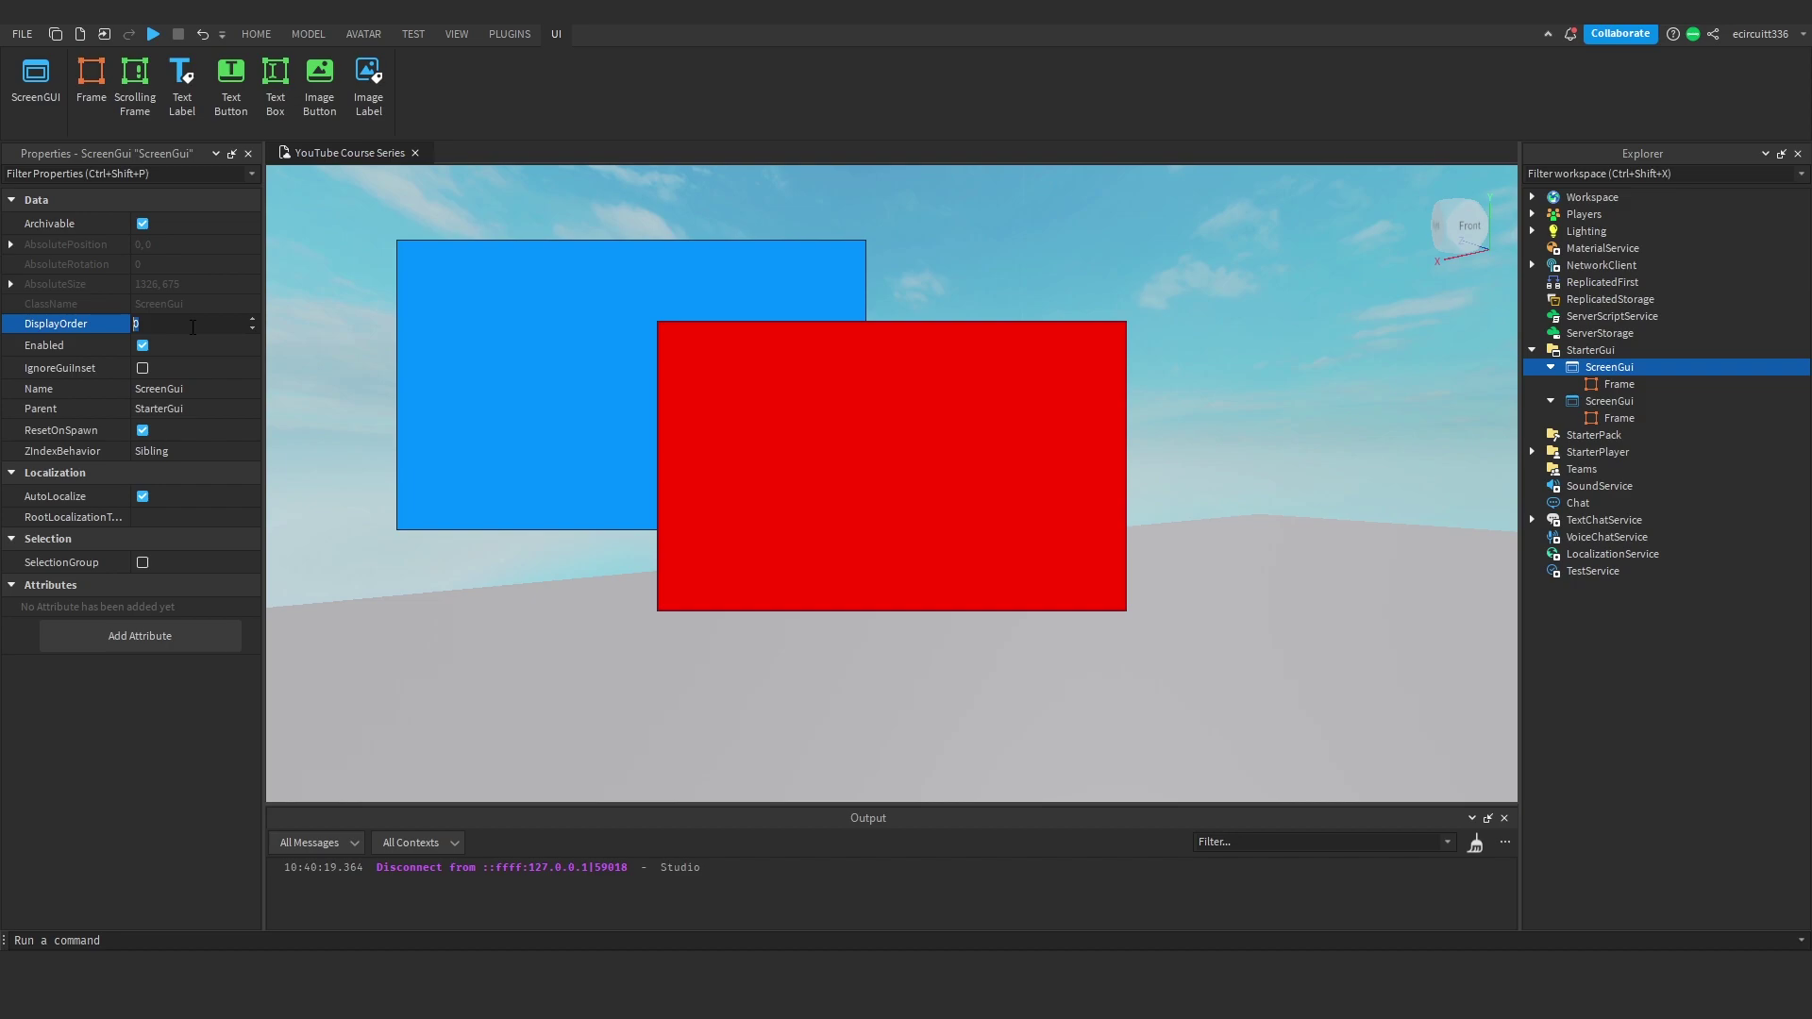
{"action": "type", "text": "5"}
{"action": "key", "text": "Return"}
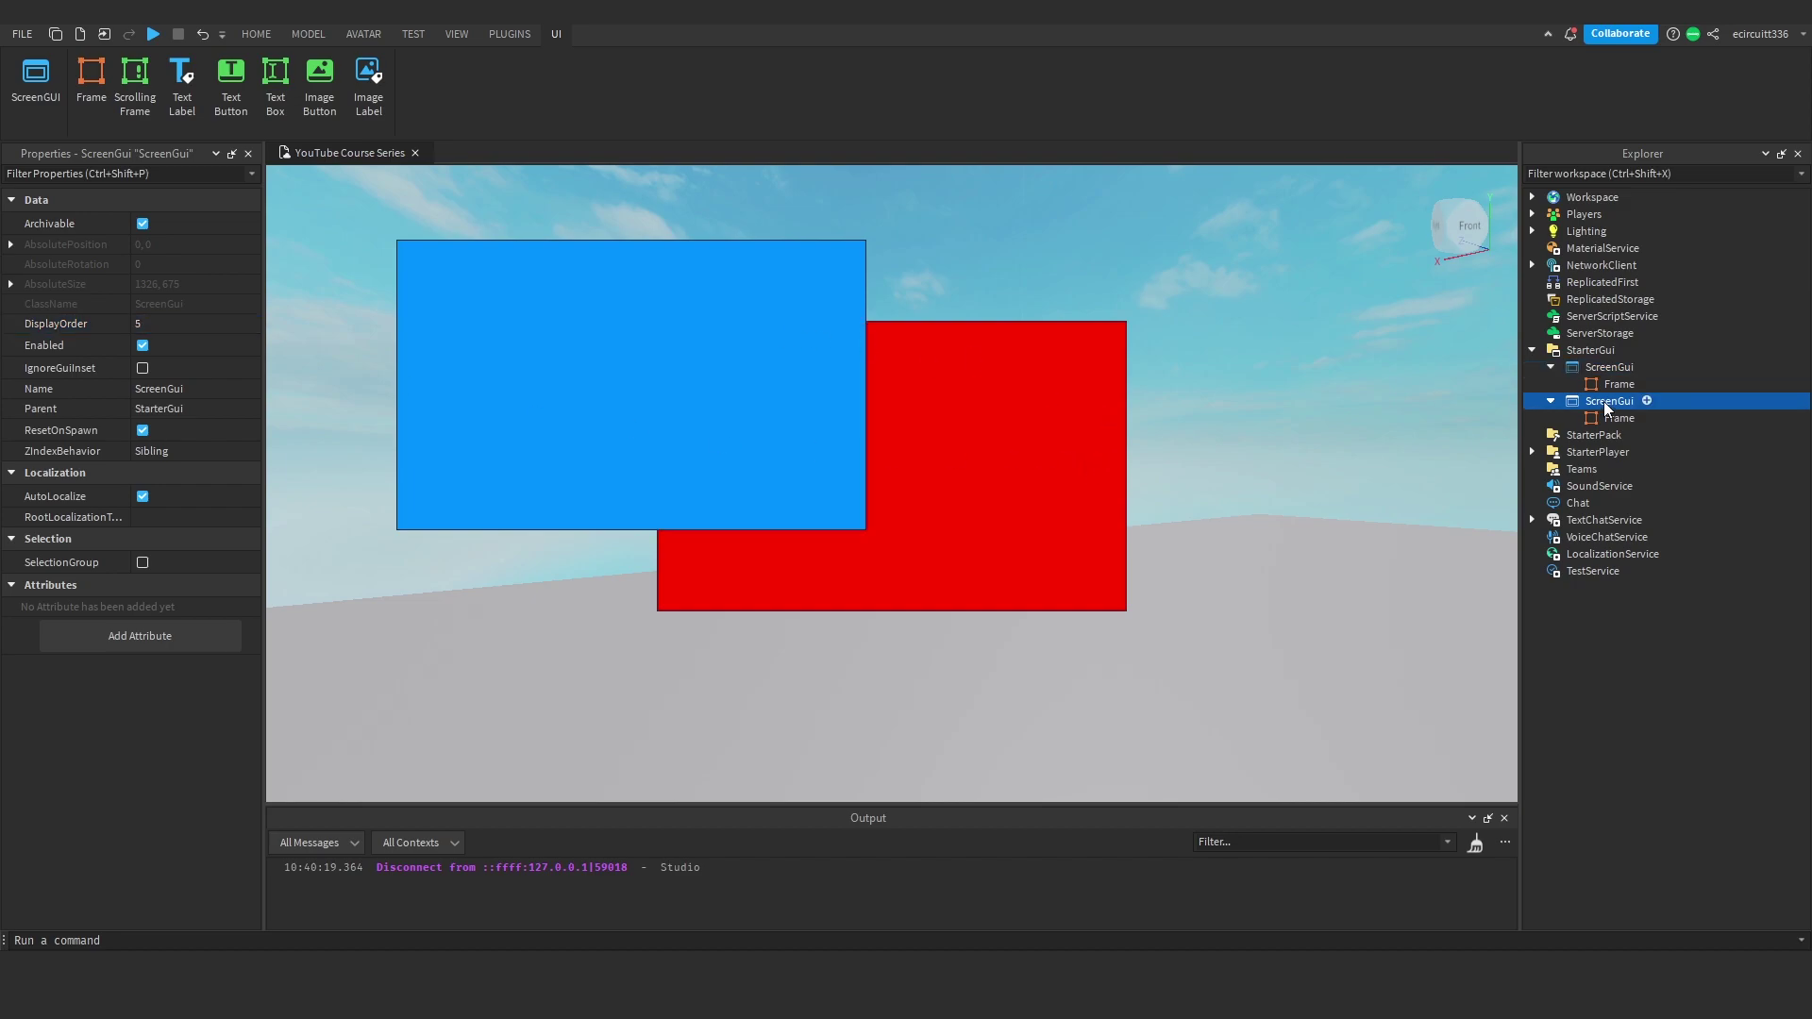
{"action": "left_click", "coordinate": [1196, 390]}
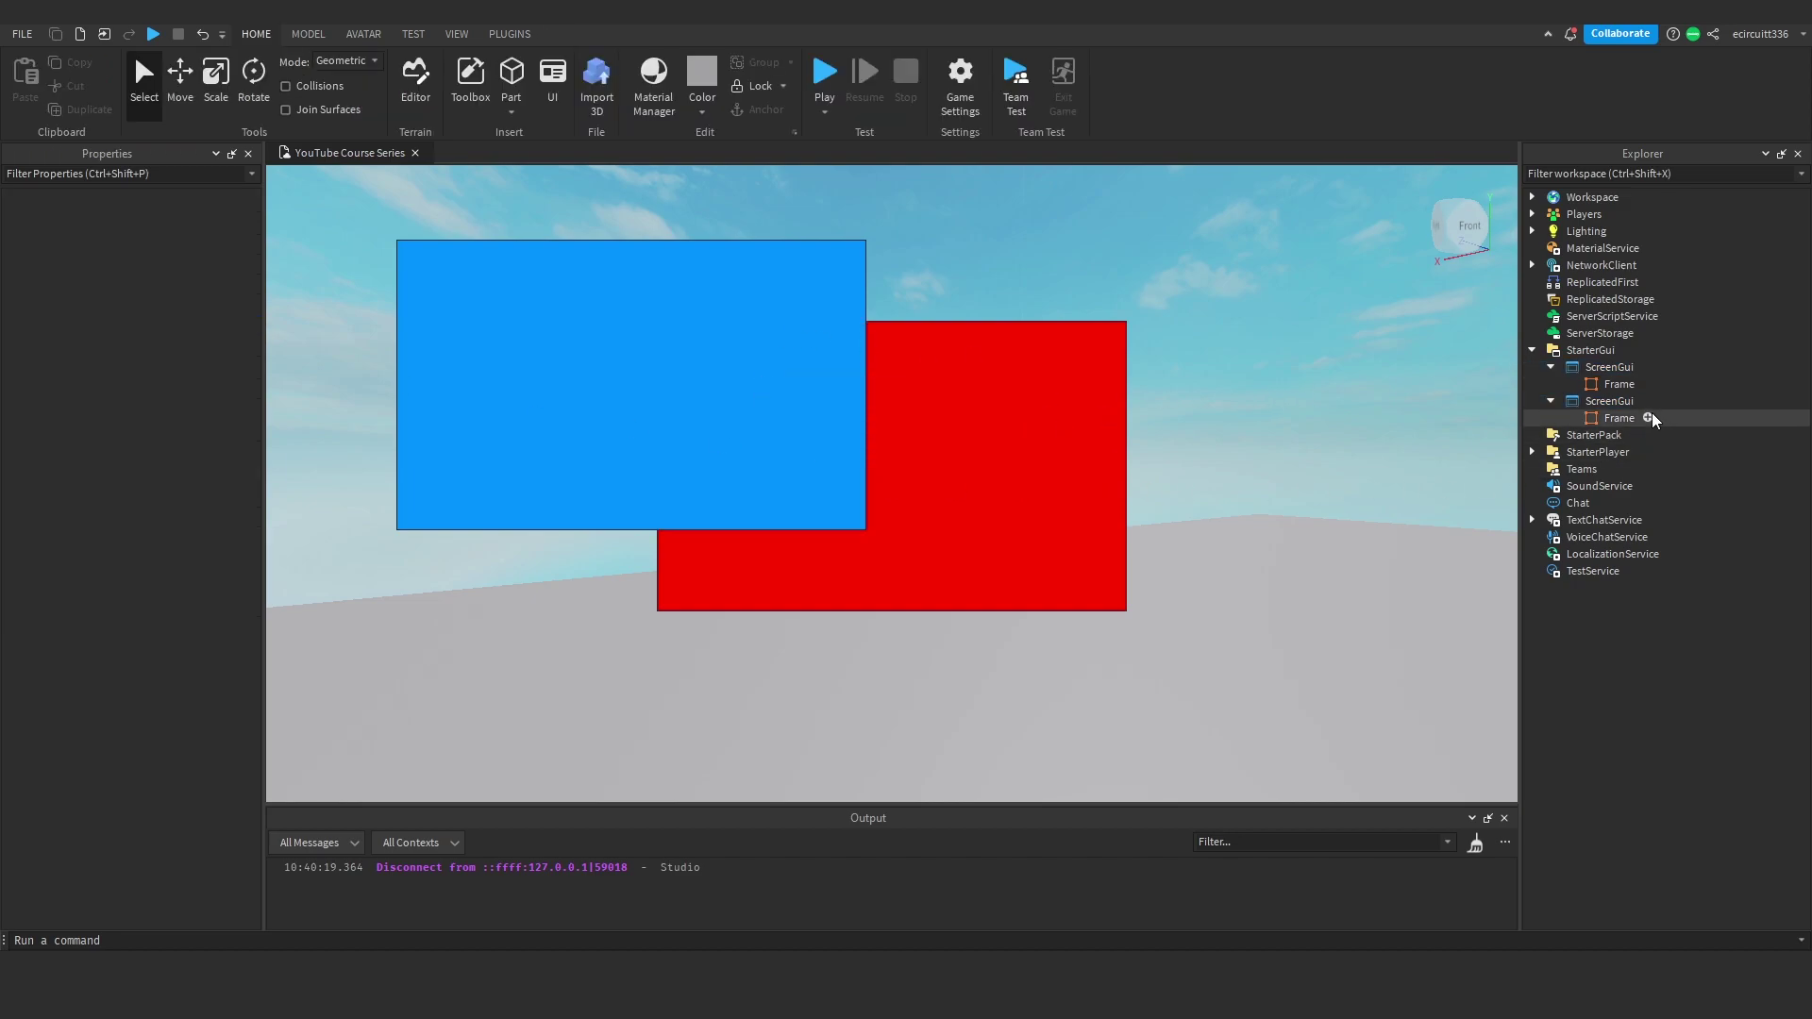
{"action": "left_click", "coordinate": [1598, 369]}
Step: Delete both ScreenGuis, undo to restore one, and add a Frame inside it
{"action": "key", "text": "Delete"}
{"action": "left_click", "coordinate": [1598, 369]}
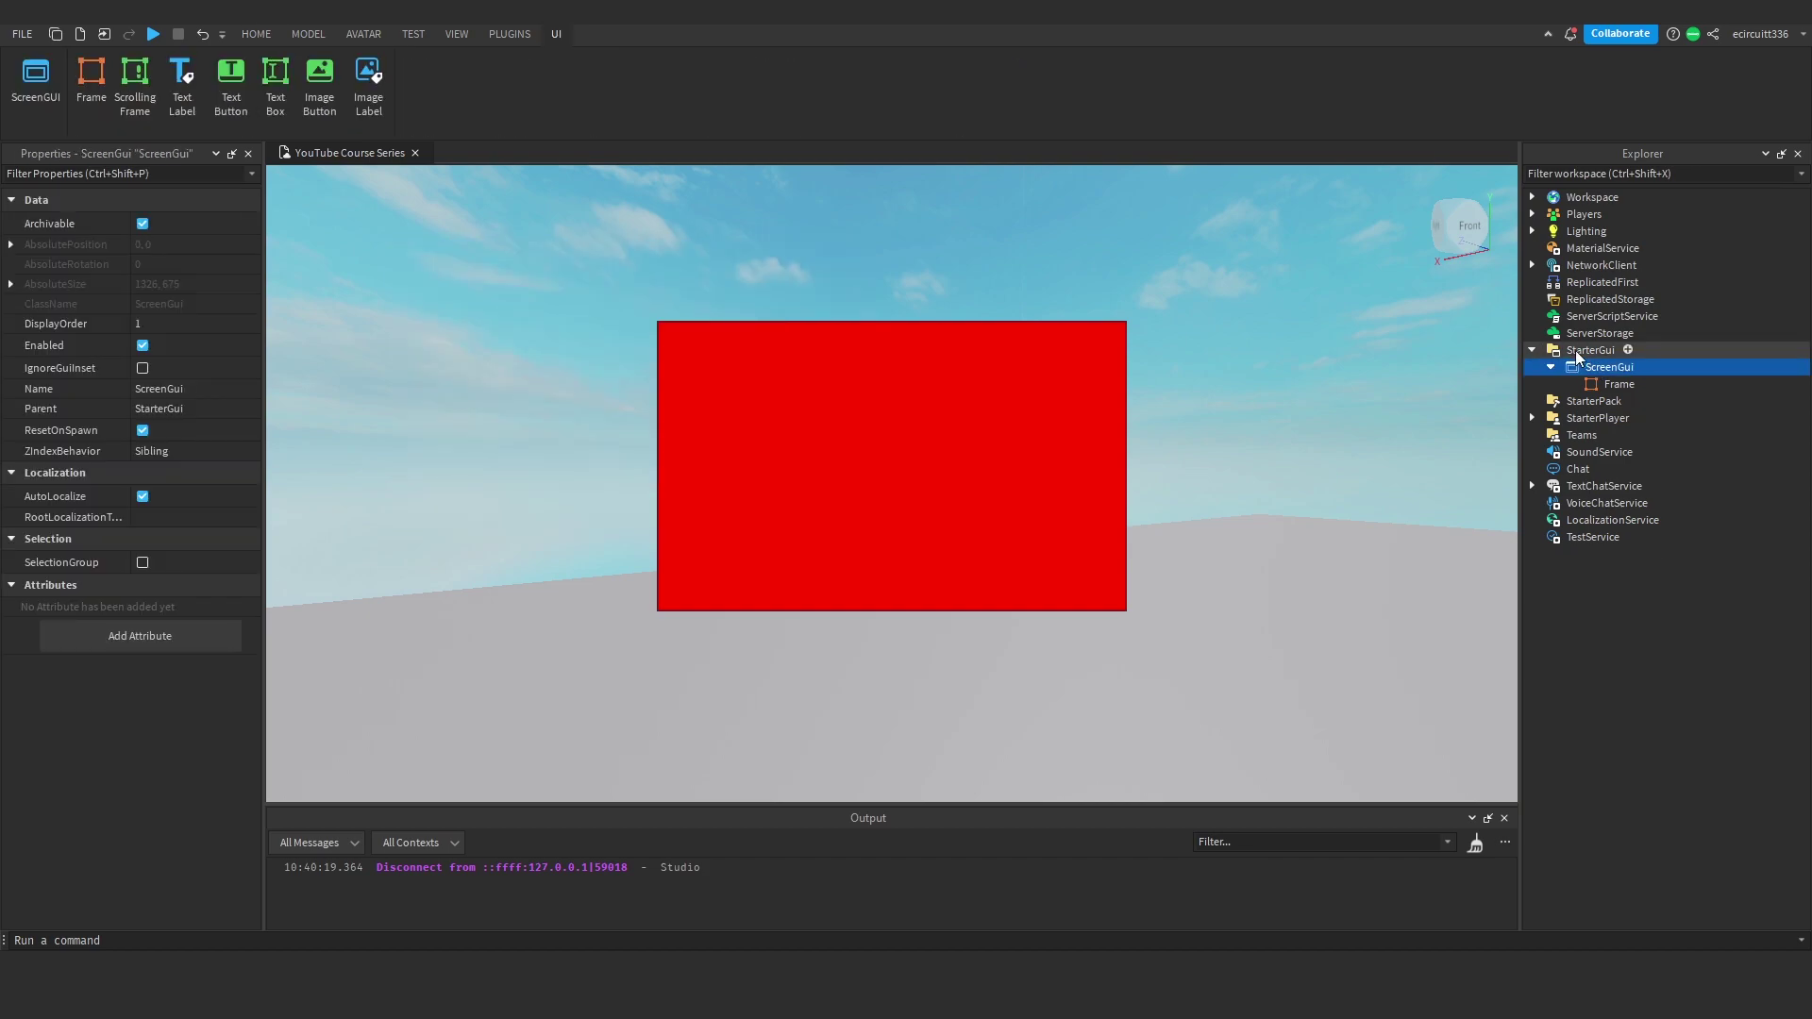
{"action": "key", "text": "Delete"}
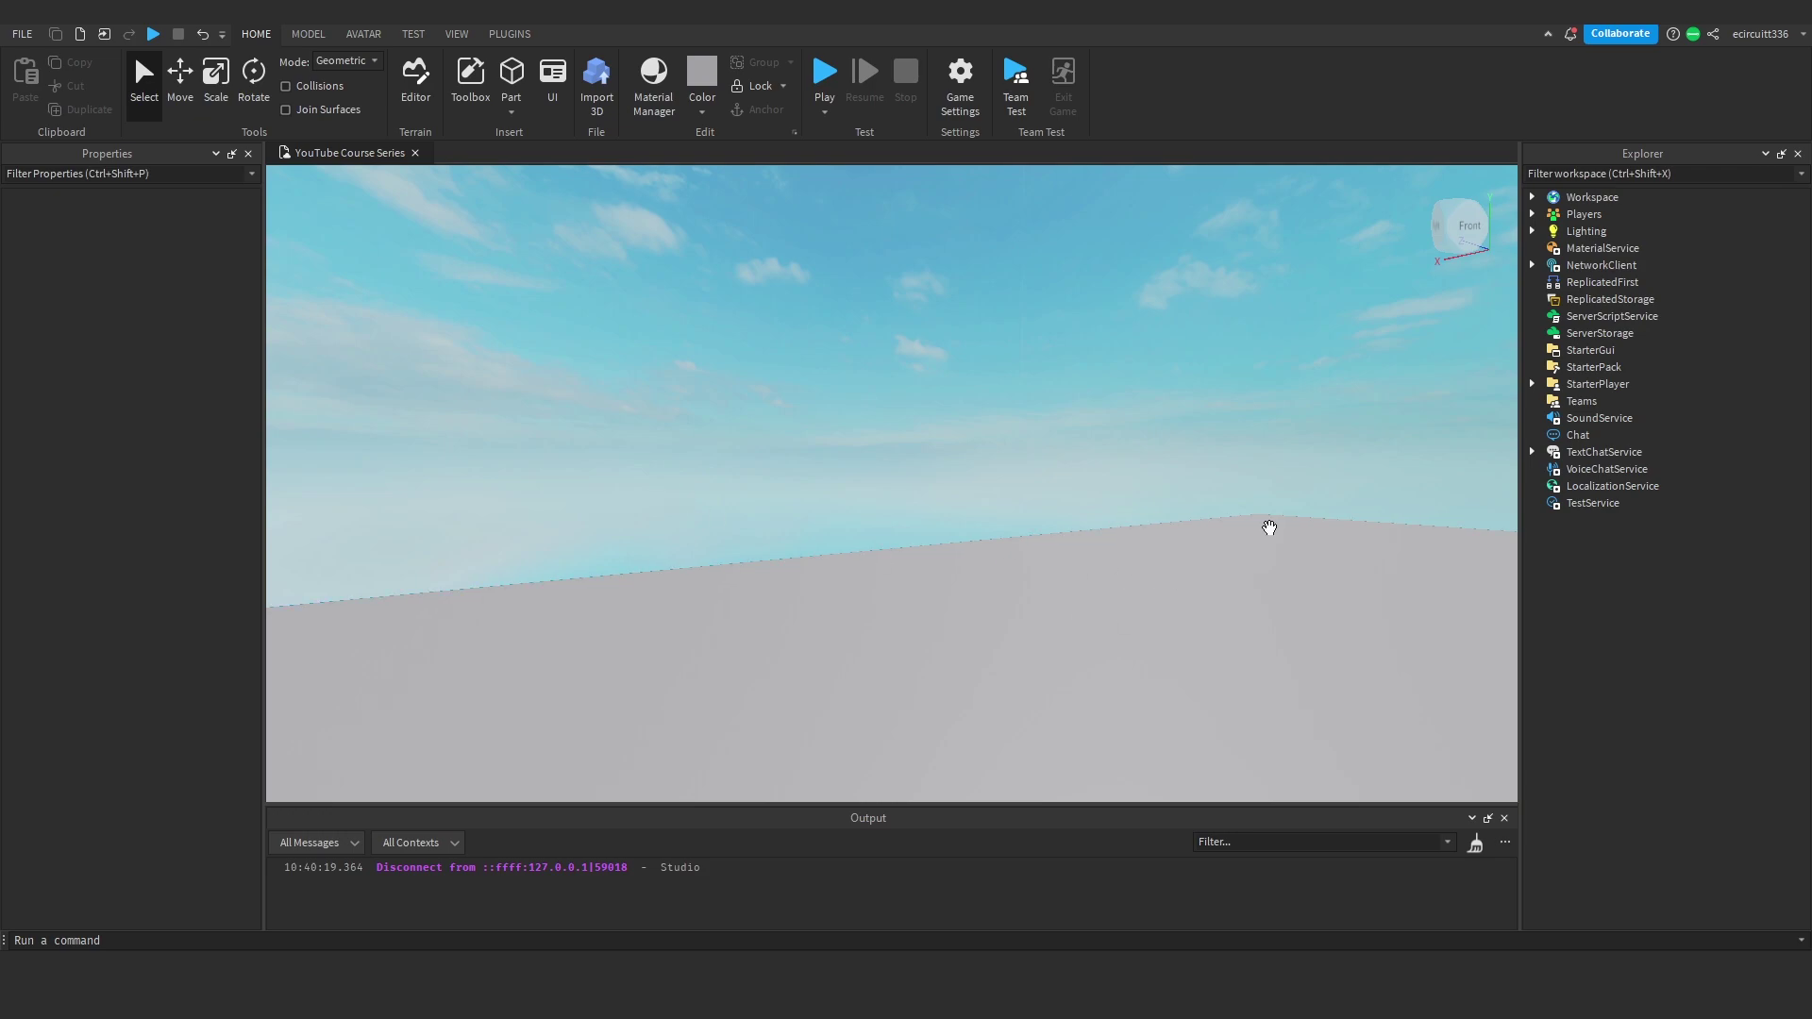
{"action": "key", "text": "ctrl+z"}
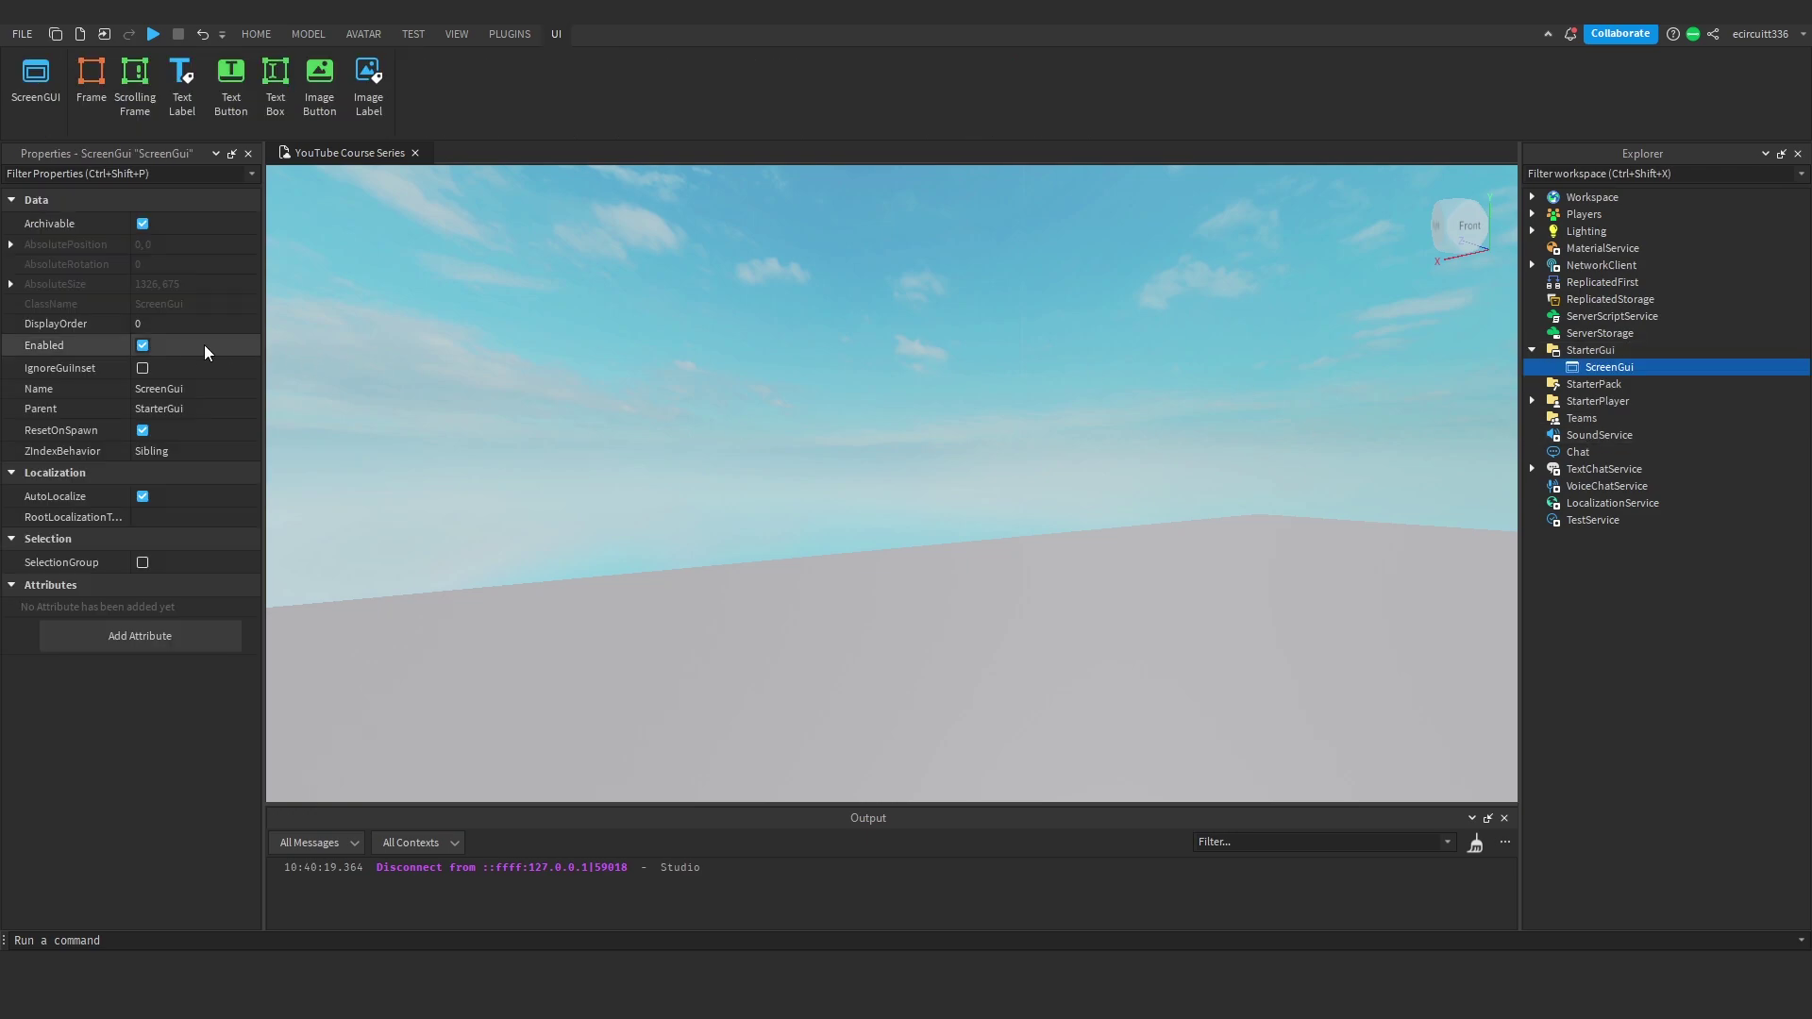
{"action": "mouse_move", "coordinate": [1545, 372]}
{"action": "left_click", "coordinate": [1647, 367]}
{"action": "left_click", "coordinate": [1631, 444]}
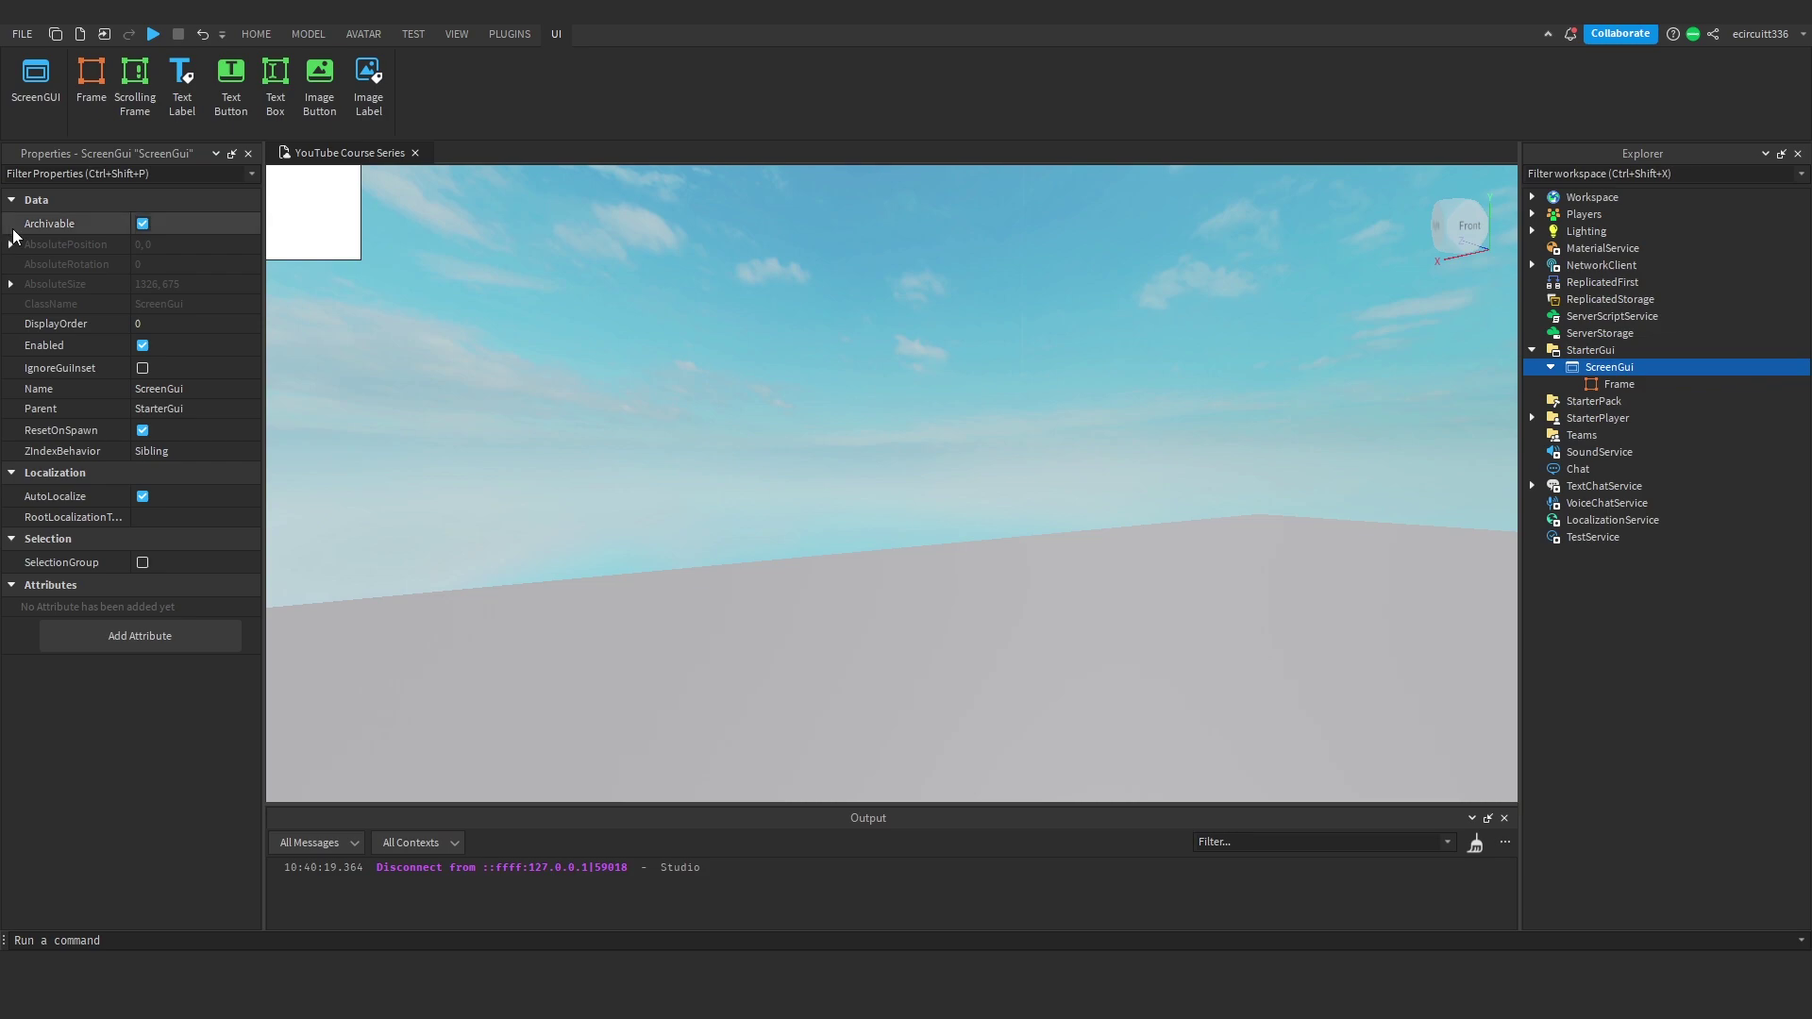
Step: Toggle the ScreenGui's Enabled property off and on to hide and show the frame
{"action": "left_click", "coordinate": [190, 347]}
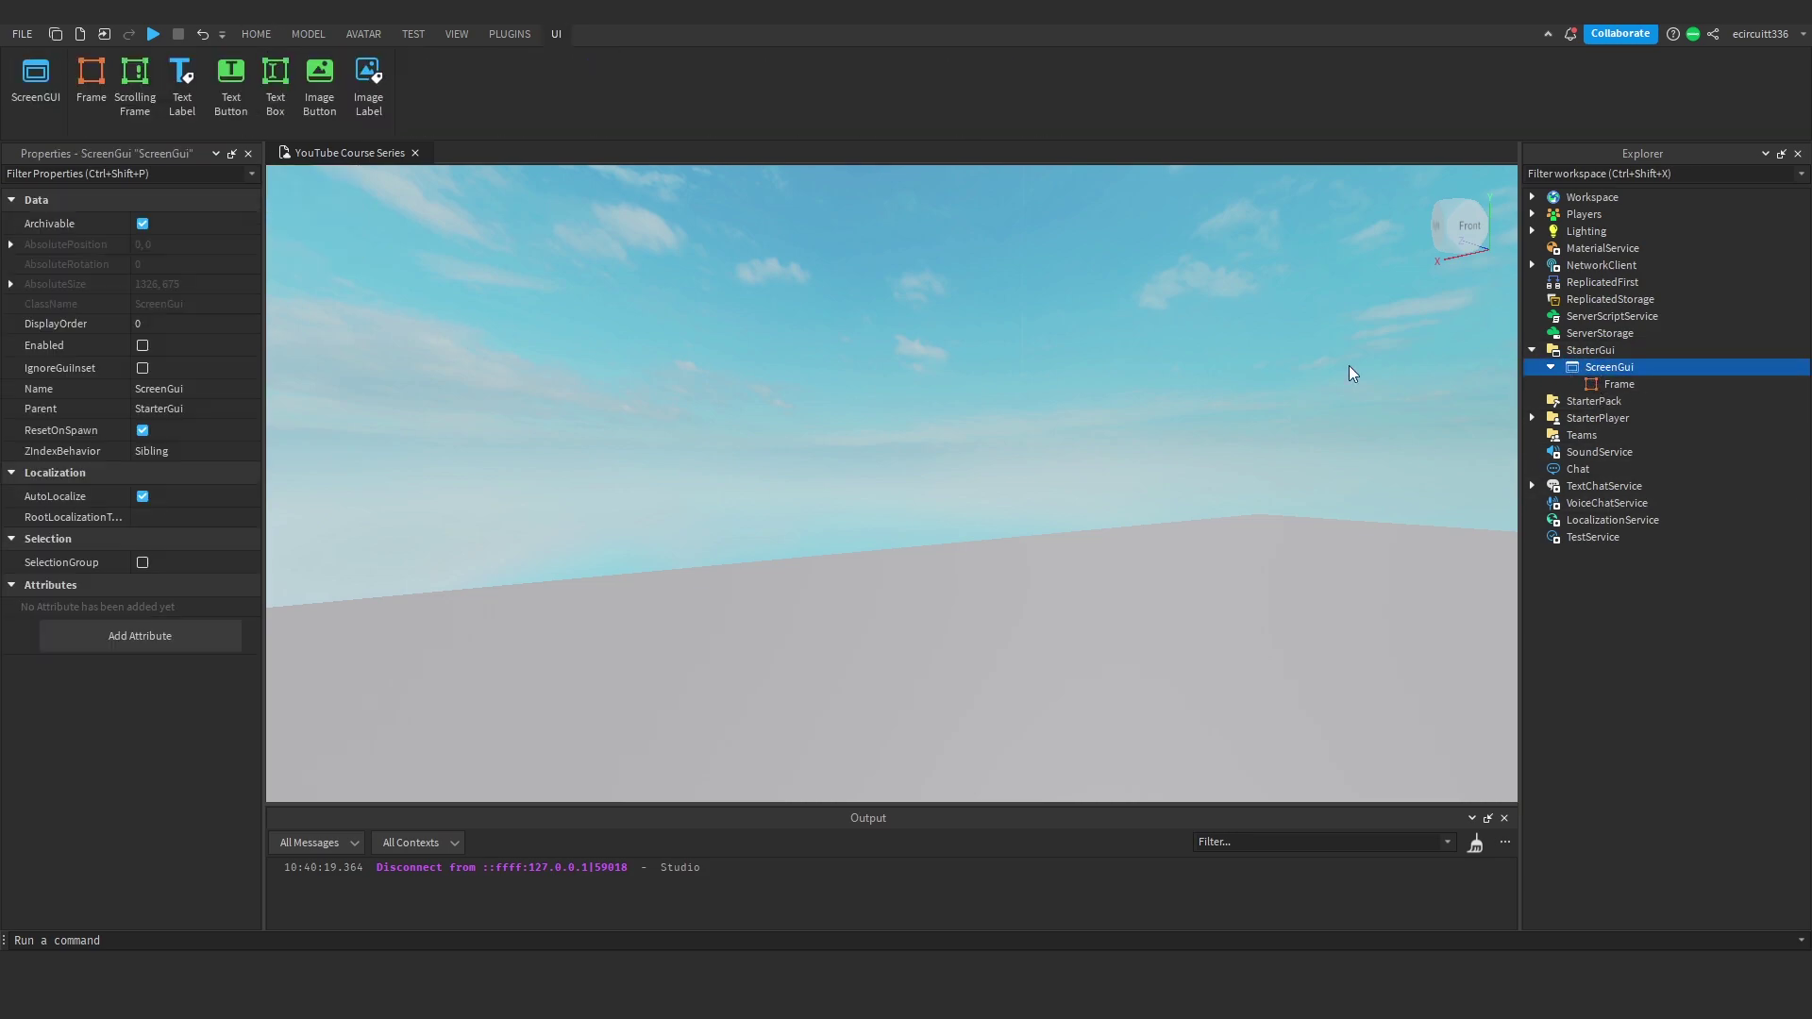
{"action": "left_click", "coordinate": [170, 342]}
{"action": "left_click", "coordinate": [167, 345]}
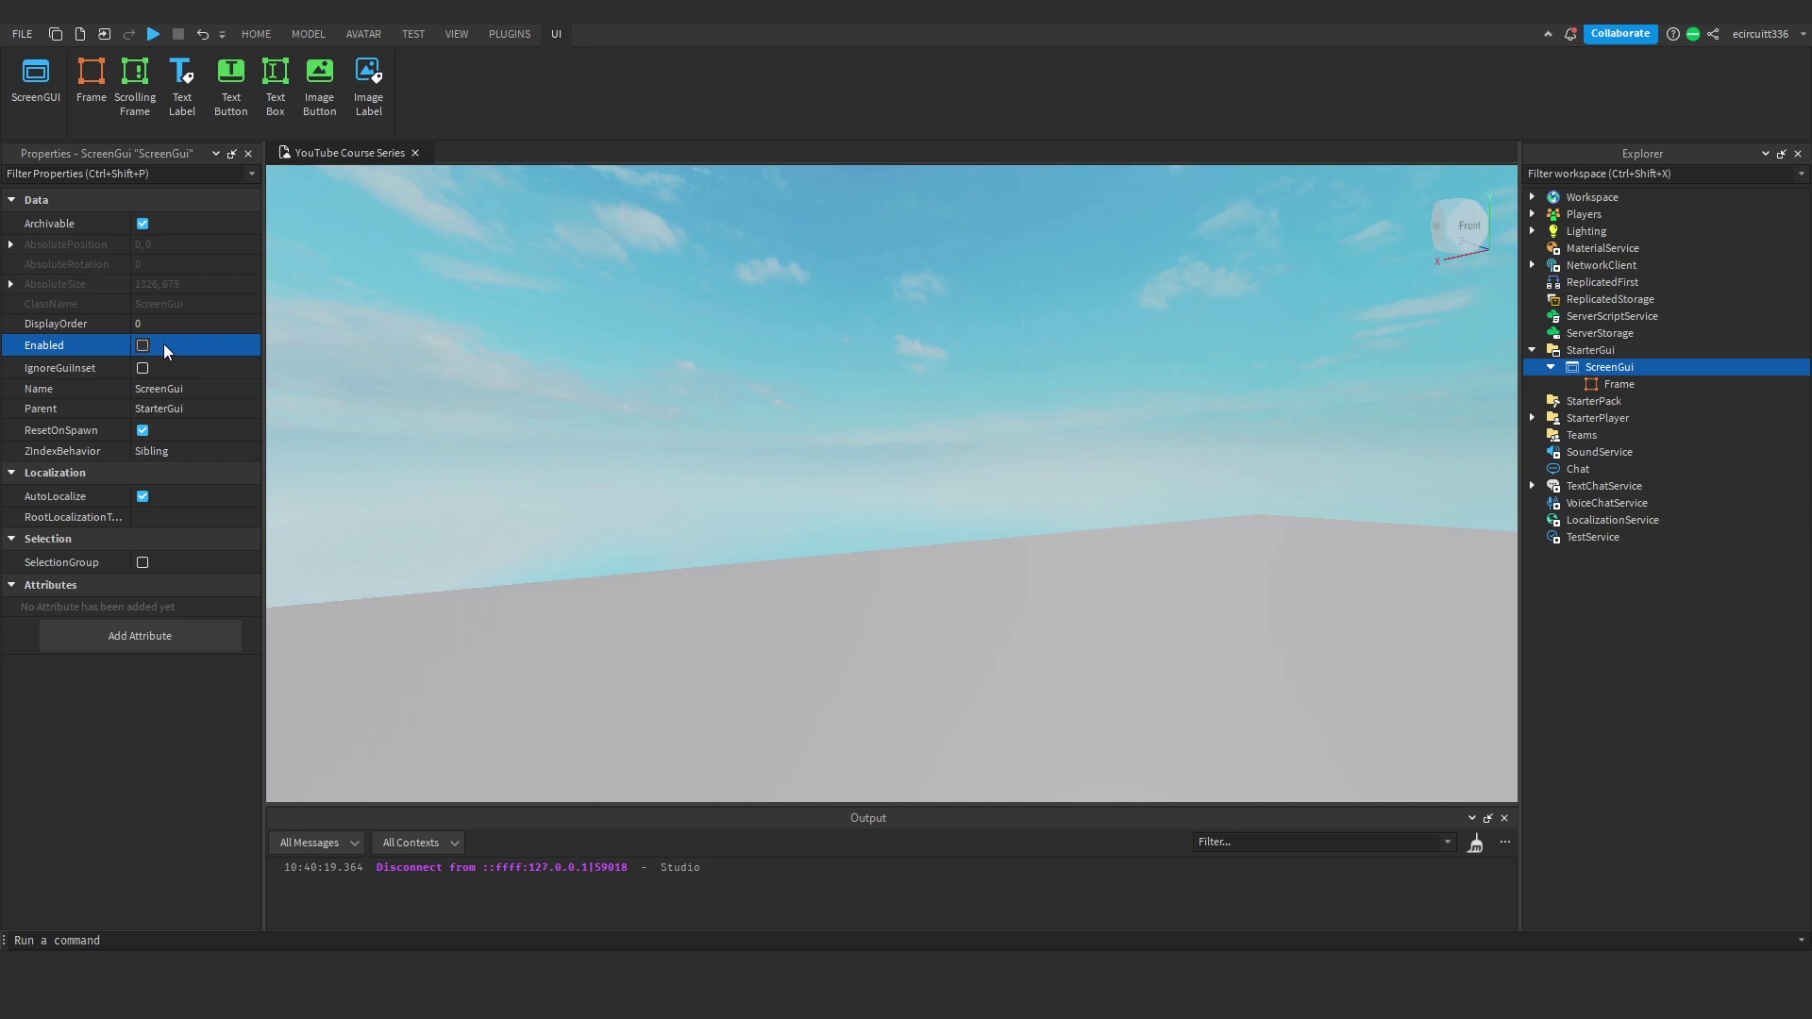
{"action": "left_click", "coordinate": [162, 344]}
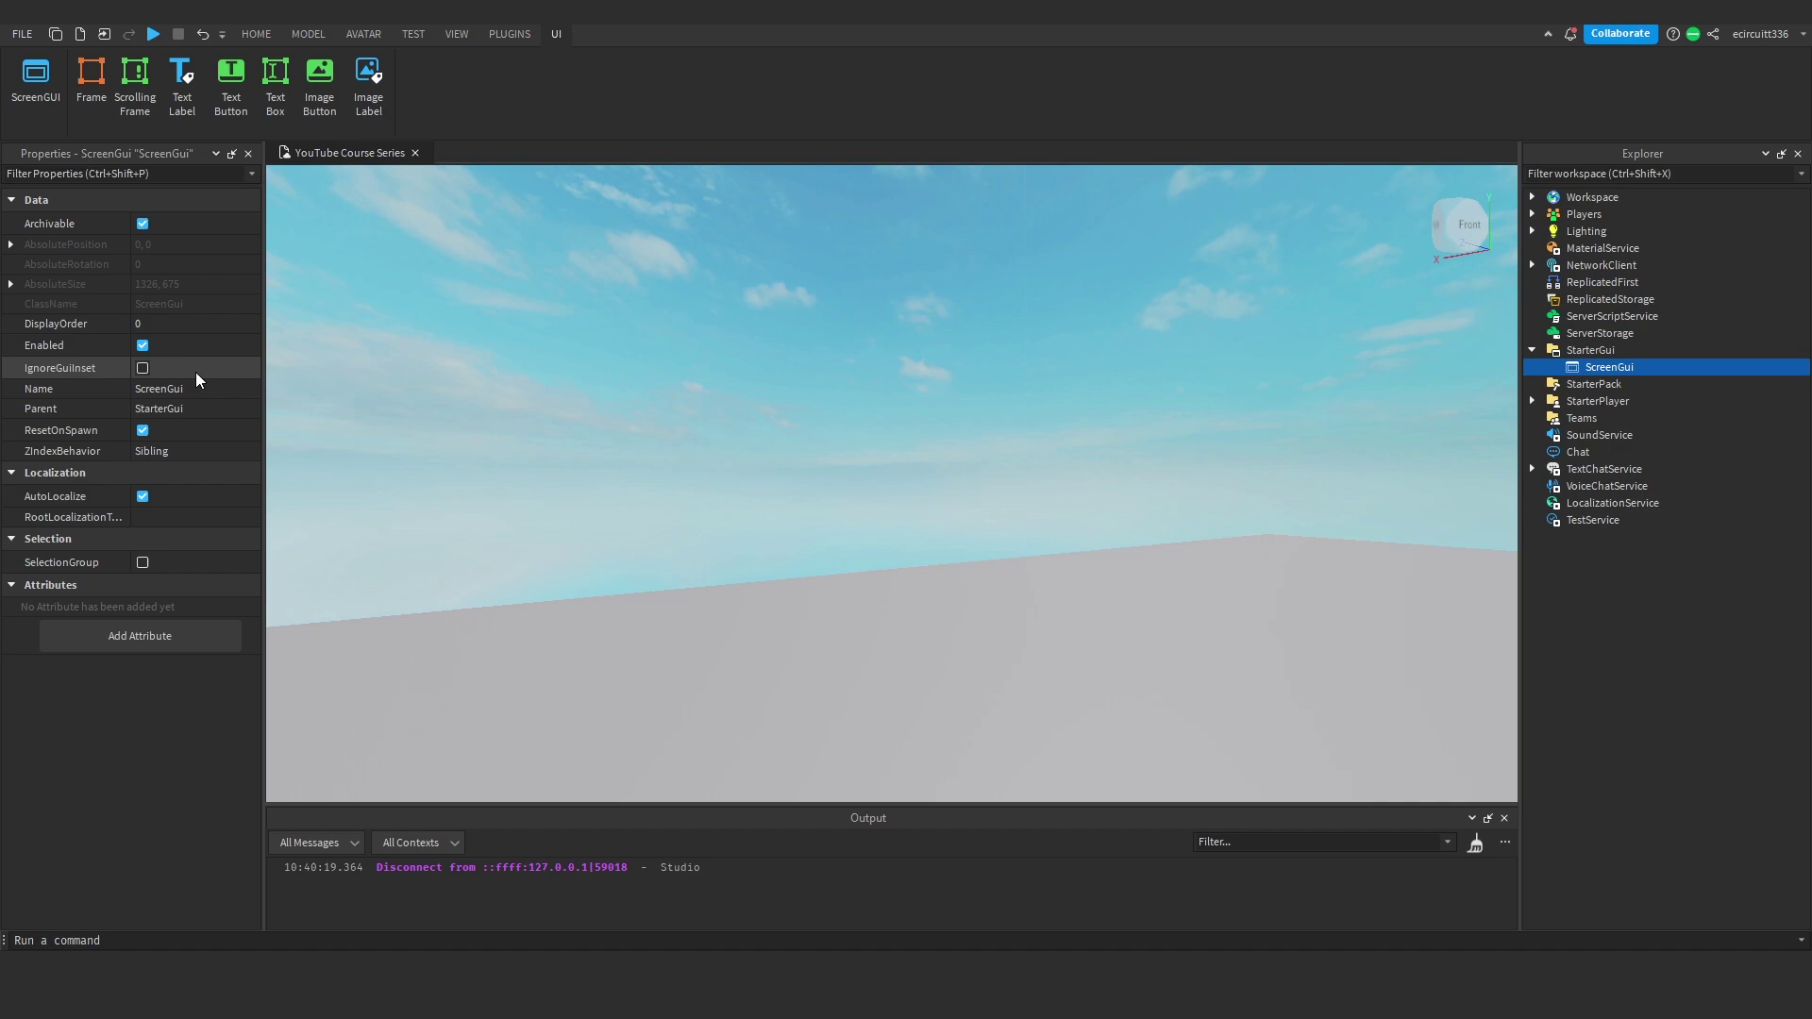
Step: Add a Frame to the ScreenGui and set its Size to {1,0},{1,0}
{"action": "left_click", "coordinate": [1646, 368]}
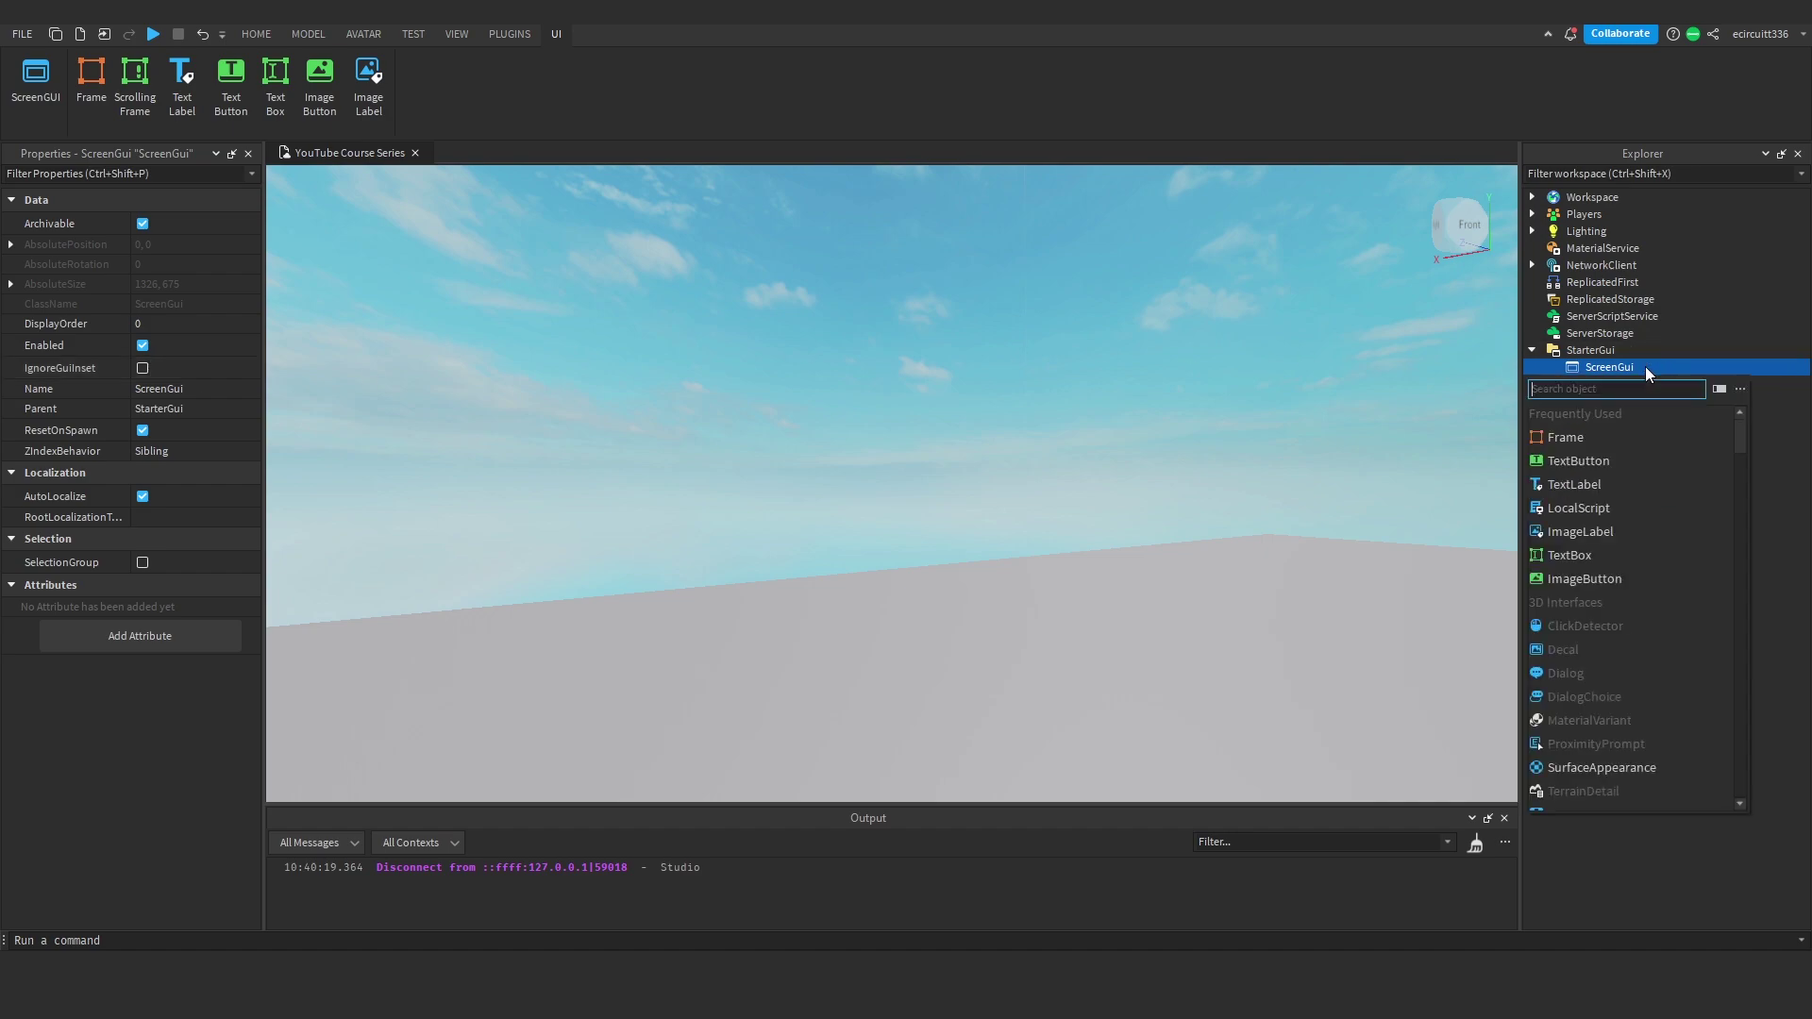
{"action": "left_click", "coordinate": [1600, 432]}
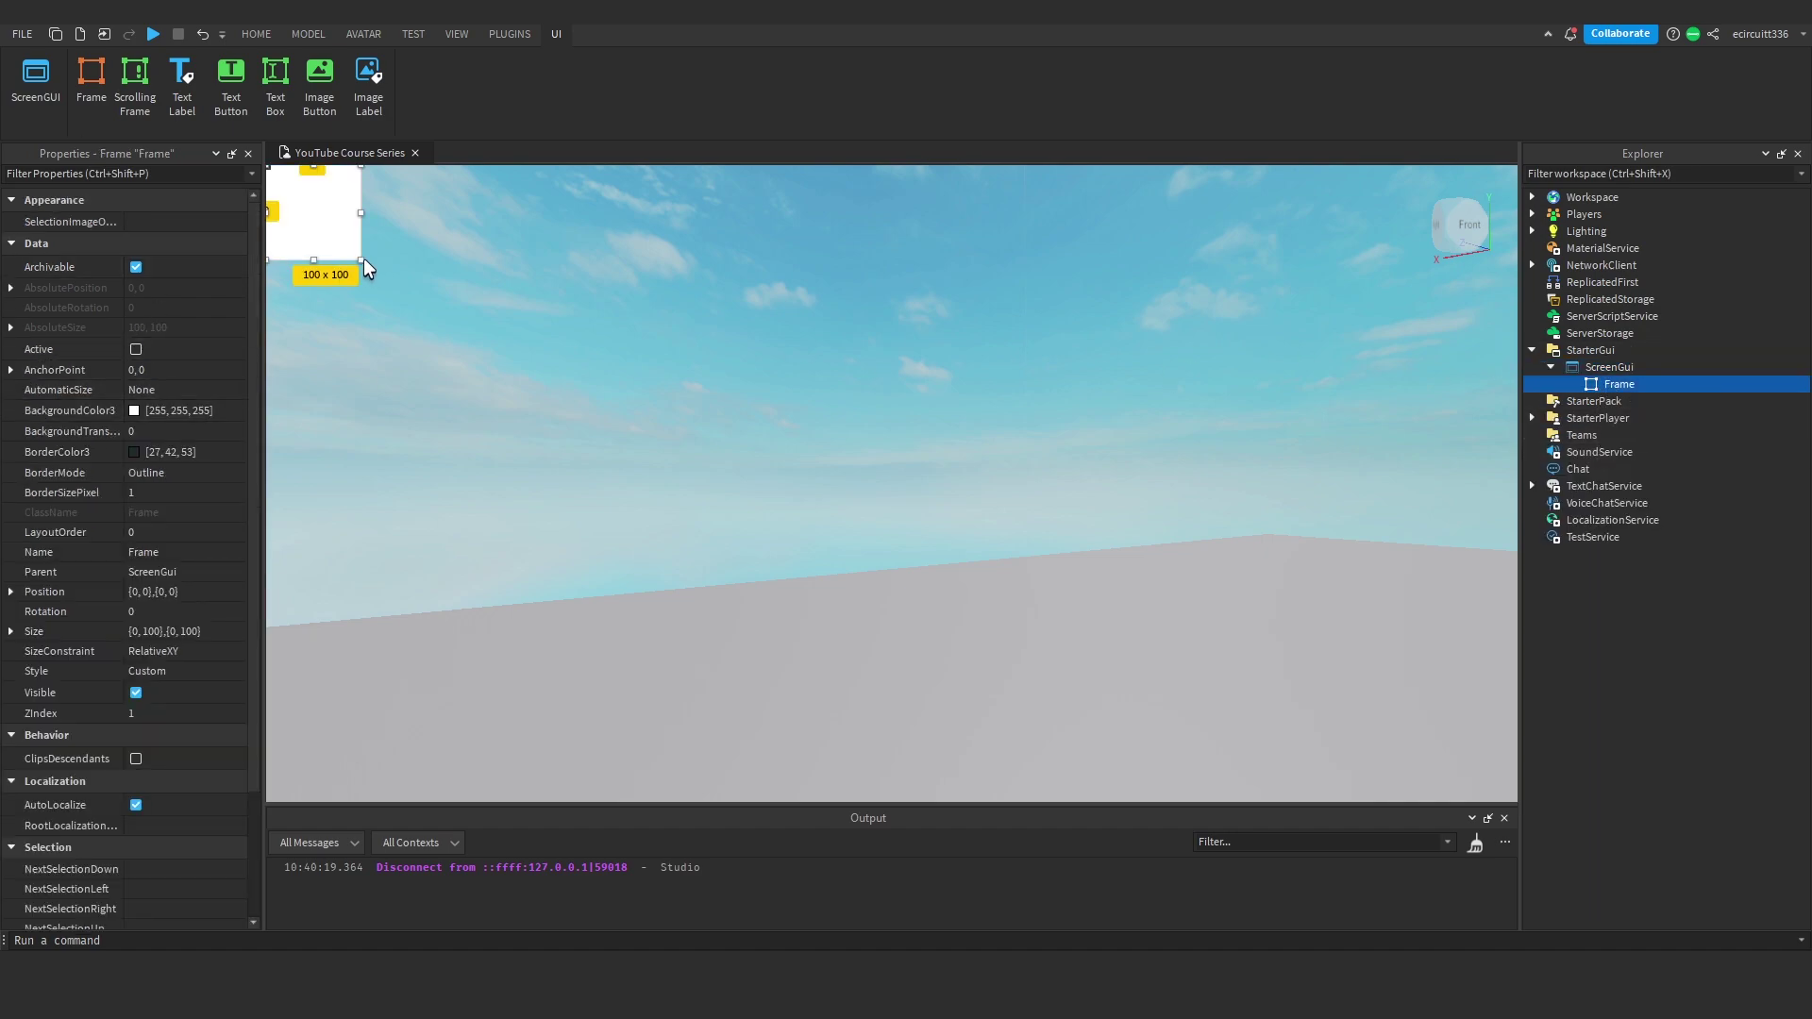
{"action": "left_click", "coordinate": [365, 262]}
{"action": "left_click", "coordinate": [1595, 385]}
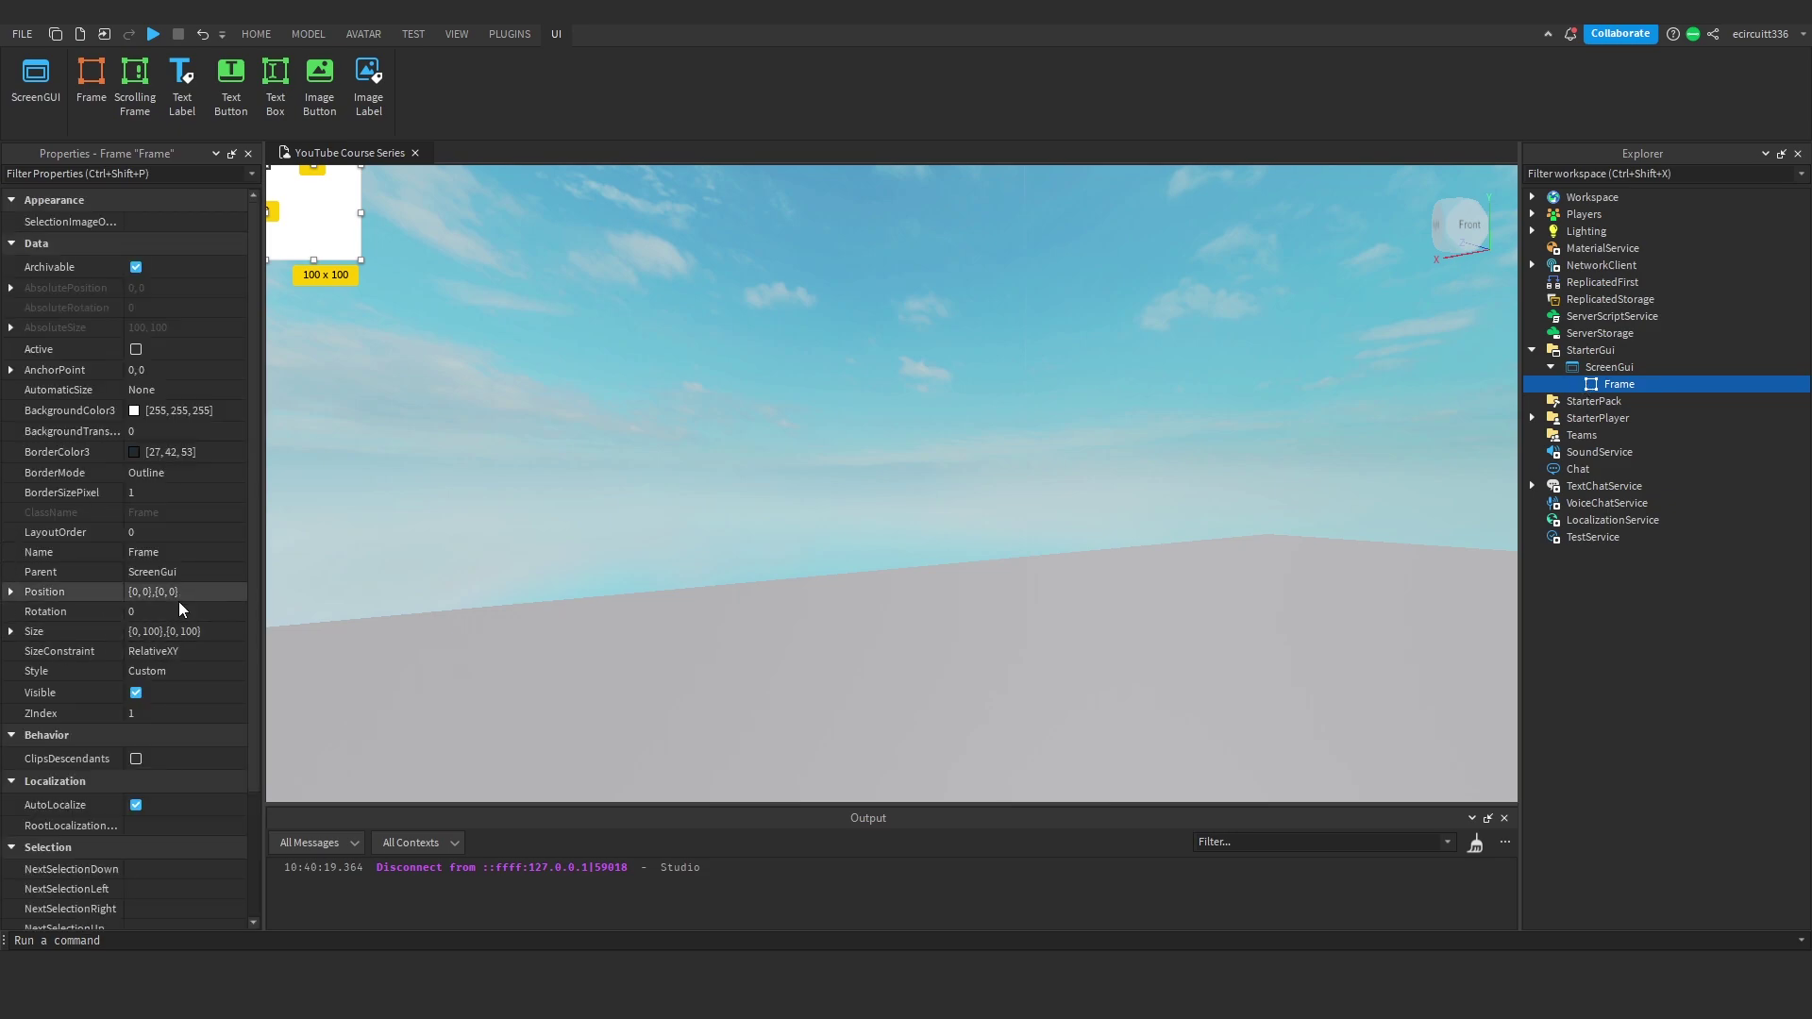
{"action": "left_click", "coordinate": [208, 632]}
{"action": "type", "text": "1,0,1,0"}
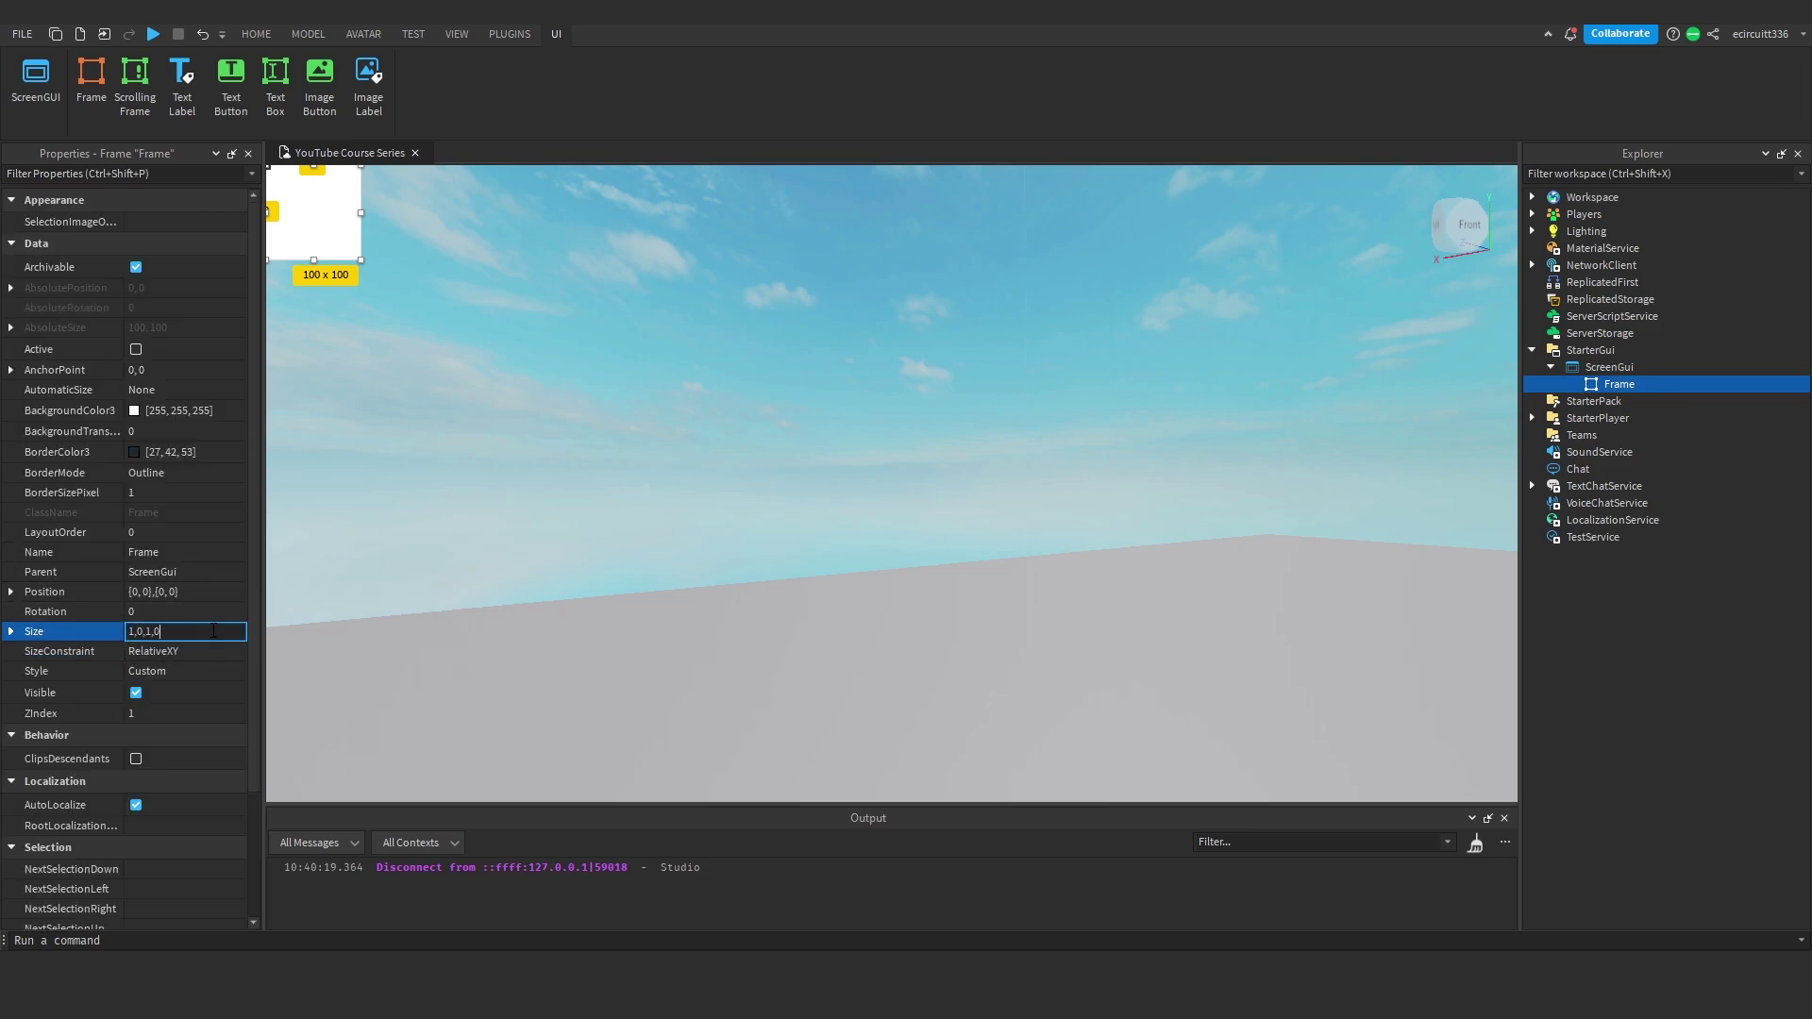
{"action": "key", "text": "Return"}
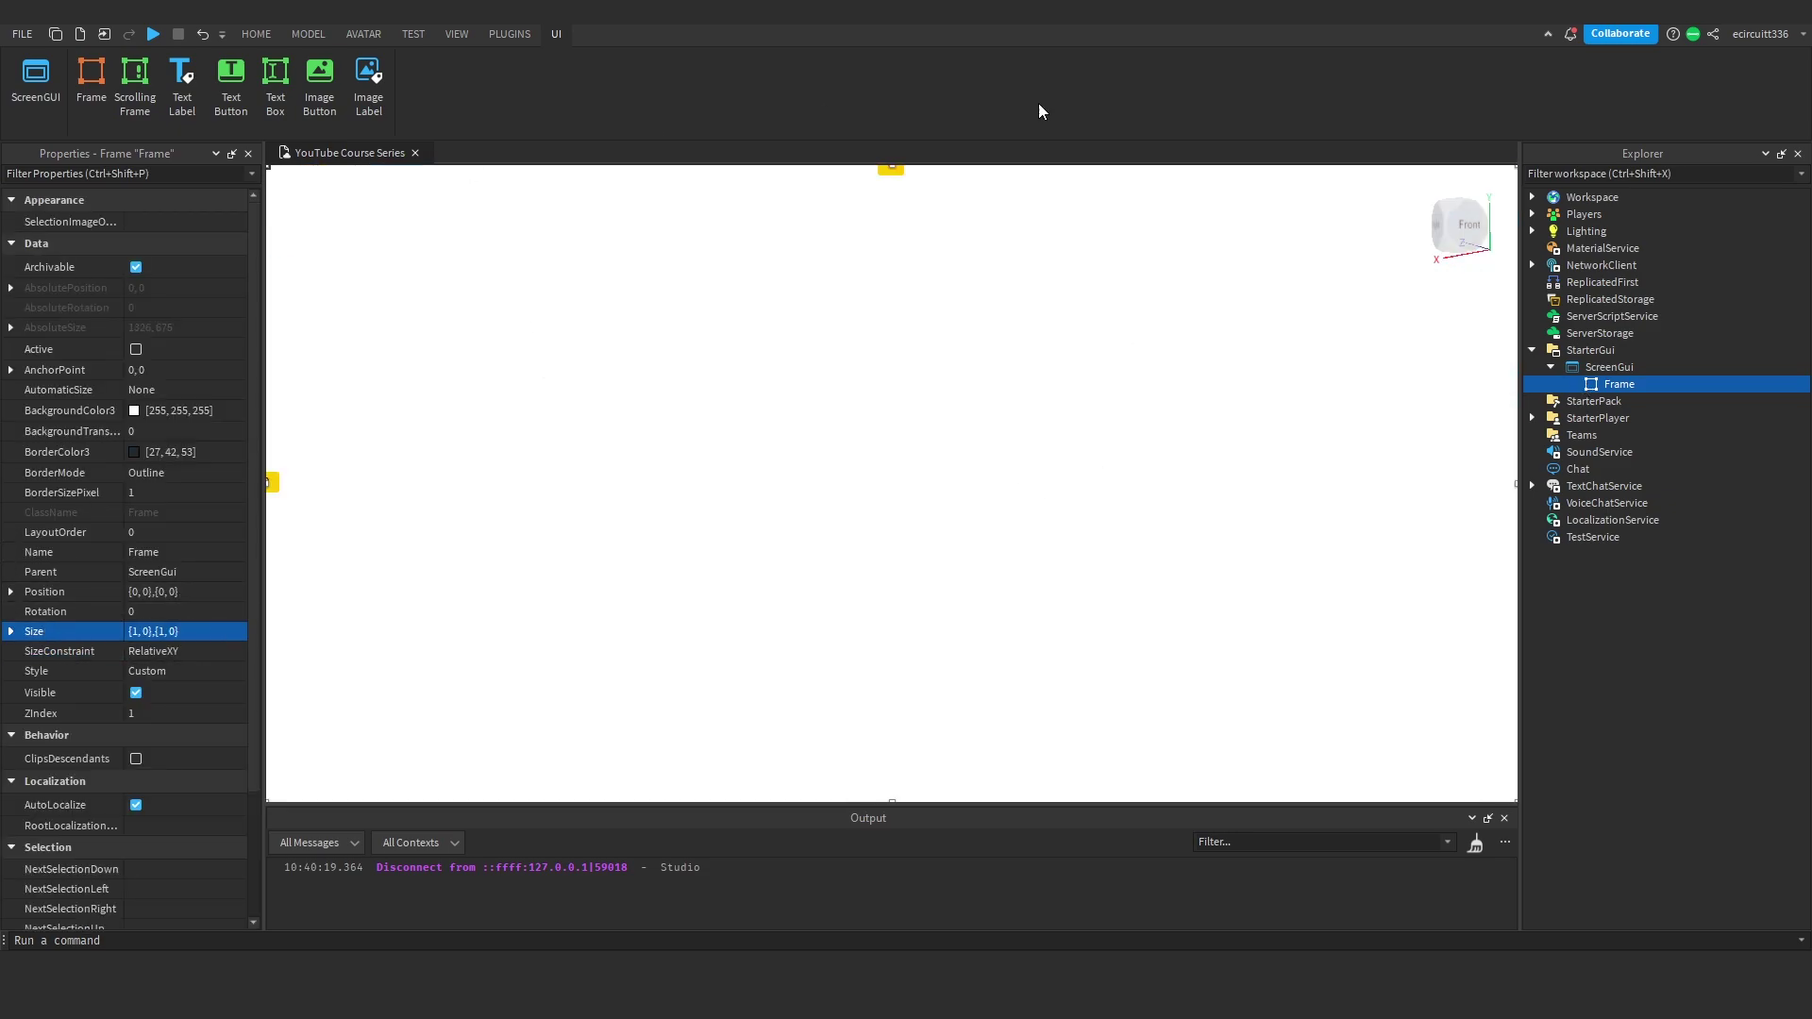
Step: Play-test the full-screen white frame, then stop and reselect the ScreenGui
{"action": "left_click", "coordinate": [420, 40]}
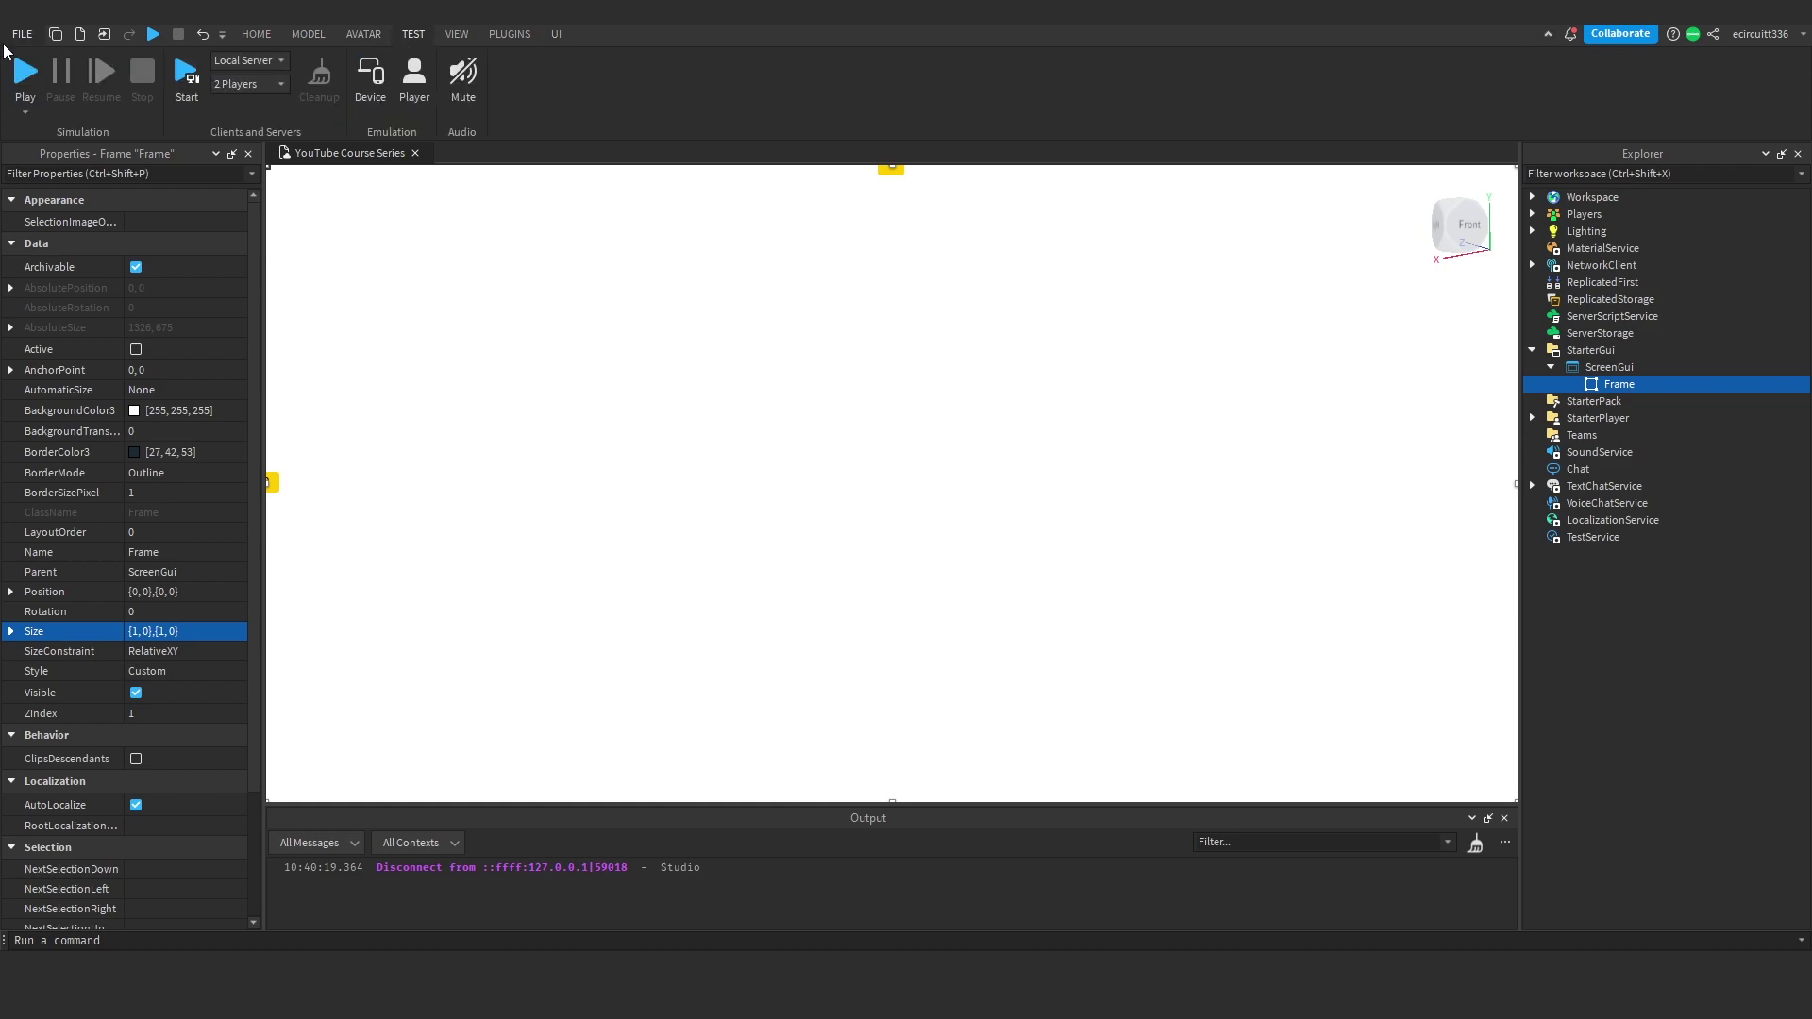
{"action": "left_click", "coordinate": [24, 72]}
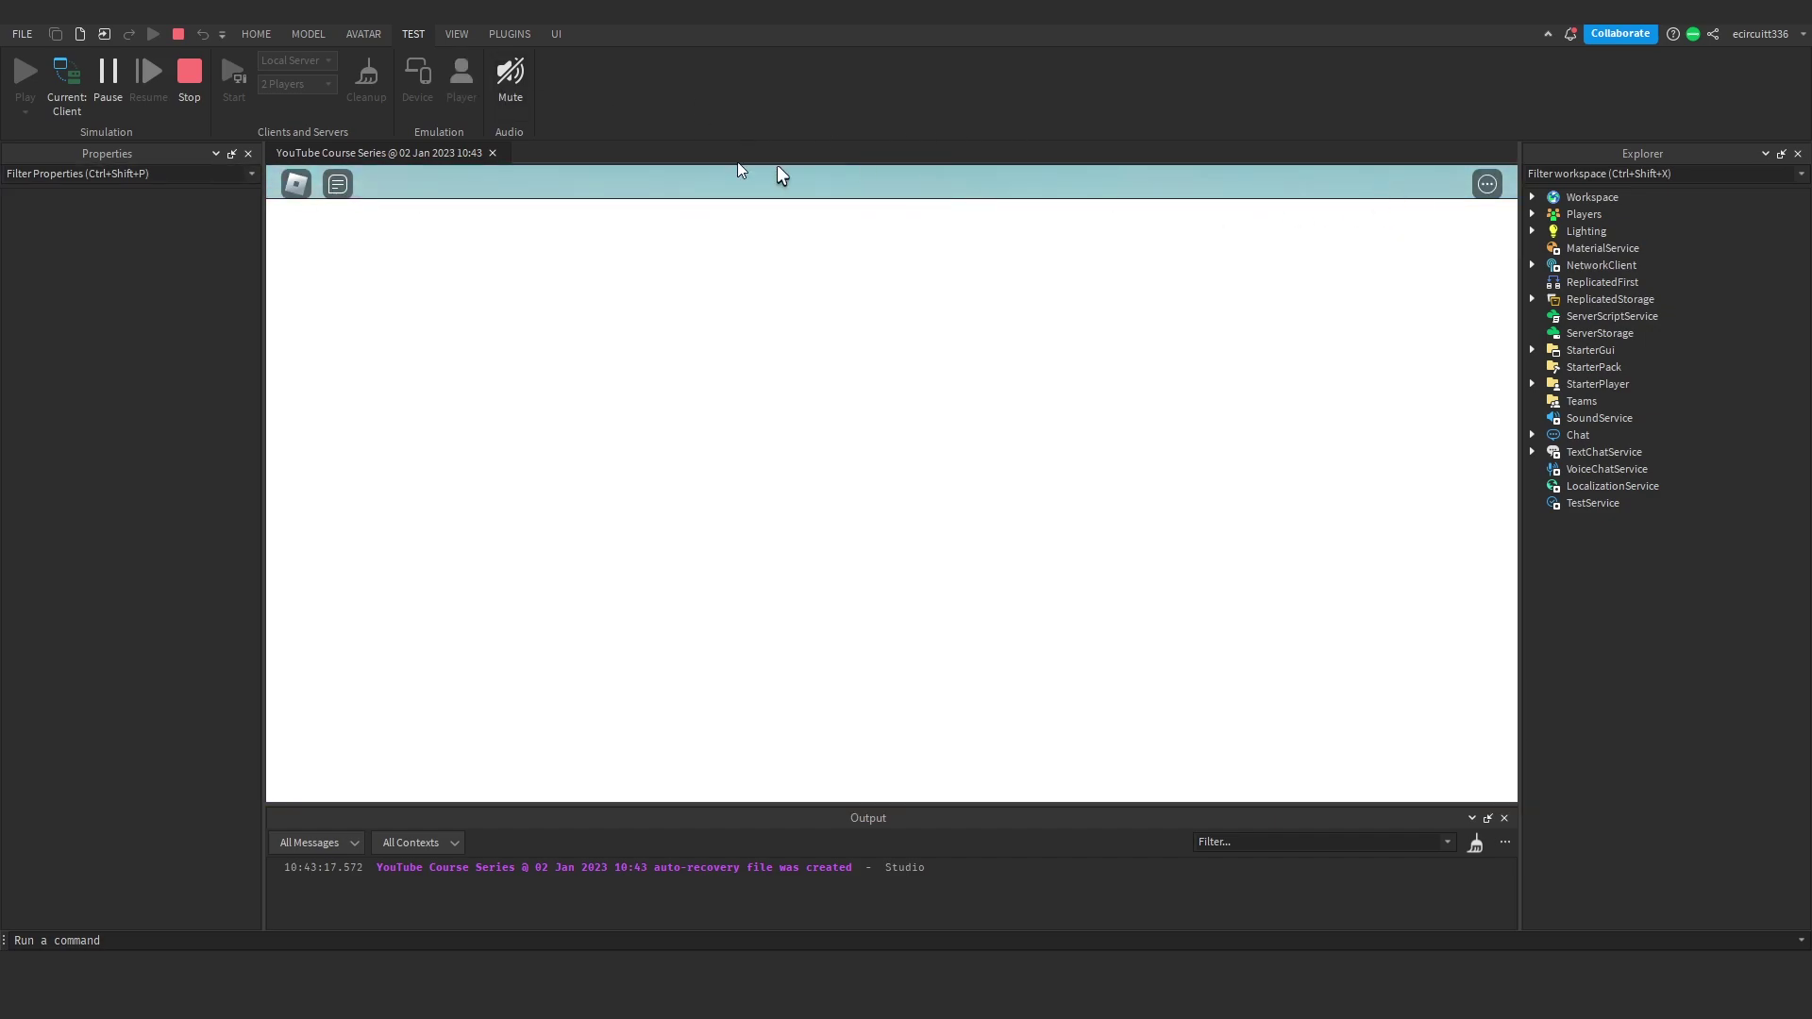
{"action": "left_click", "coordinate": [189, 76]}
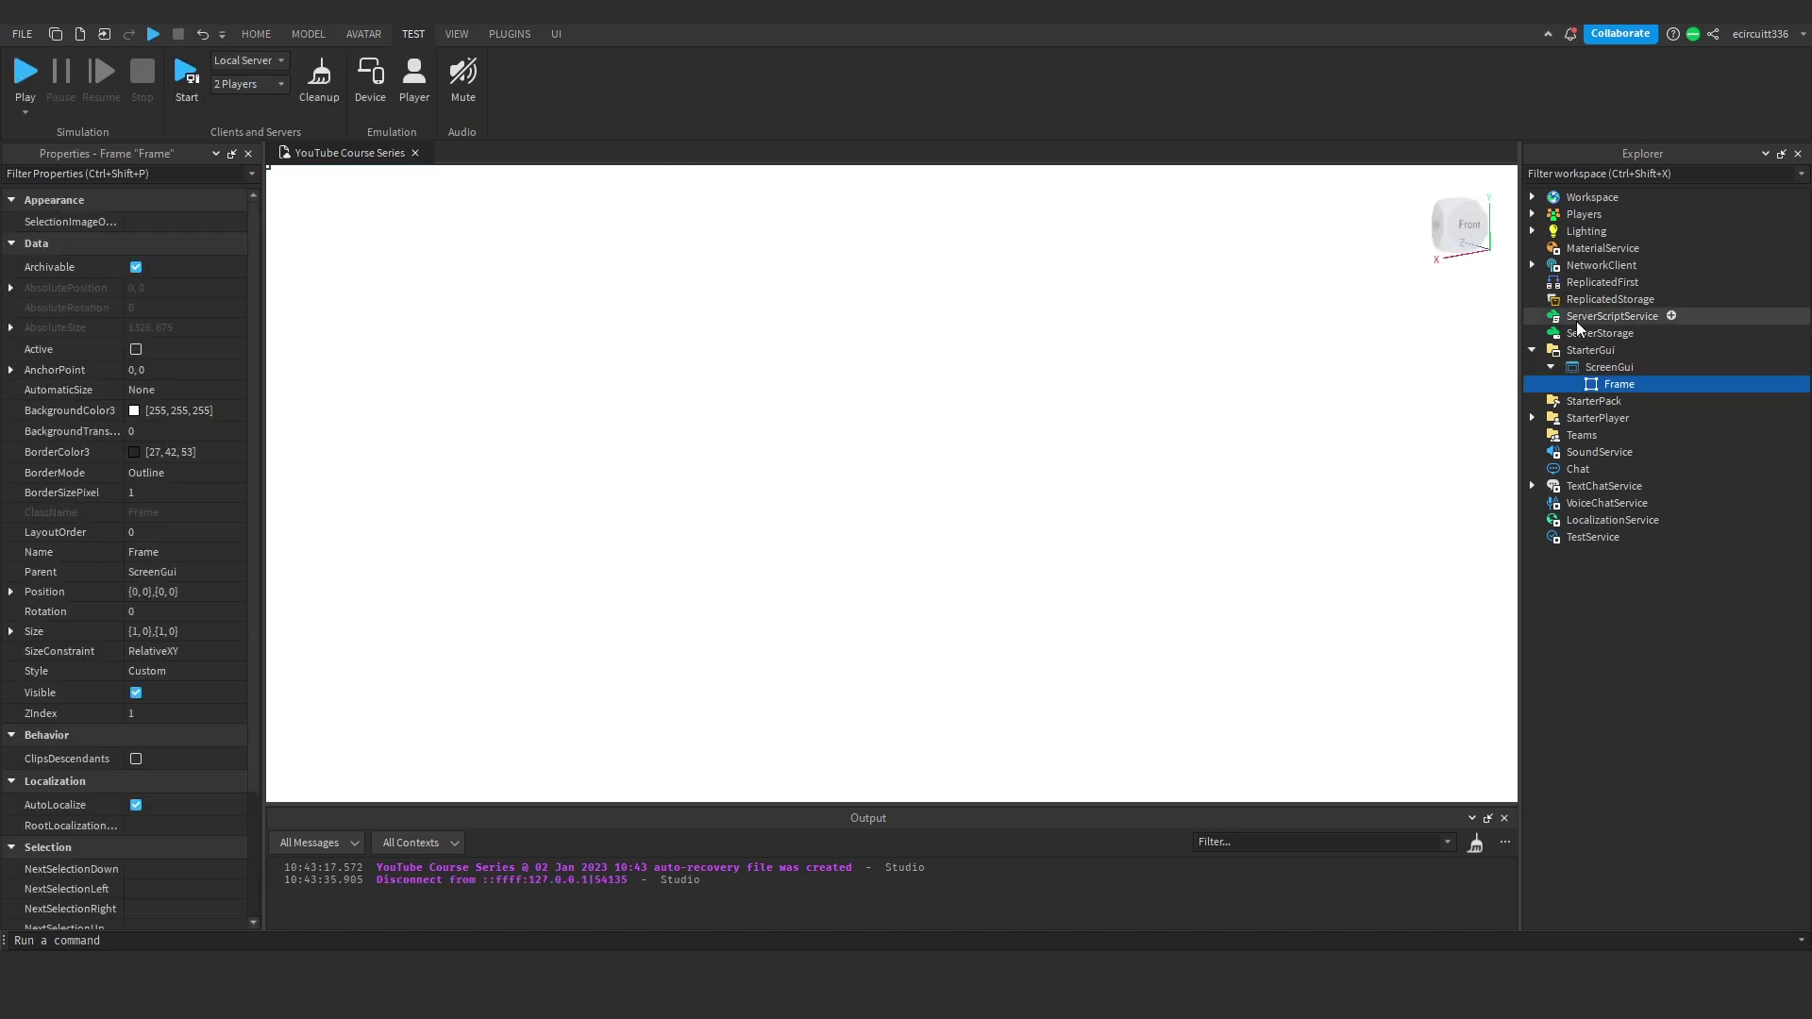
{"action": "left_click", "coordinate": [1621, 370]}
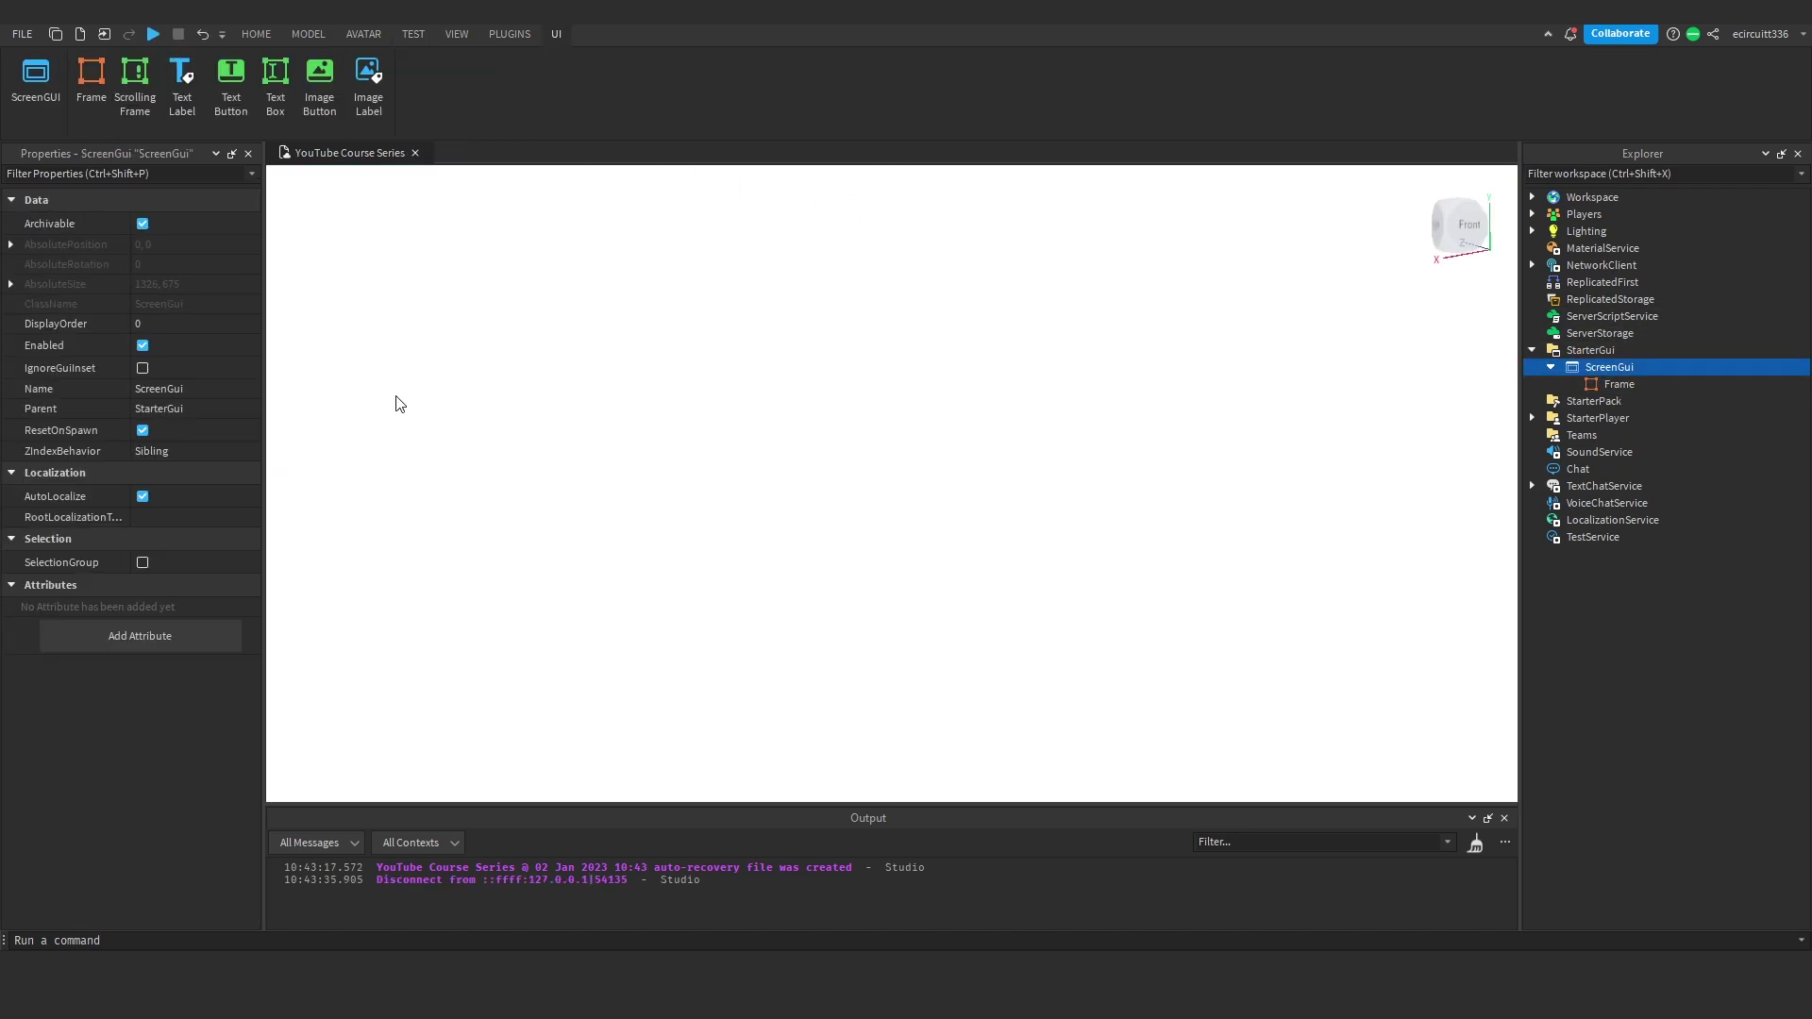
Step: Turn on IgnoreGuiInset, play-test with F5, then select the white Frame
{"action": "left_click", "coordinate": [146, 368]}
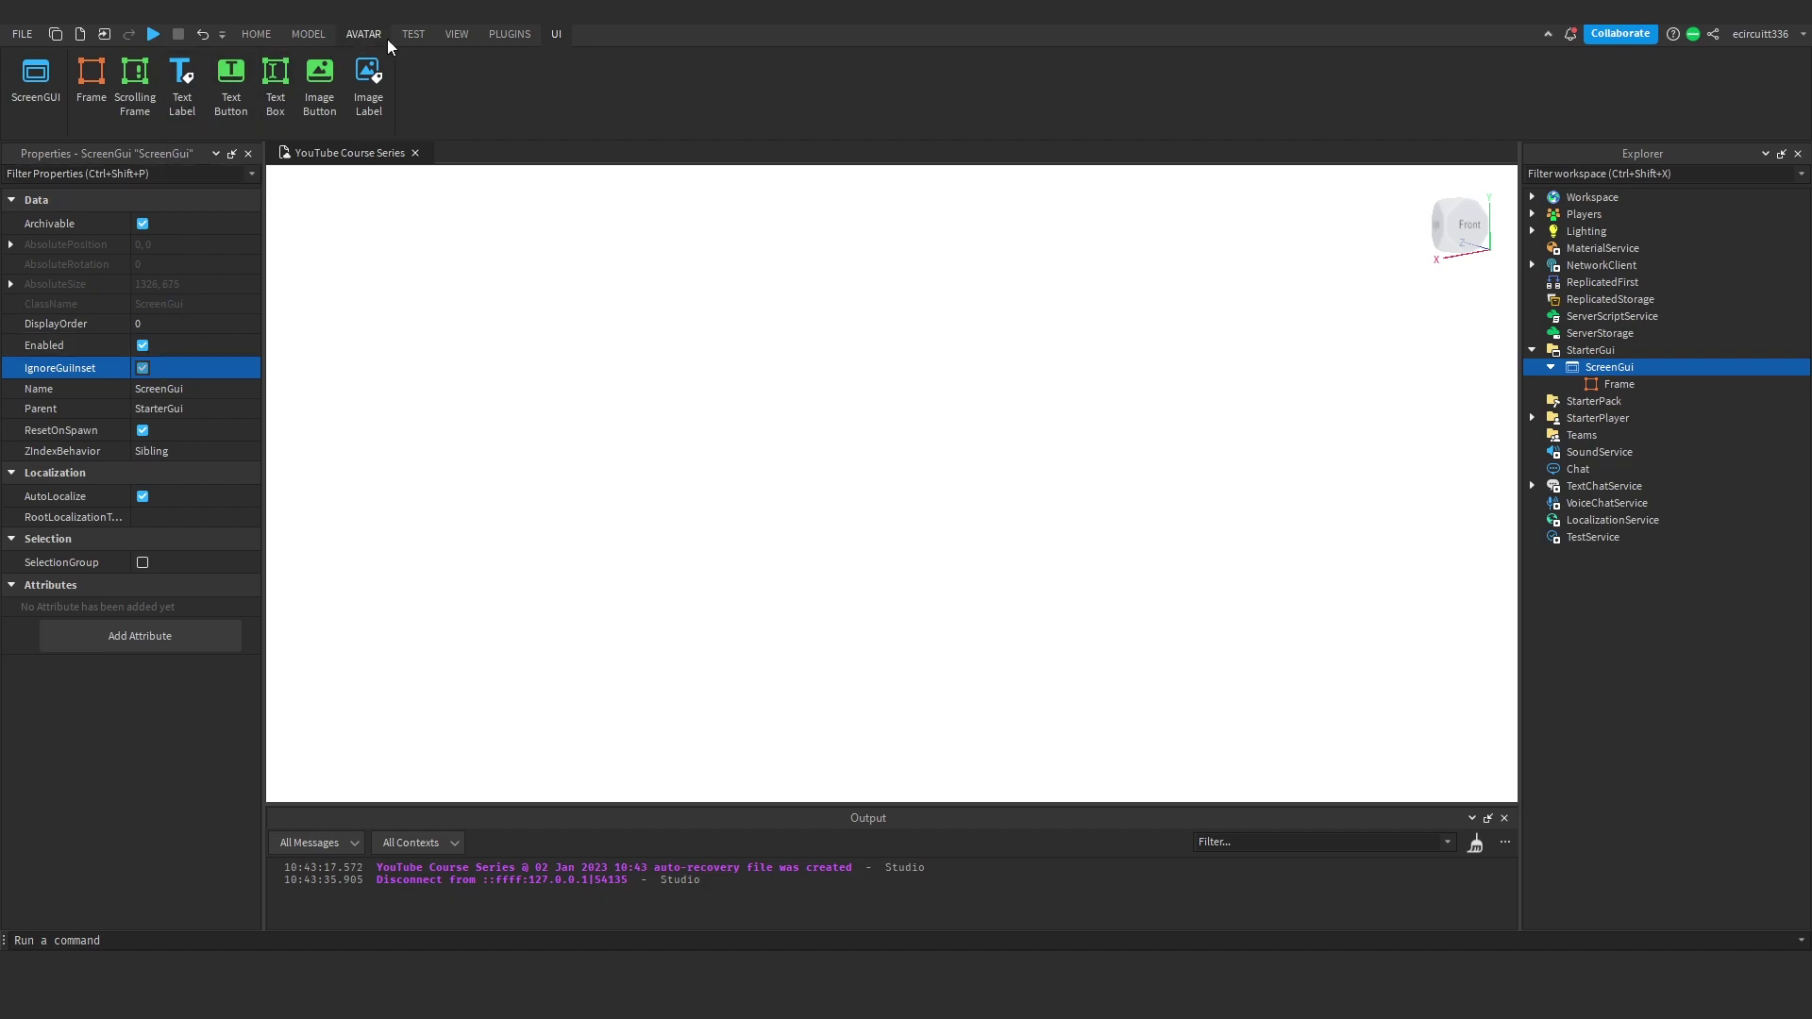
{"action": "left_click", "coordinate": [413, 34]}
{"action": "key", "text": "F5"}
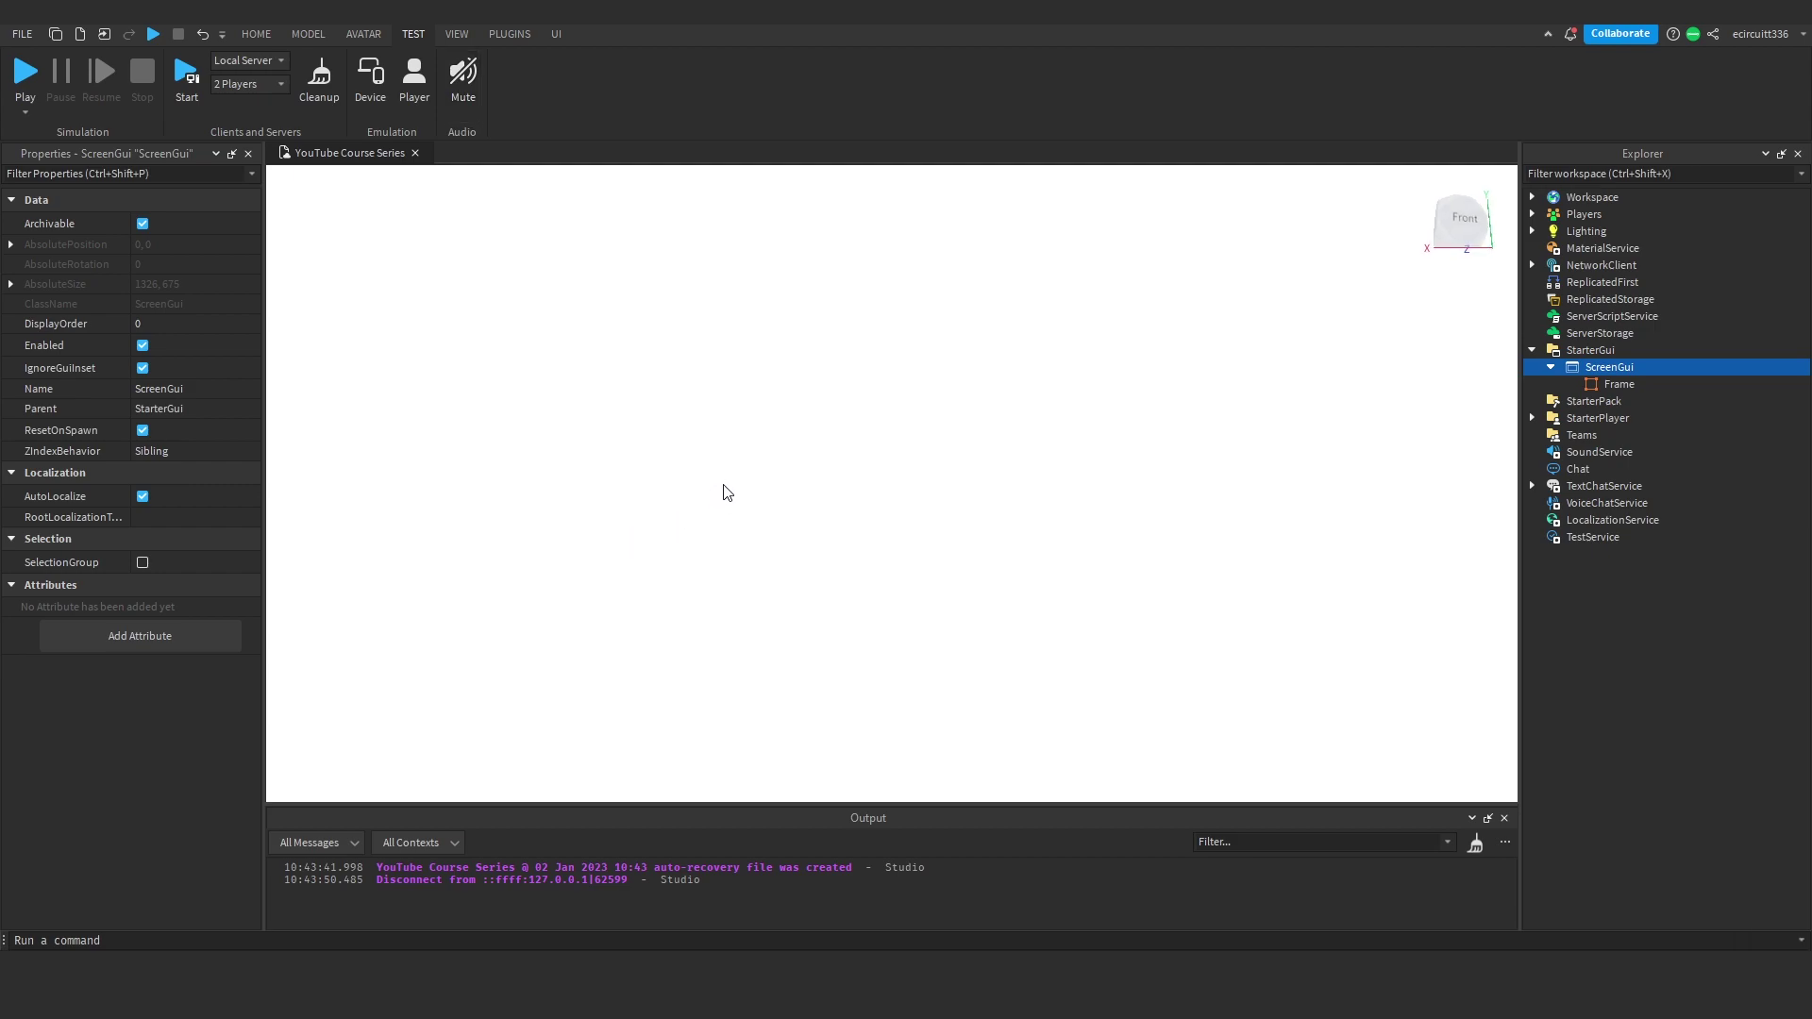
{"action": "left_click", "coordinate": [1588, 387]}
Step: Delete the white Frame and name the empty ScreenGui 'ExampleGUI'
{"action": "key", "text": "Delete"}
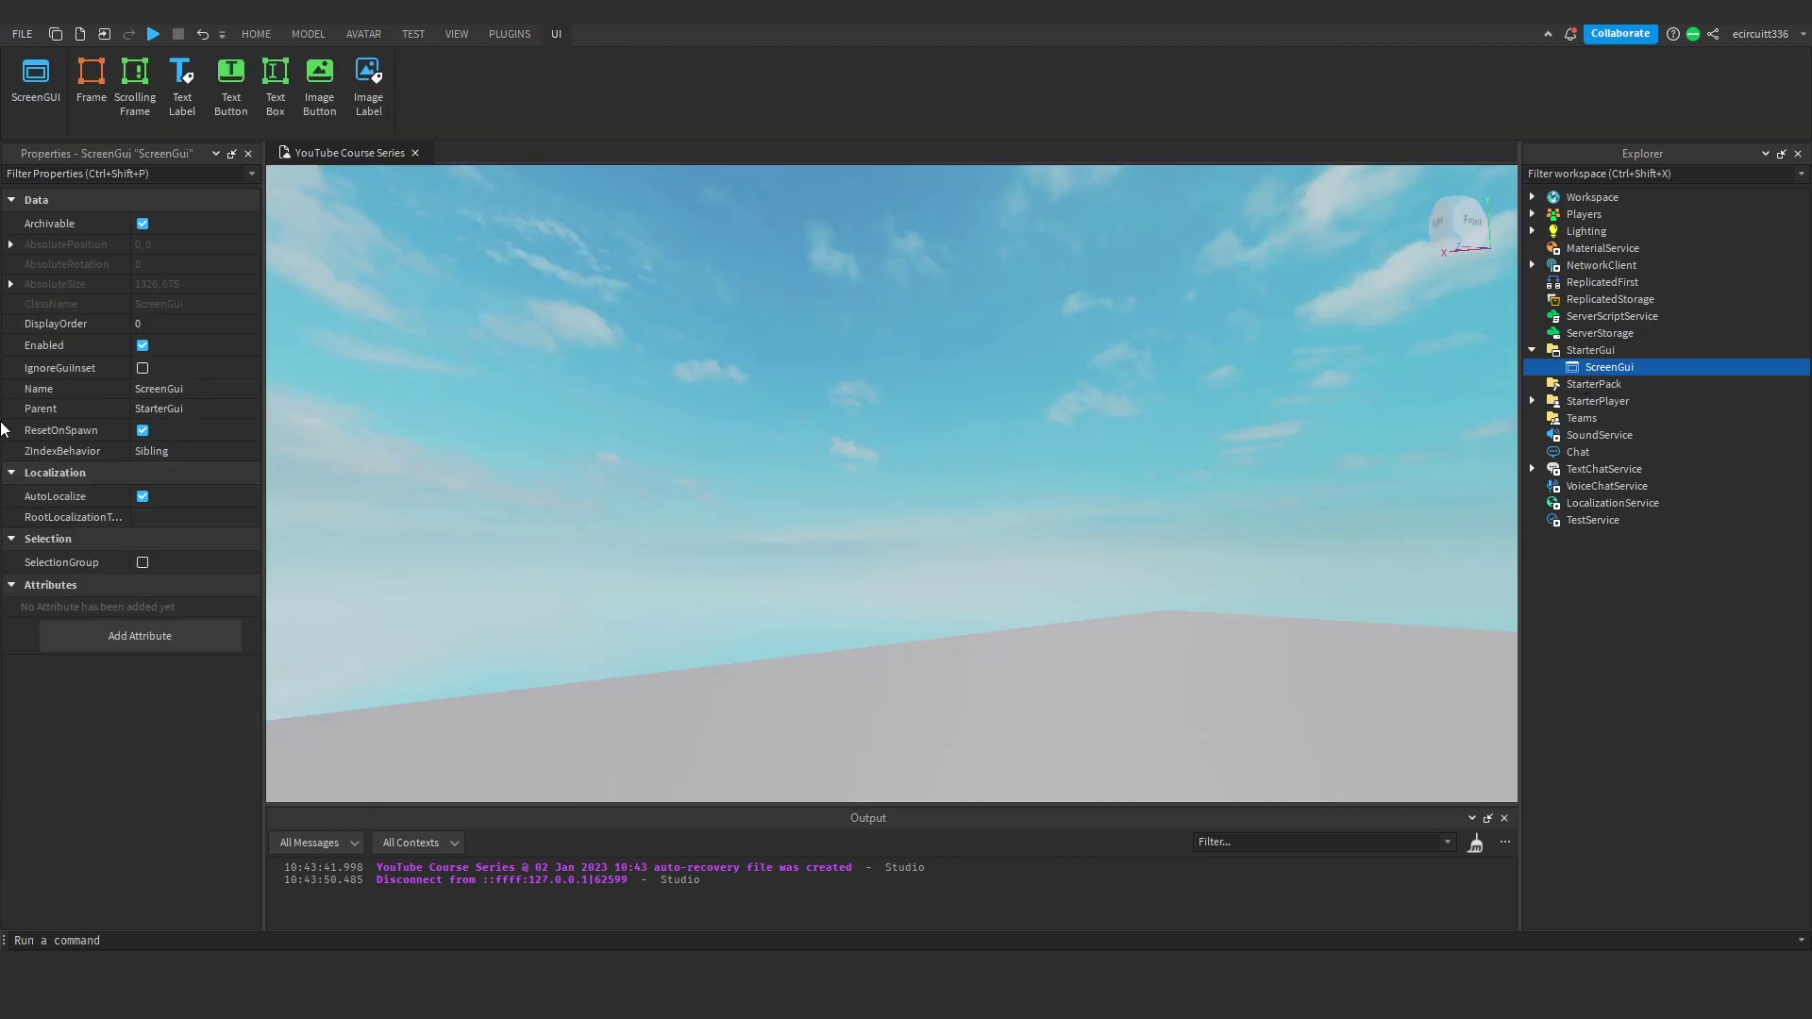
{"action": "left_click", "coordinate": [1599, 351]}
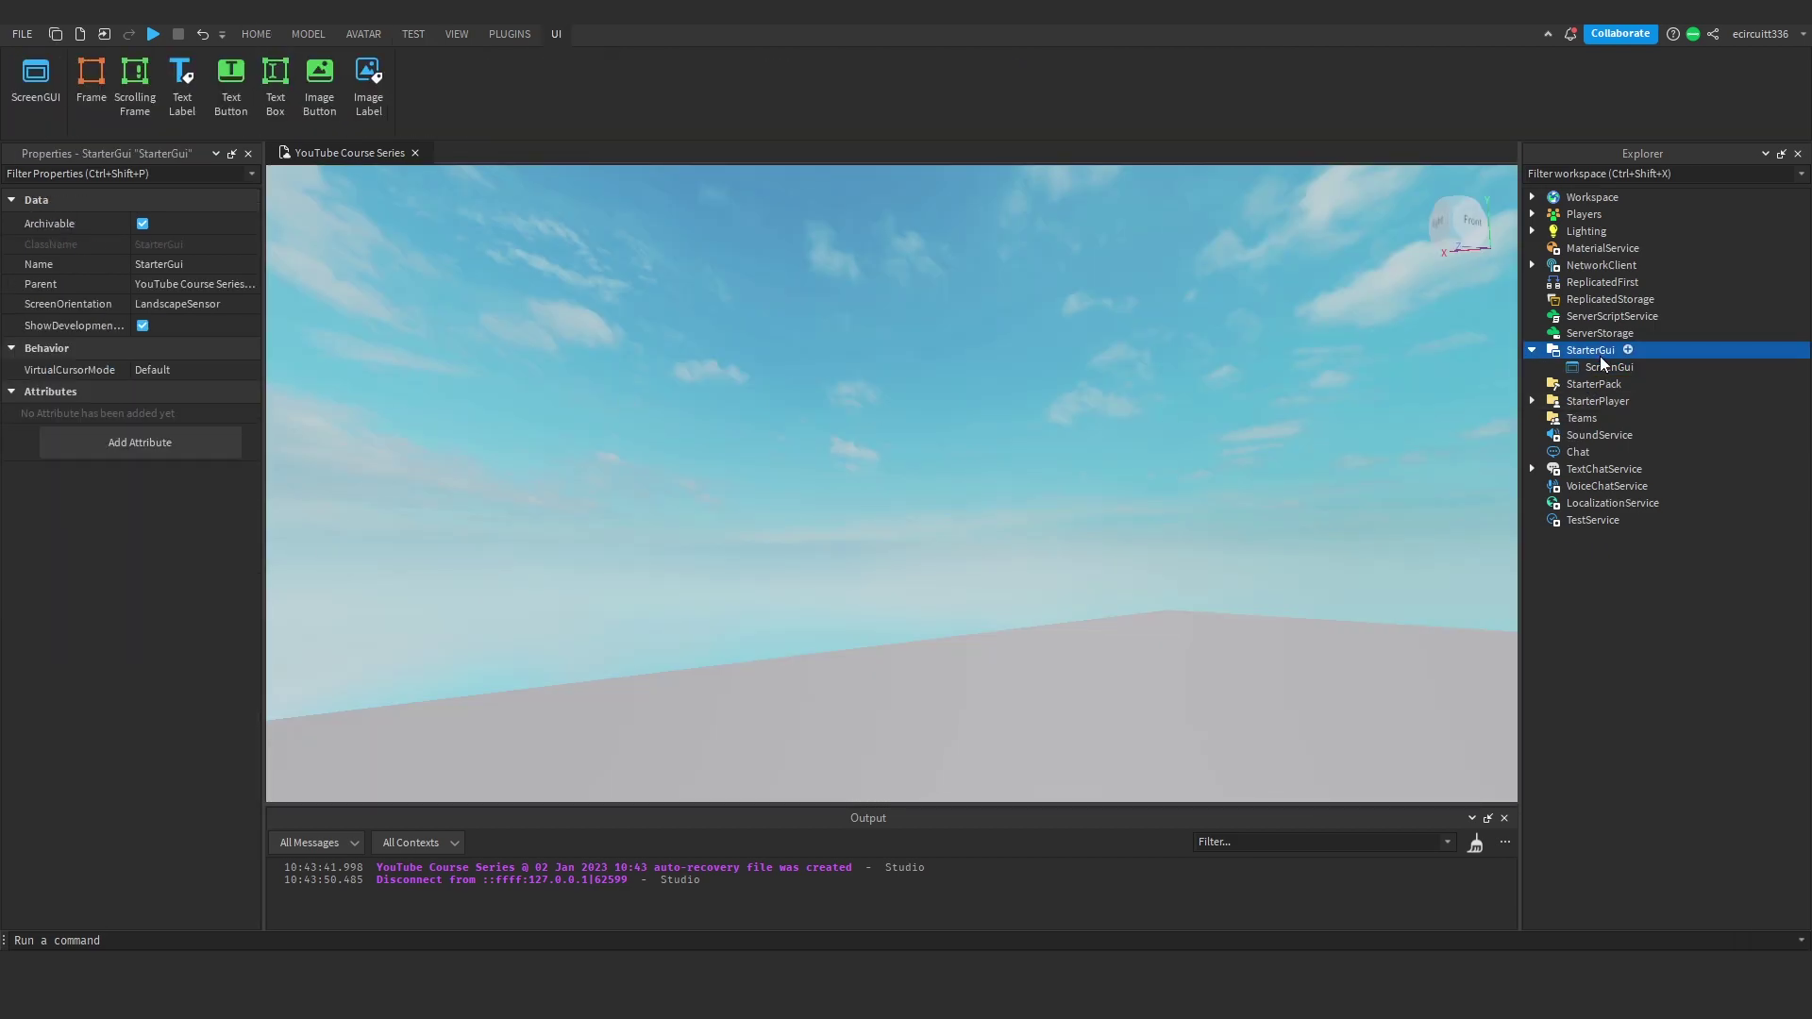
{"action": "left_click", "coordinate": [1607, 367]}
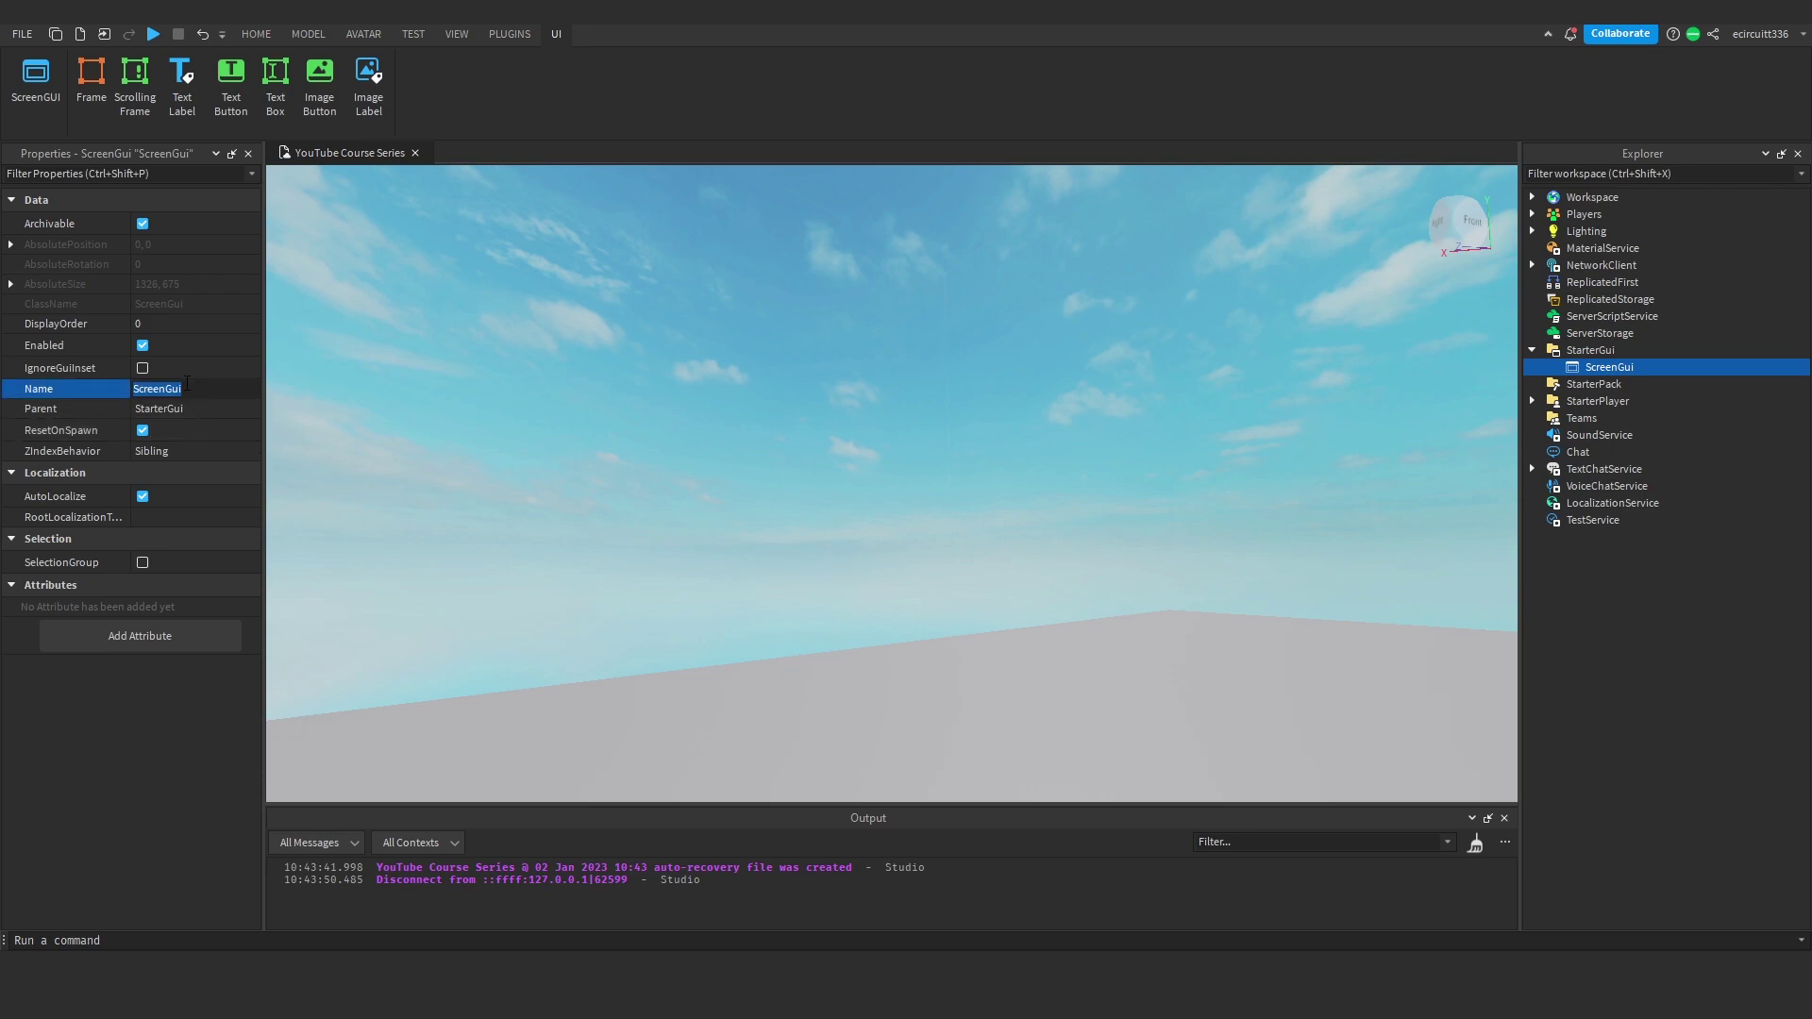
{"action": "type", "text": "ExampleGUI"}
{"action": "key", "text": "Return"}
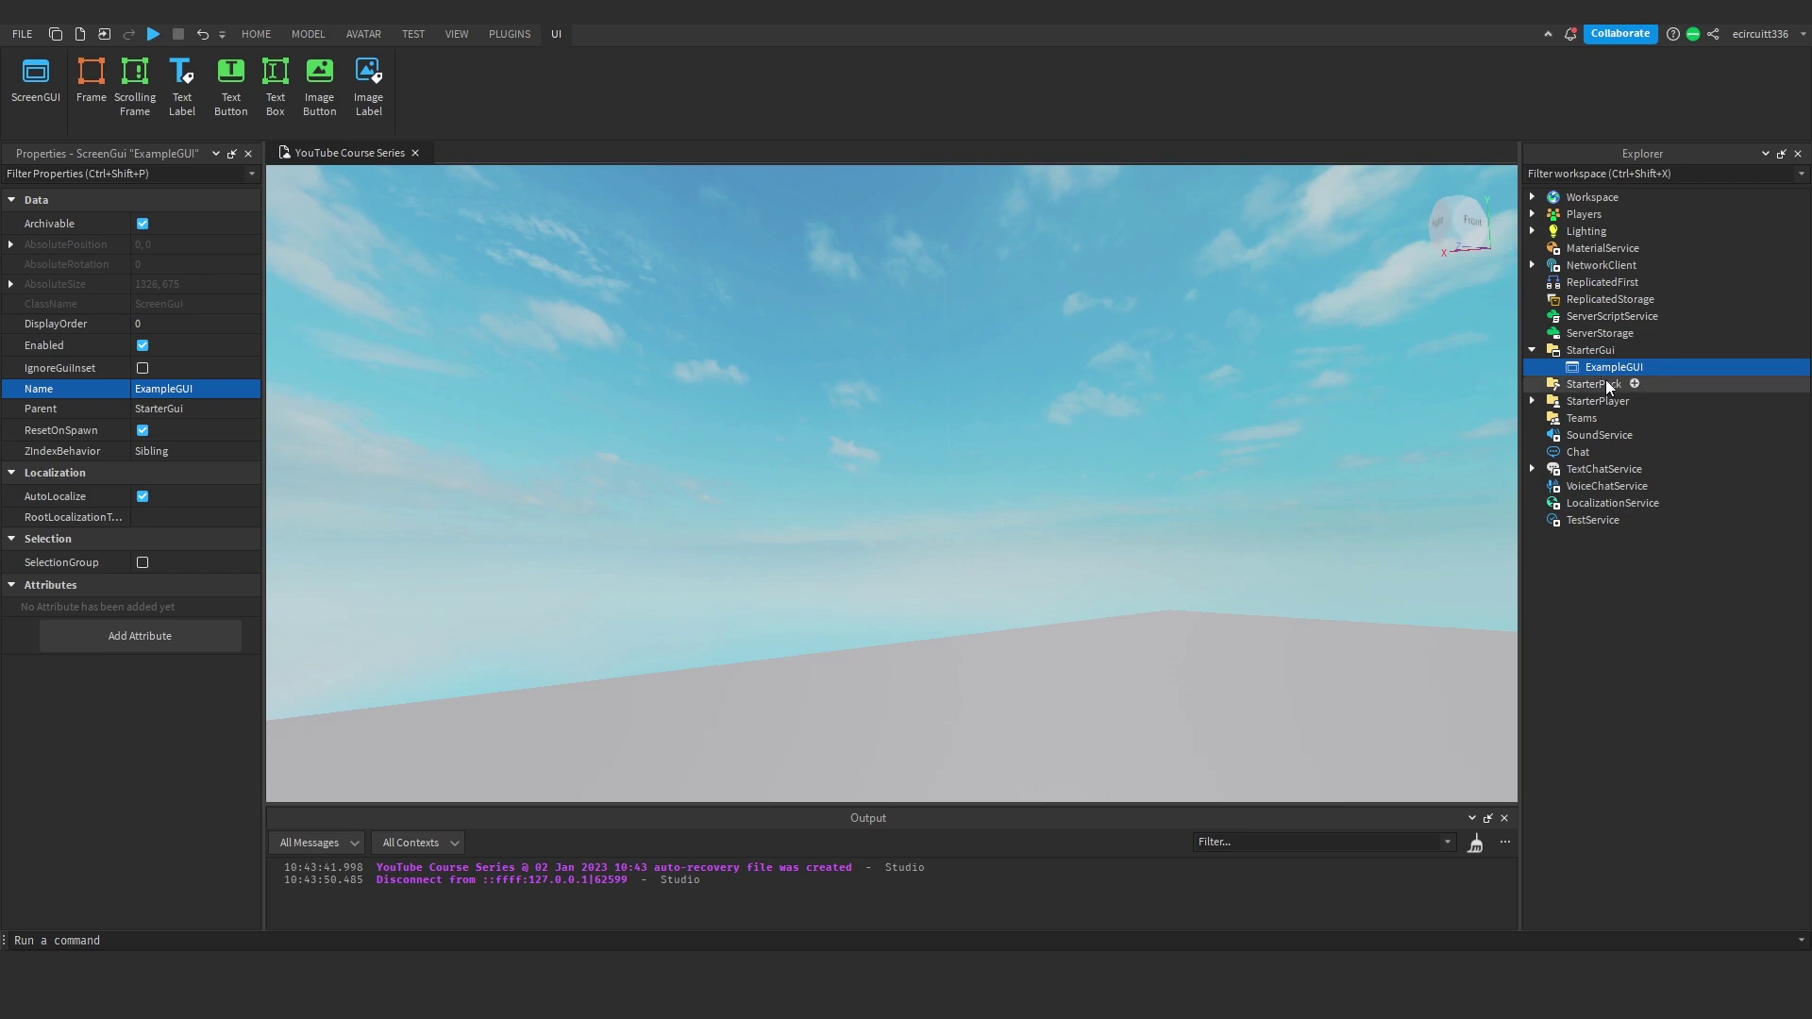
{"action": "left_click", "coordinate": [167, 412]}
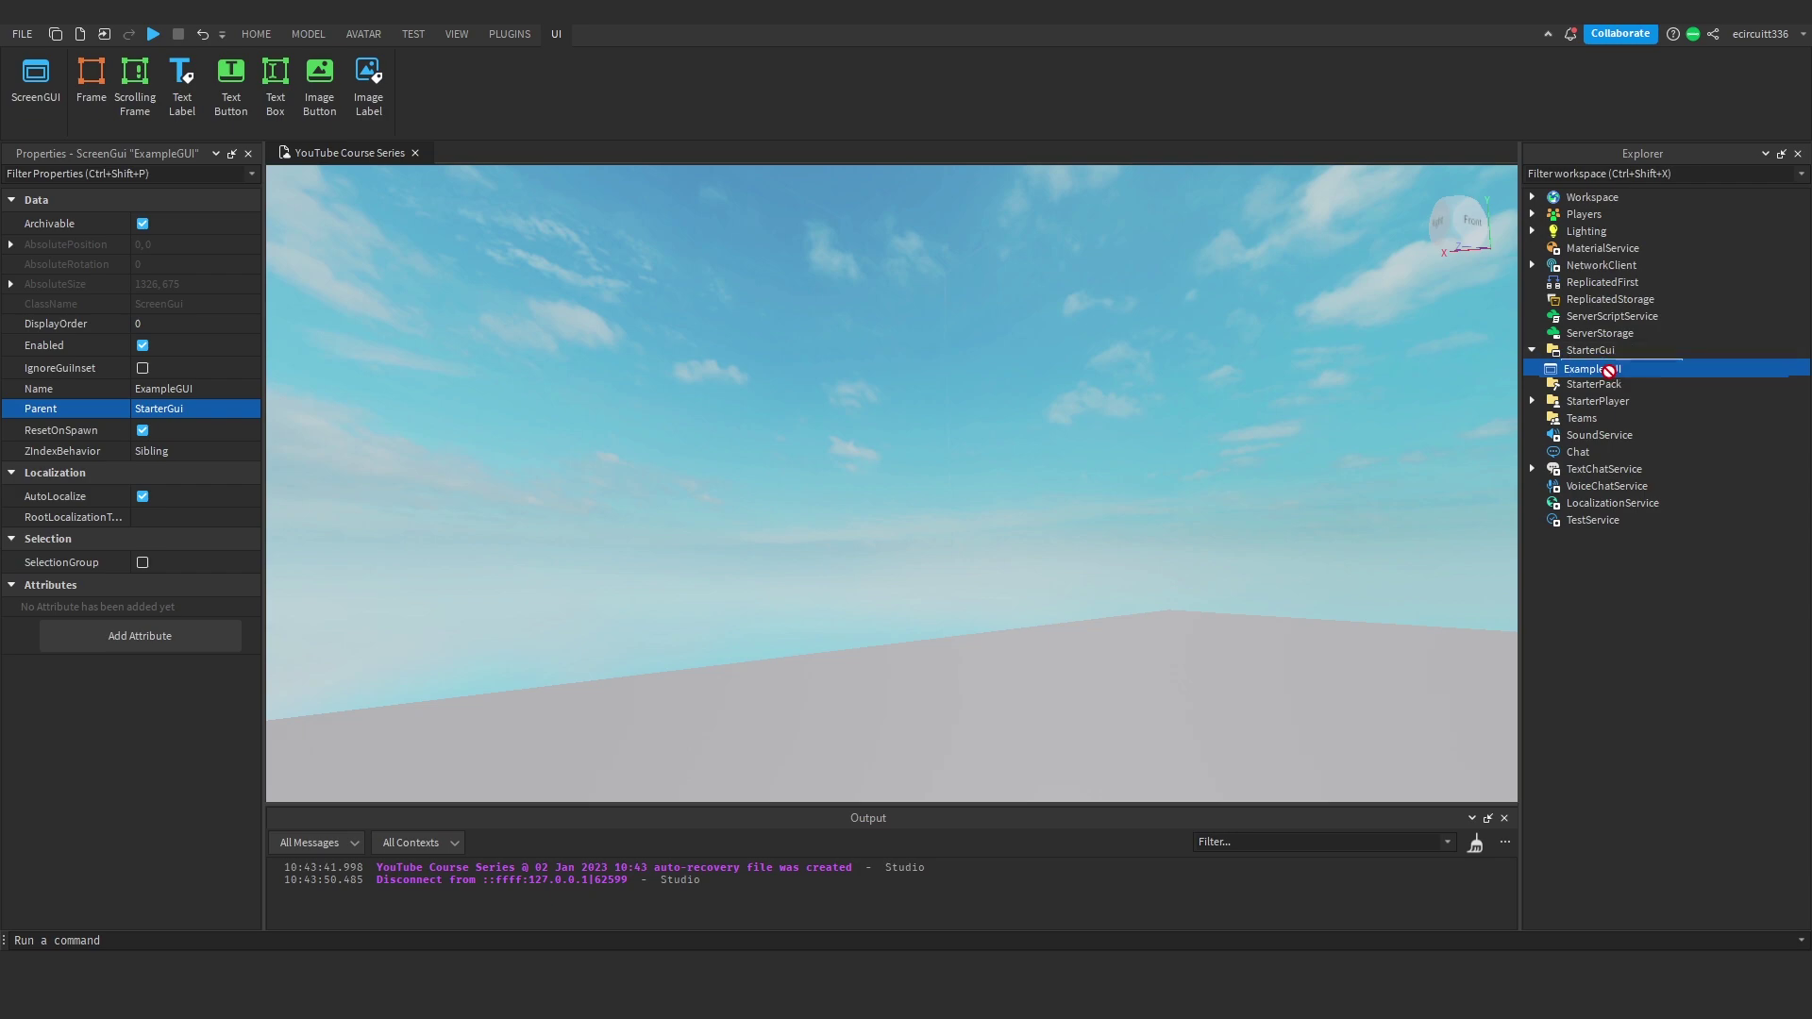
Step: Move ExampleGUI briefly into ServerStorage, then back under StarterGui so its Parent reads StarterGui
{"action": "left_click_drag", "start_coordinate": [1612, 372], "coordinate": [1603, 337]}
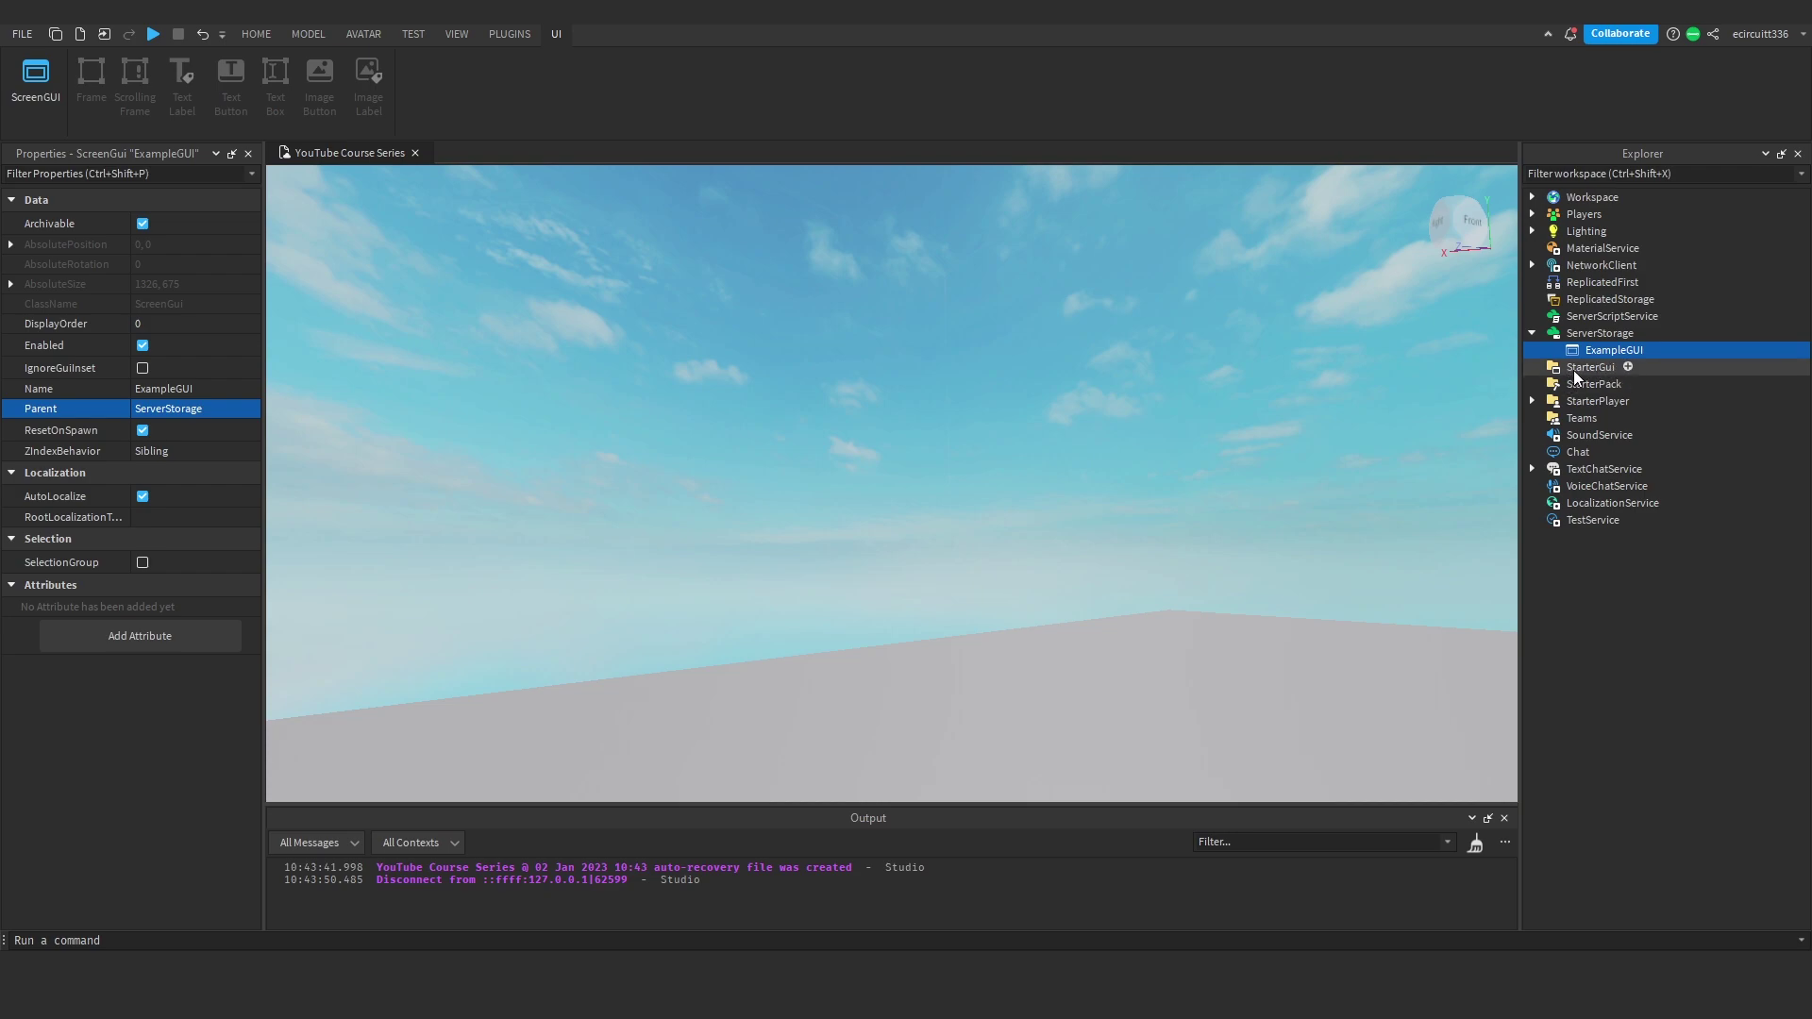
{"action": "left_click", "coordinate": [1599, 333]}
{"action": "left_click", "coordinate": [1616, 351]}
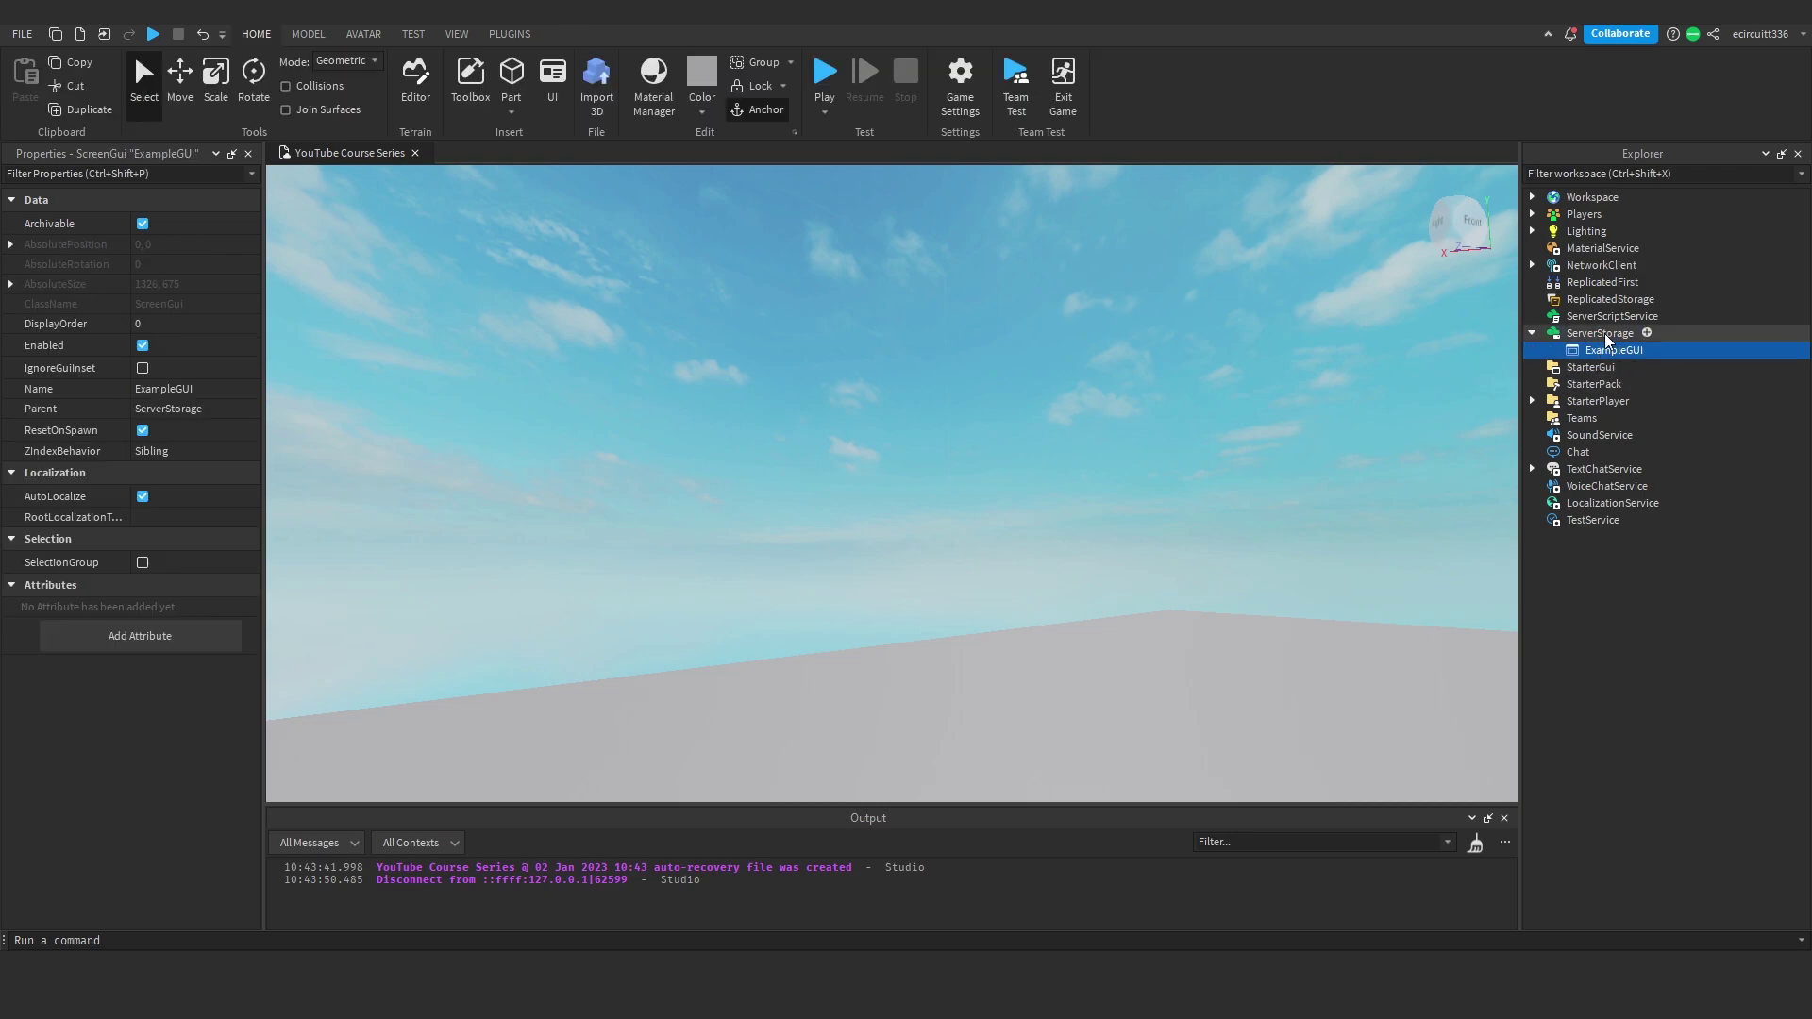
{"action": "left_click", "coordinate": [1599, 333]}
{"action": "left_click_drag", "start_coordinate": [1614, 351], "coordinate": [1593, 367]}
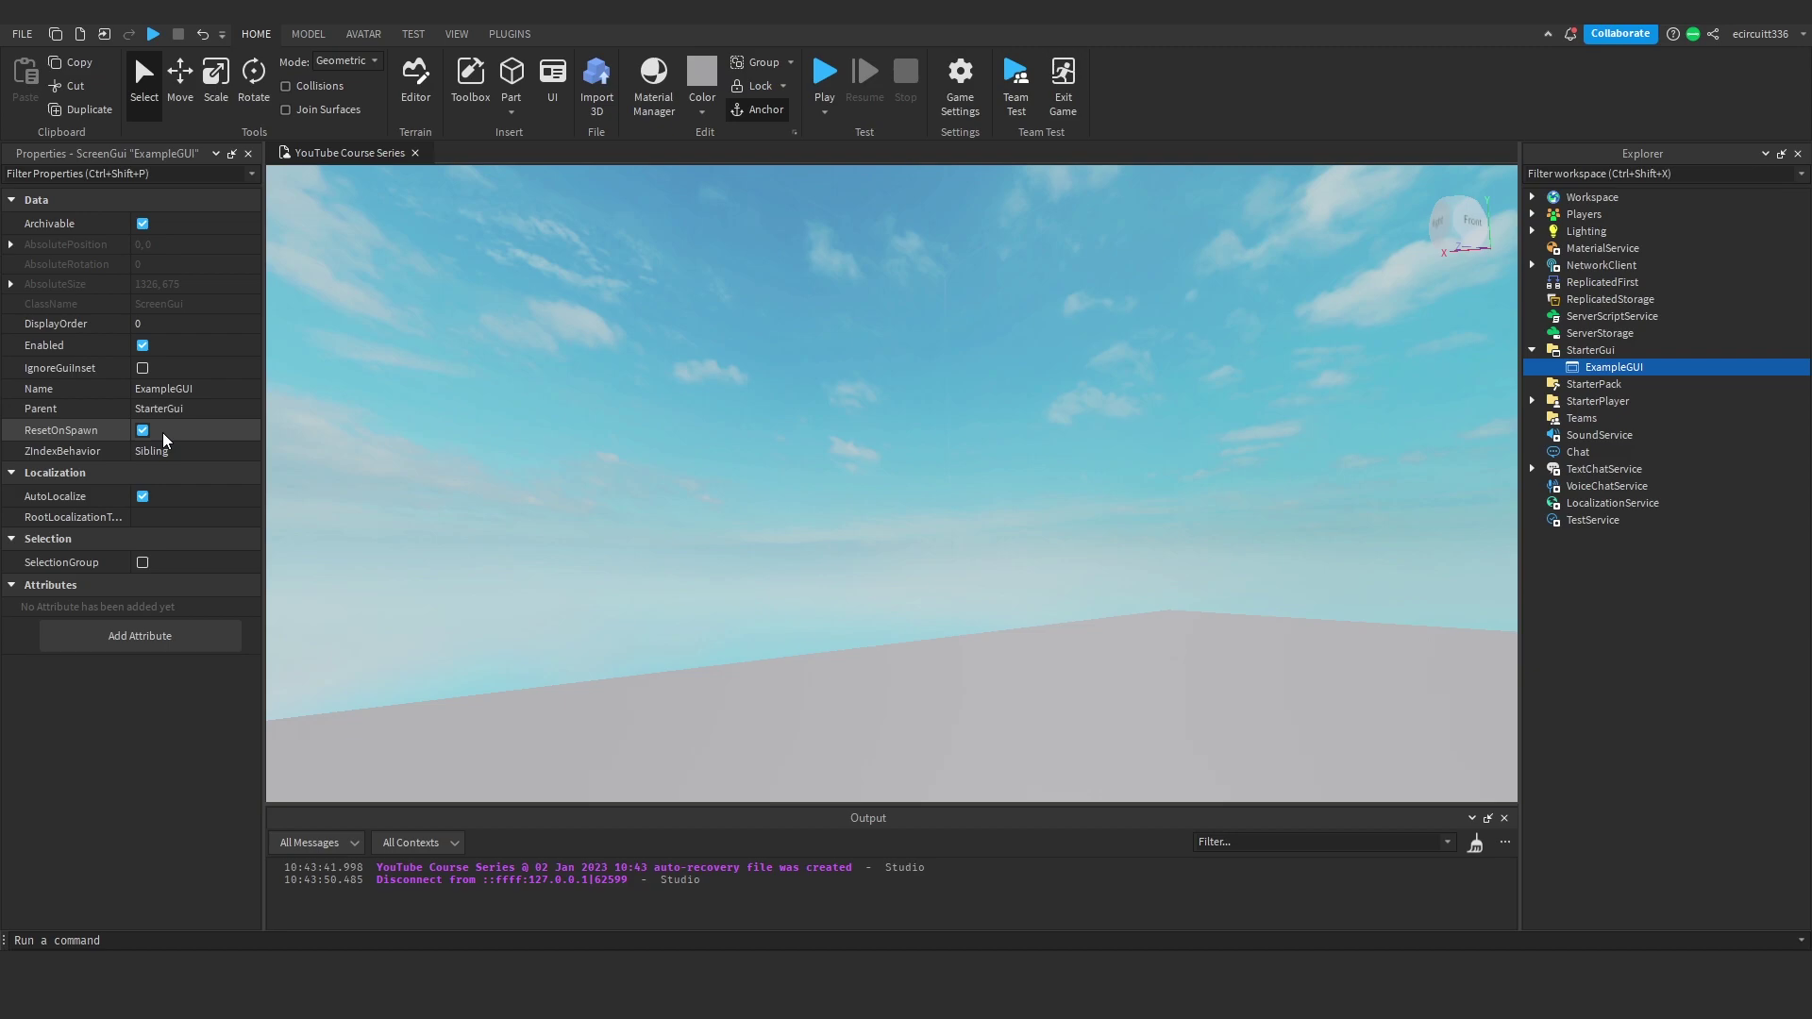
Step: Insert a Frame into ExampleGUI and enter 0 in its Size value
{"action": "left_click", "coordinate": [1662, 368]}
{"action": "left_click", "coordinate": [1604, 439]}
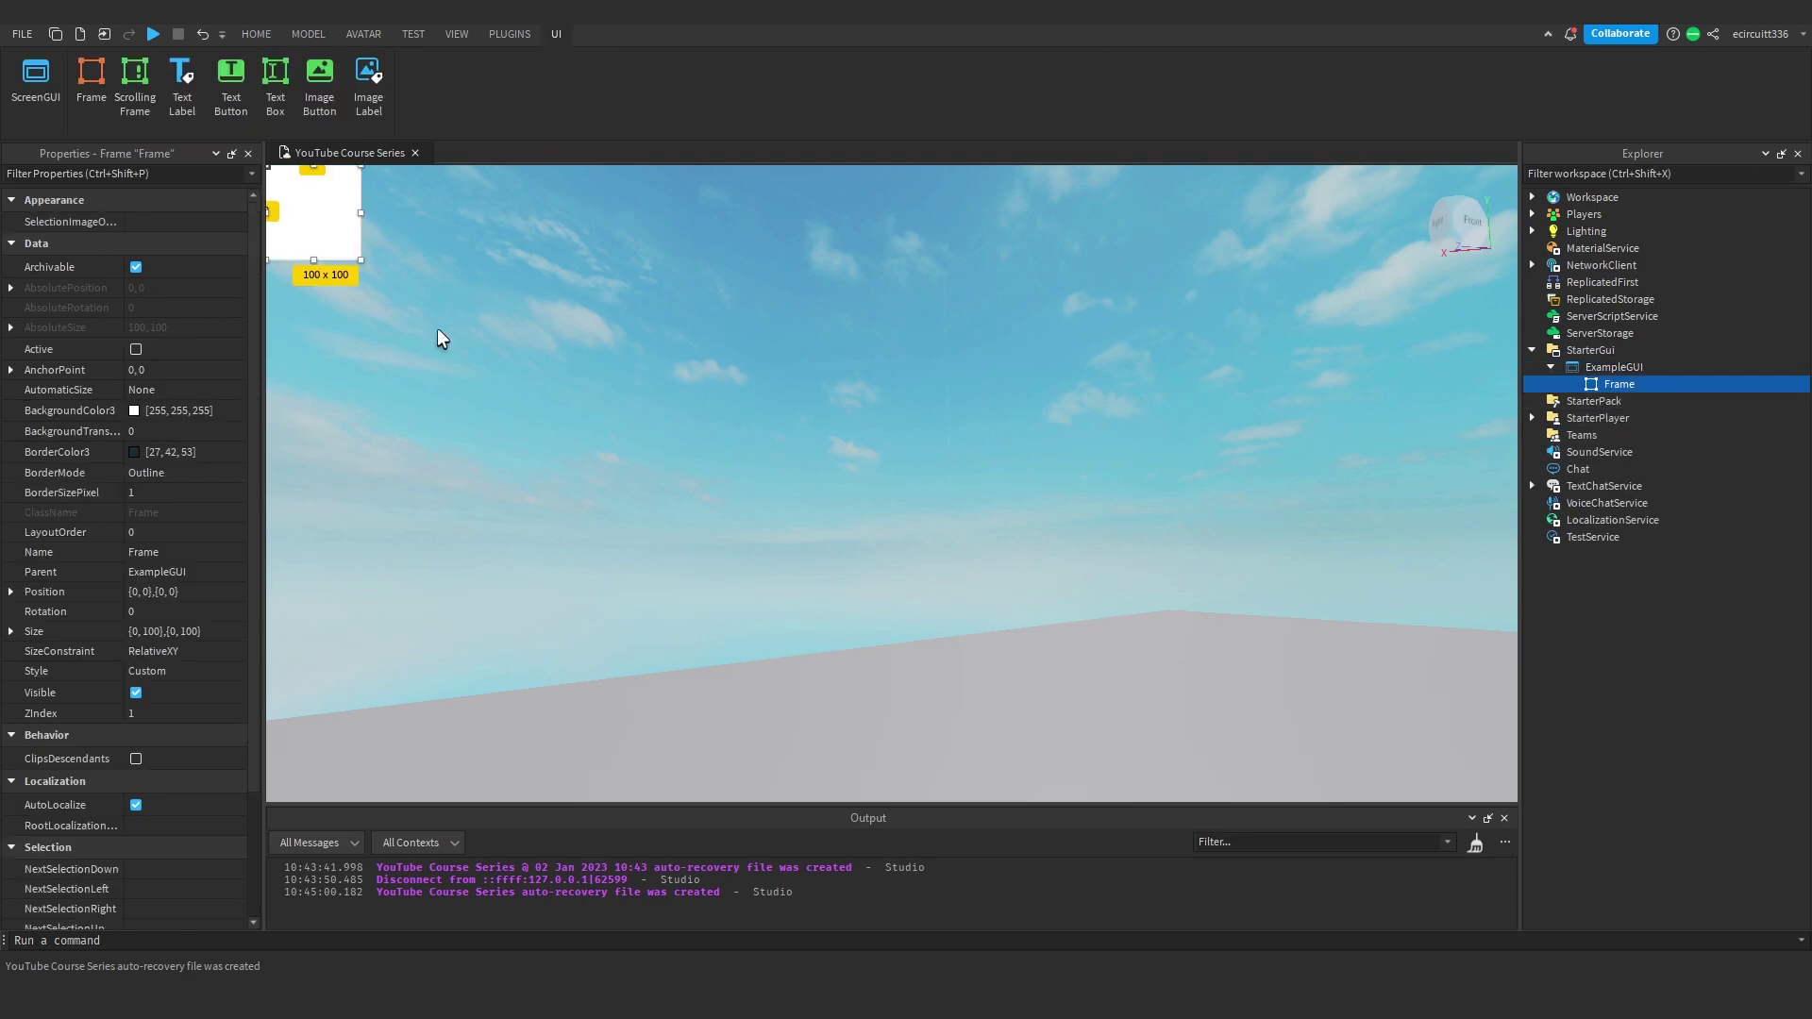
{"action": "left_click", "coordinate": [200, 630]}
{"action": "type", "text": "0.2,"}
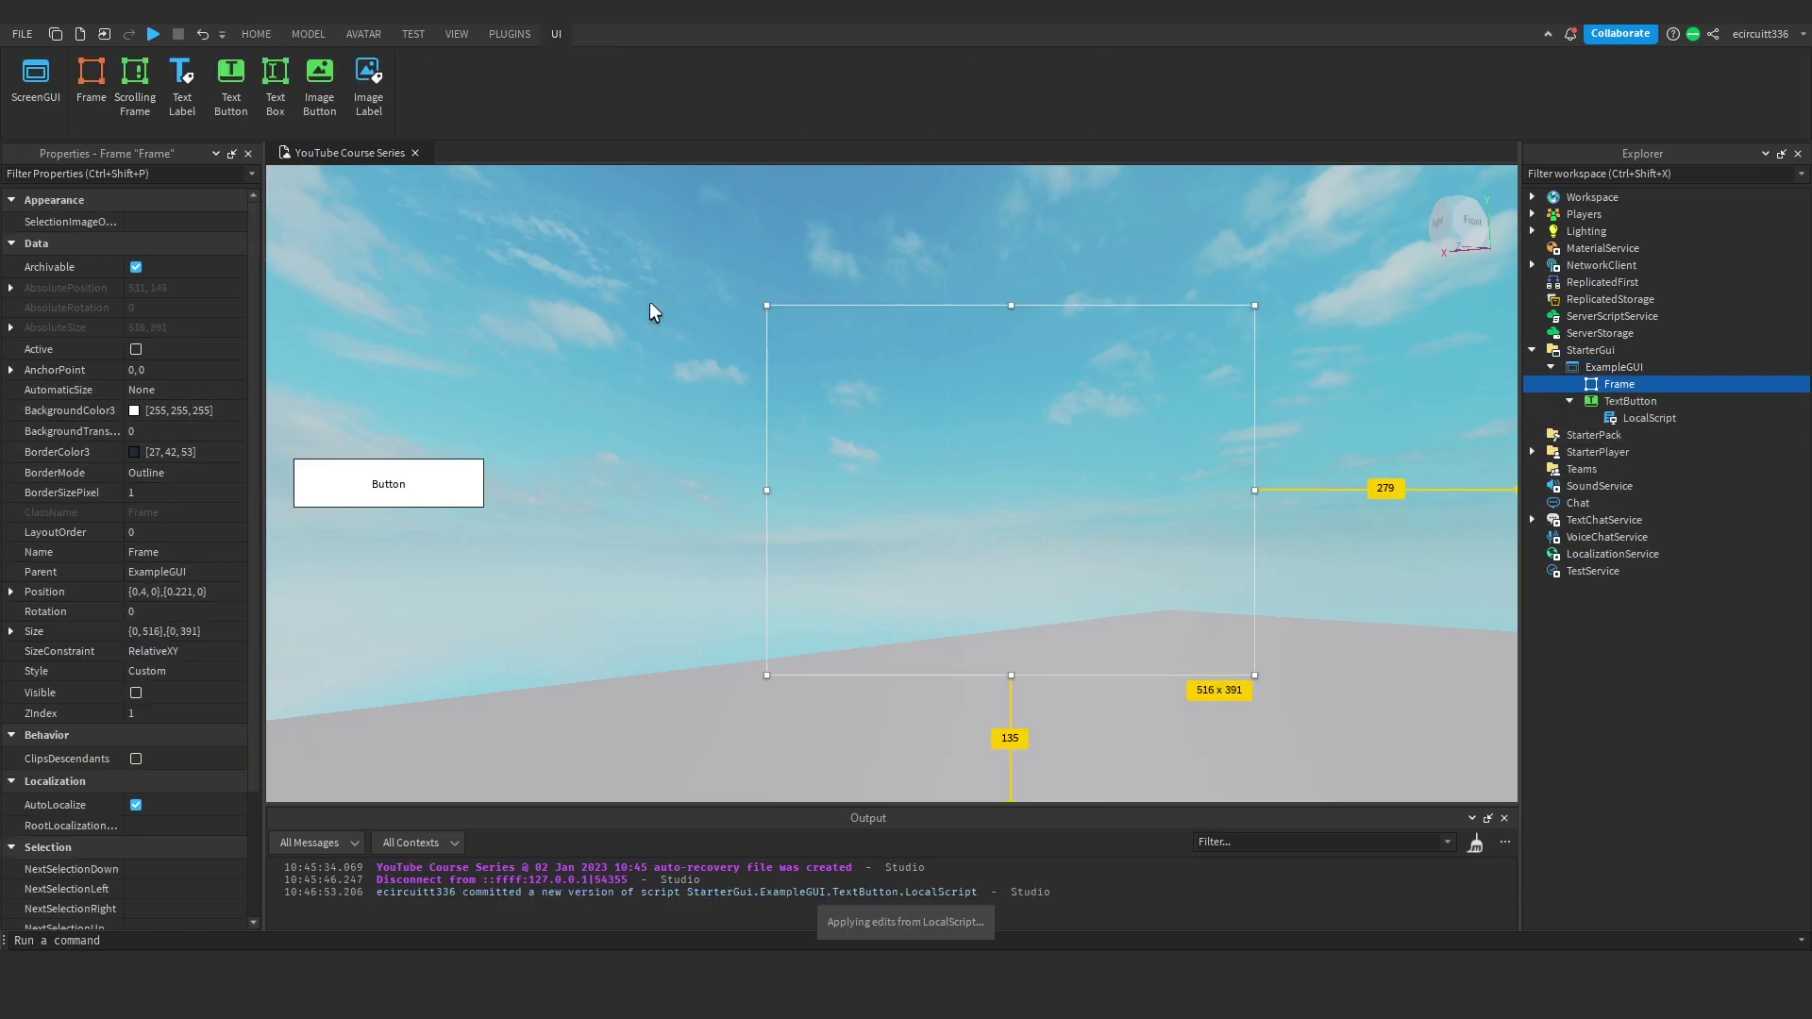
{"action": "left_click", "coordinate": [544, 268]}
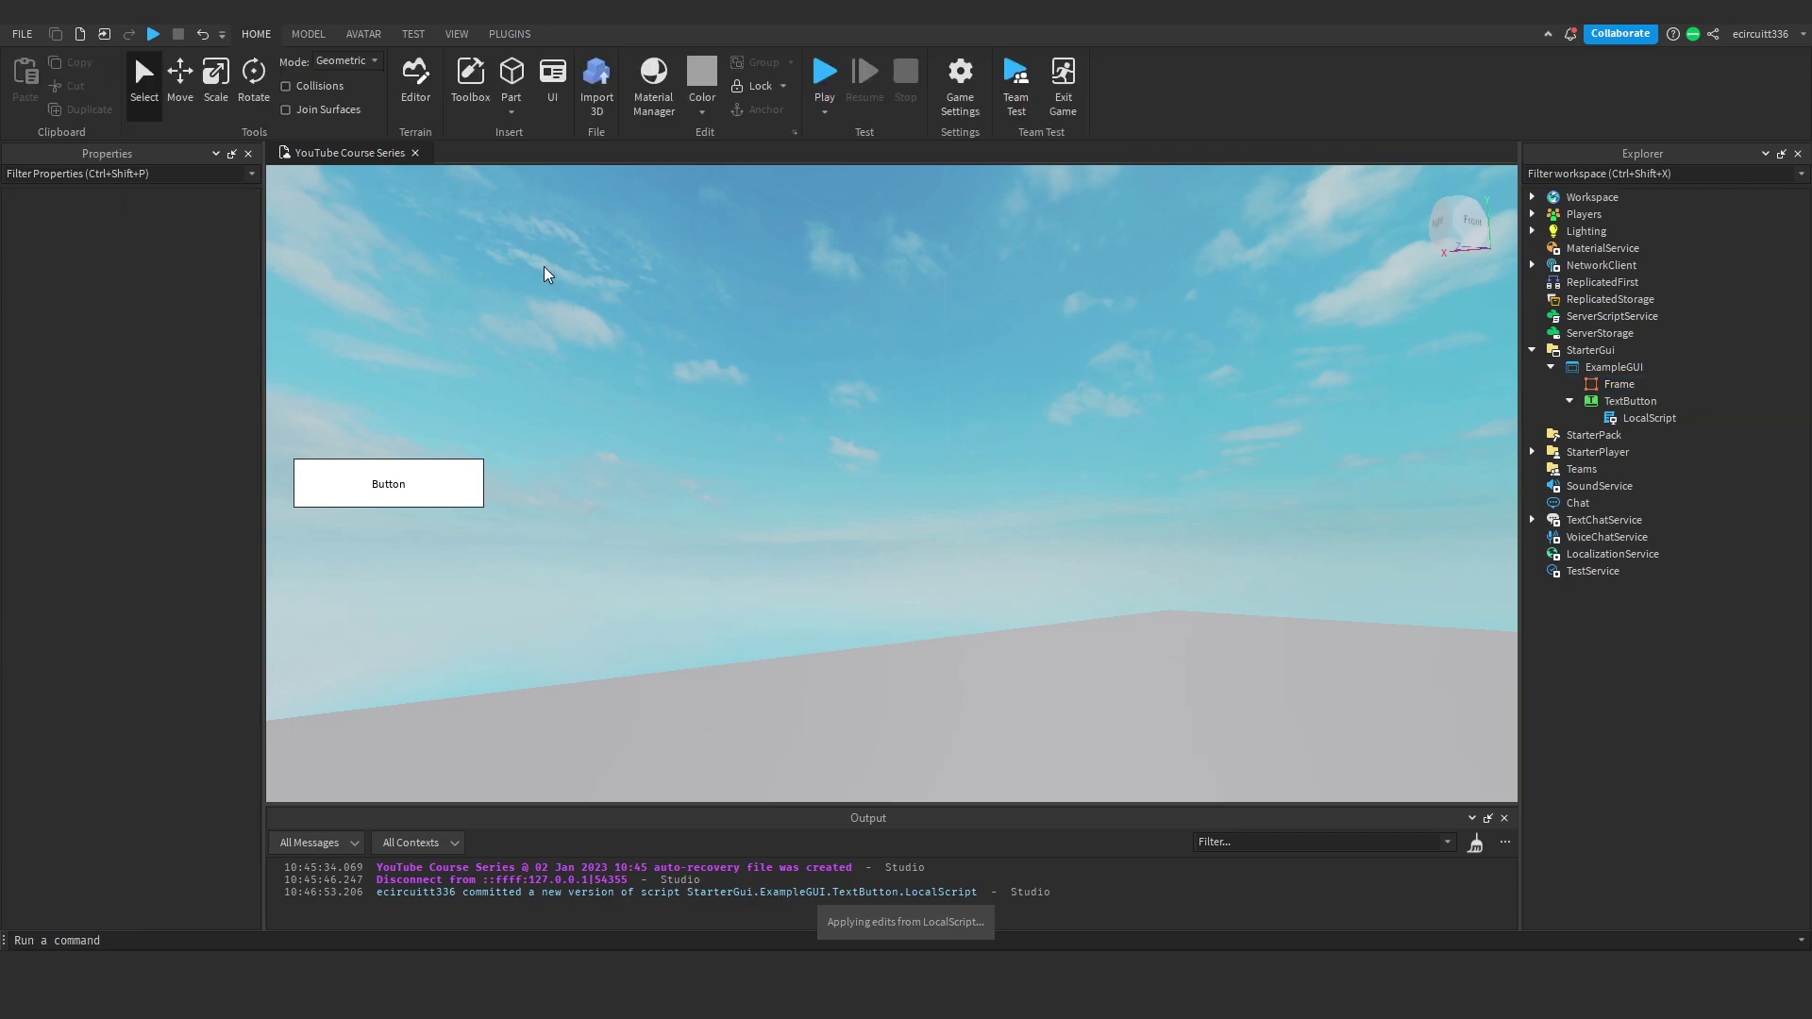
Step: Playtest: open the frame with Button, reset the character, reopen it, then stop
{"action": "left_click", "coordinate": [427, 33]}
{"action": "left_click", "coordinate": [25, 71]}
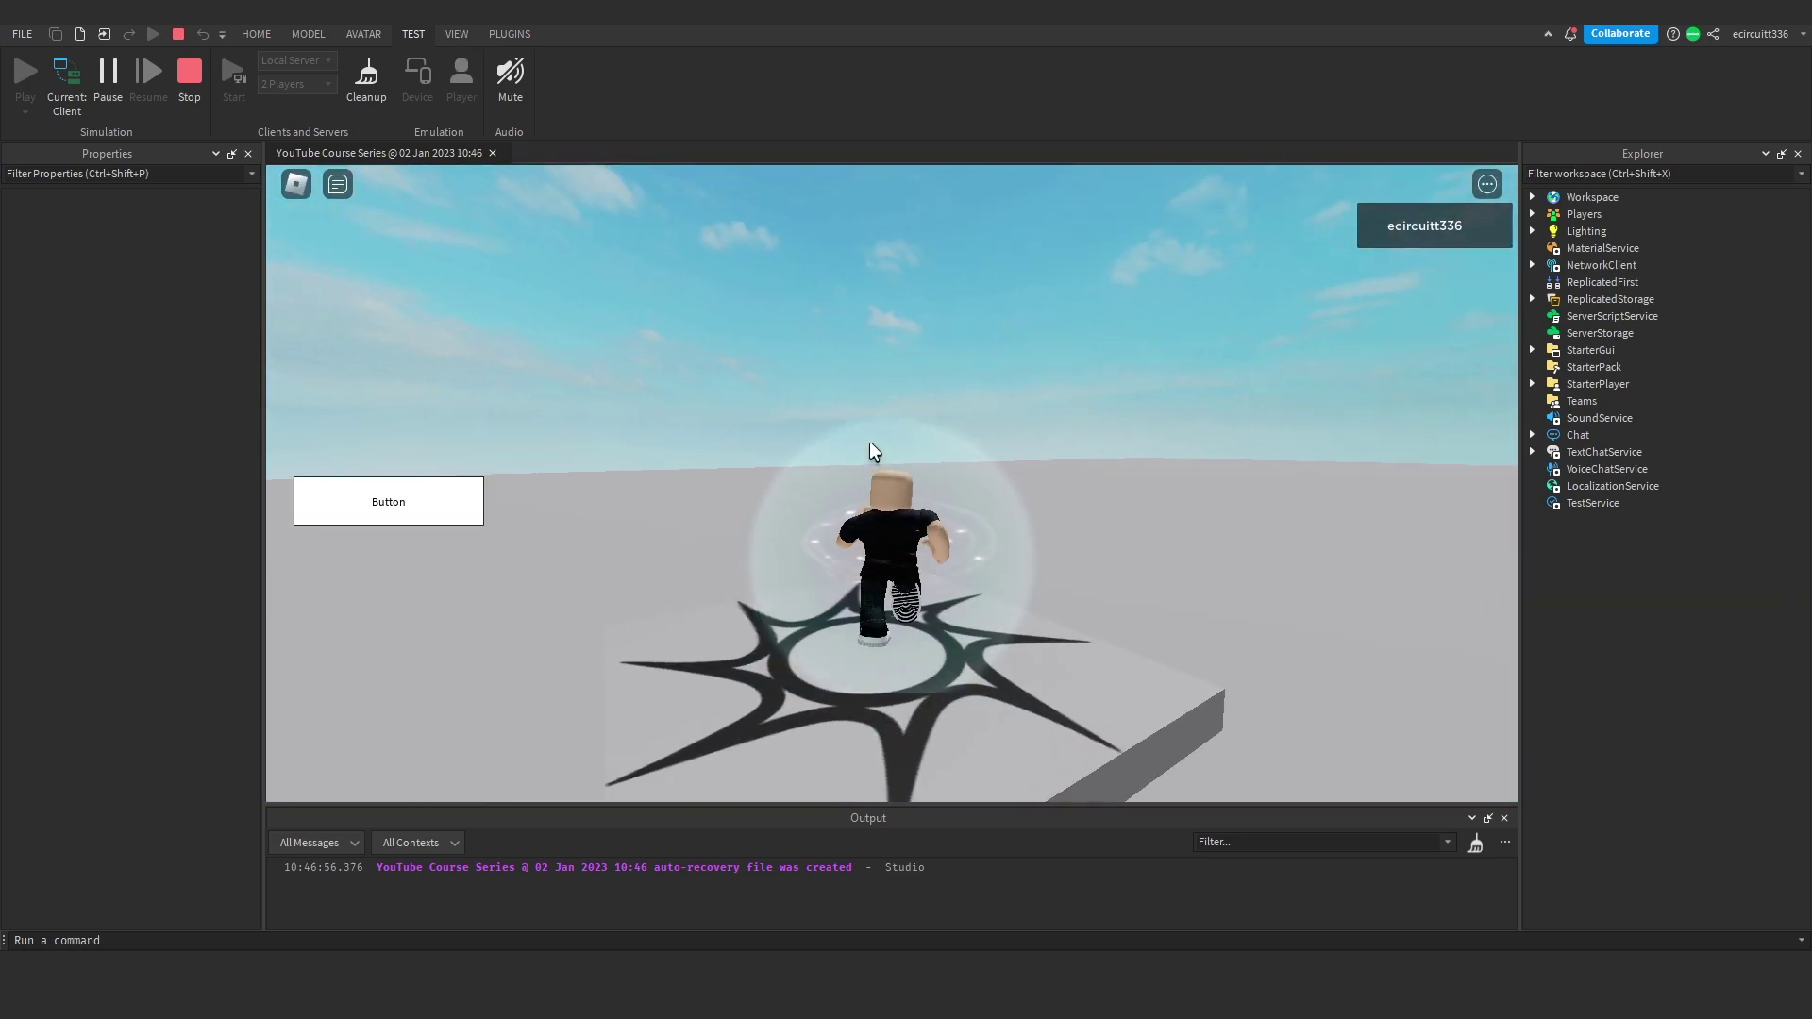
{"action": "key", "text": "w"}
{"action": "left_click", "coordinate": [388, 501]}
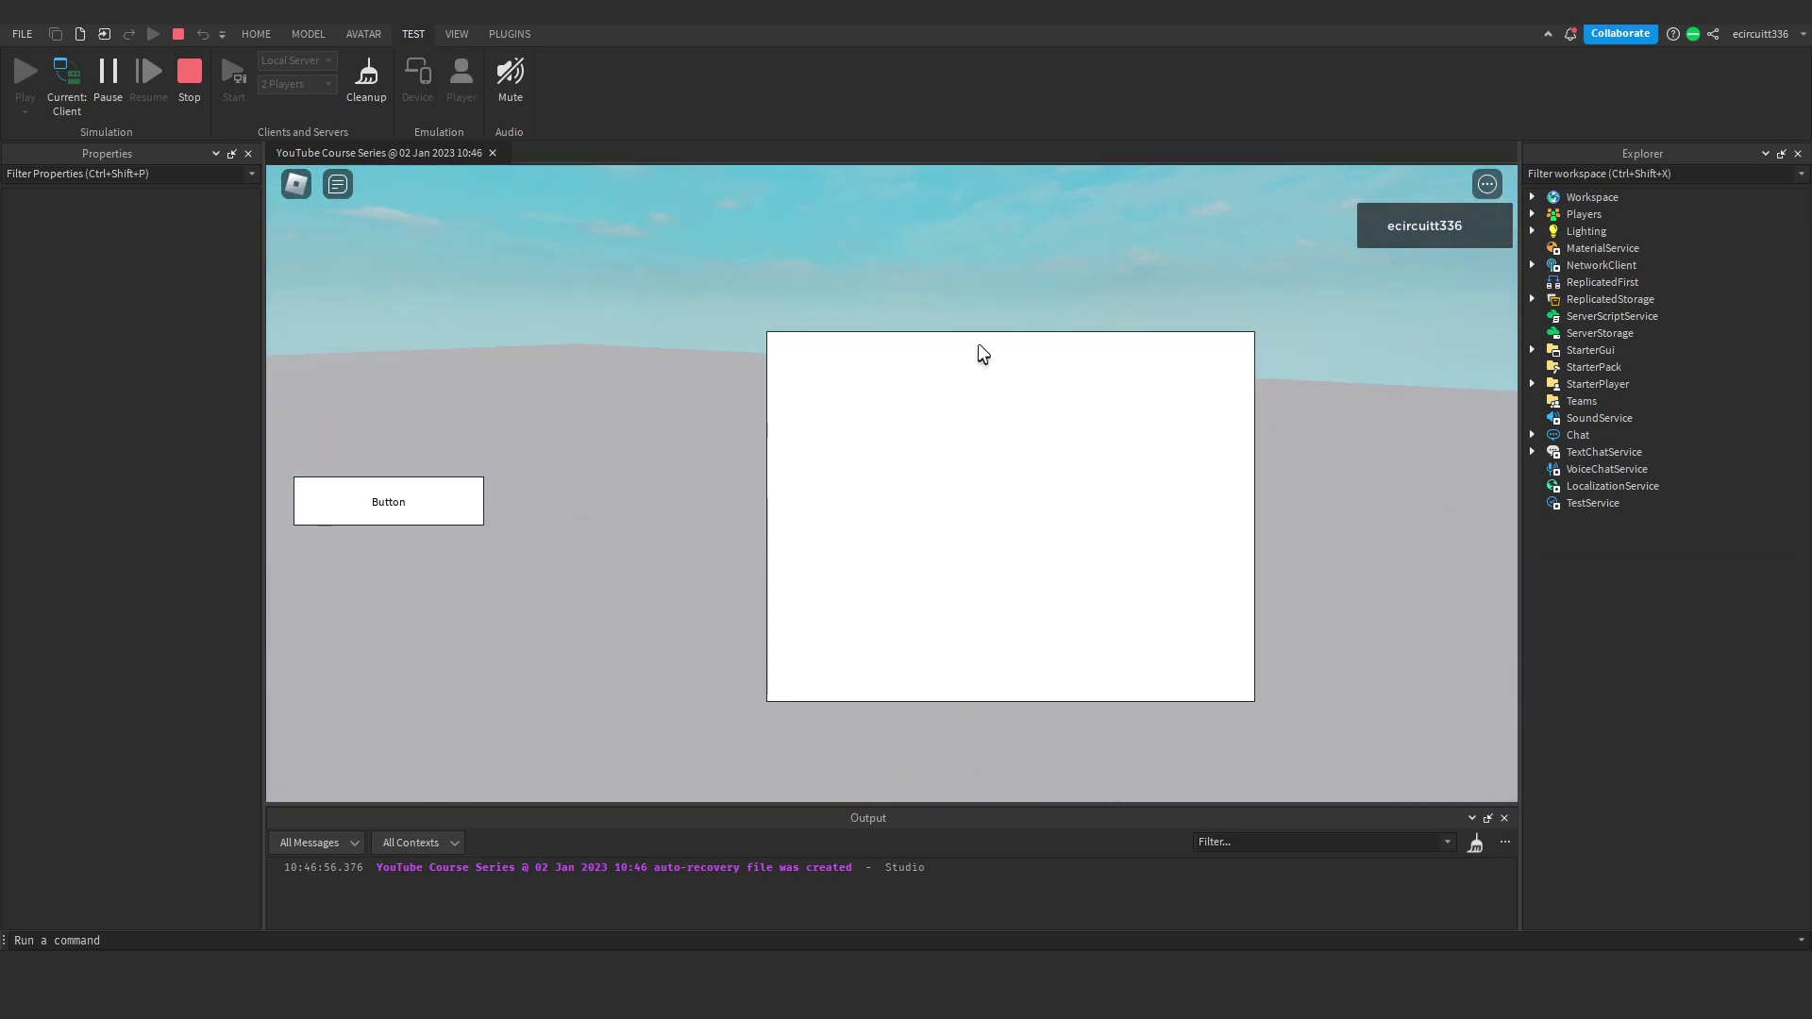
{"action": "left_click", "coordinate": [296, 184]}
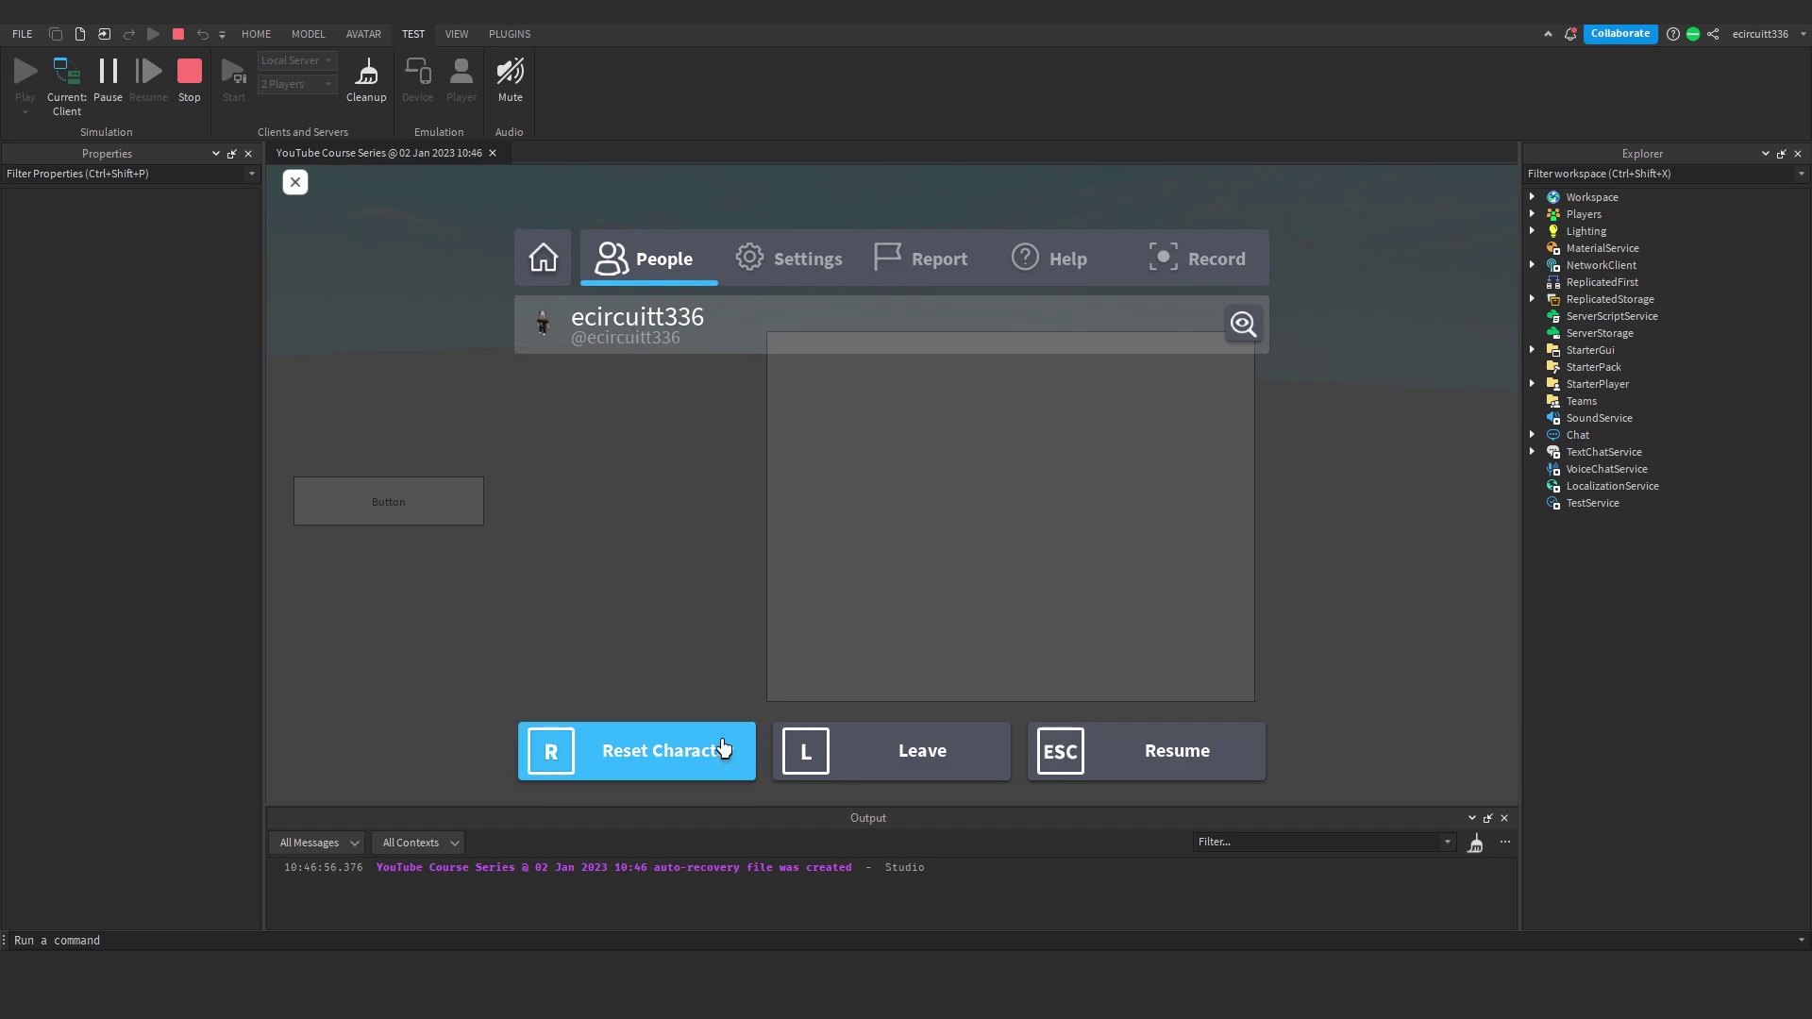
{"action": "left_click", "coordinate": [722, 752]}
{"action": "left_click", "coordinate": [807, 508]}
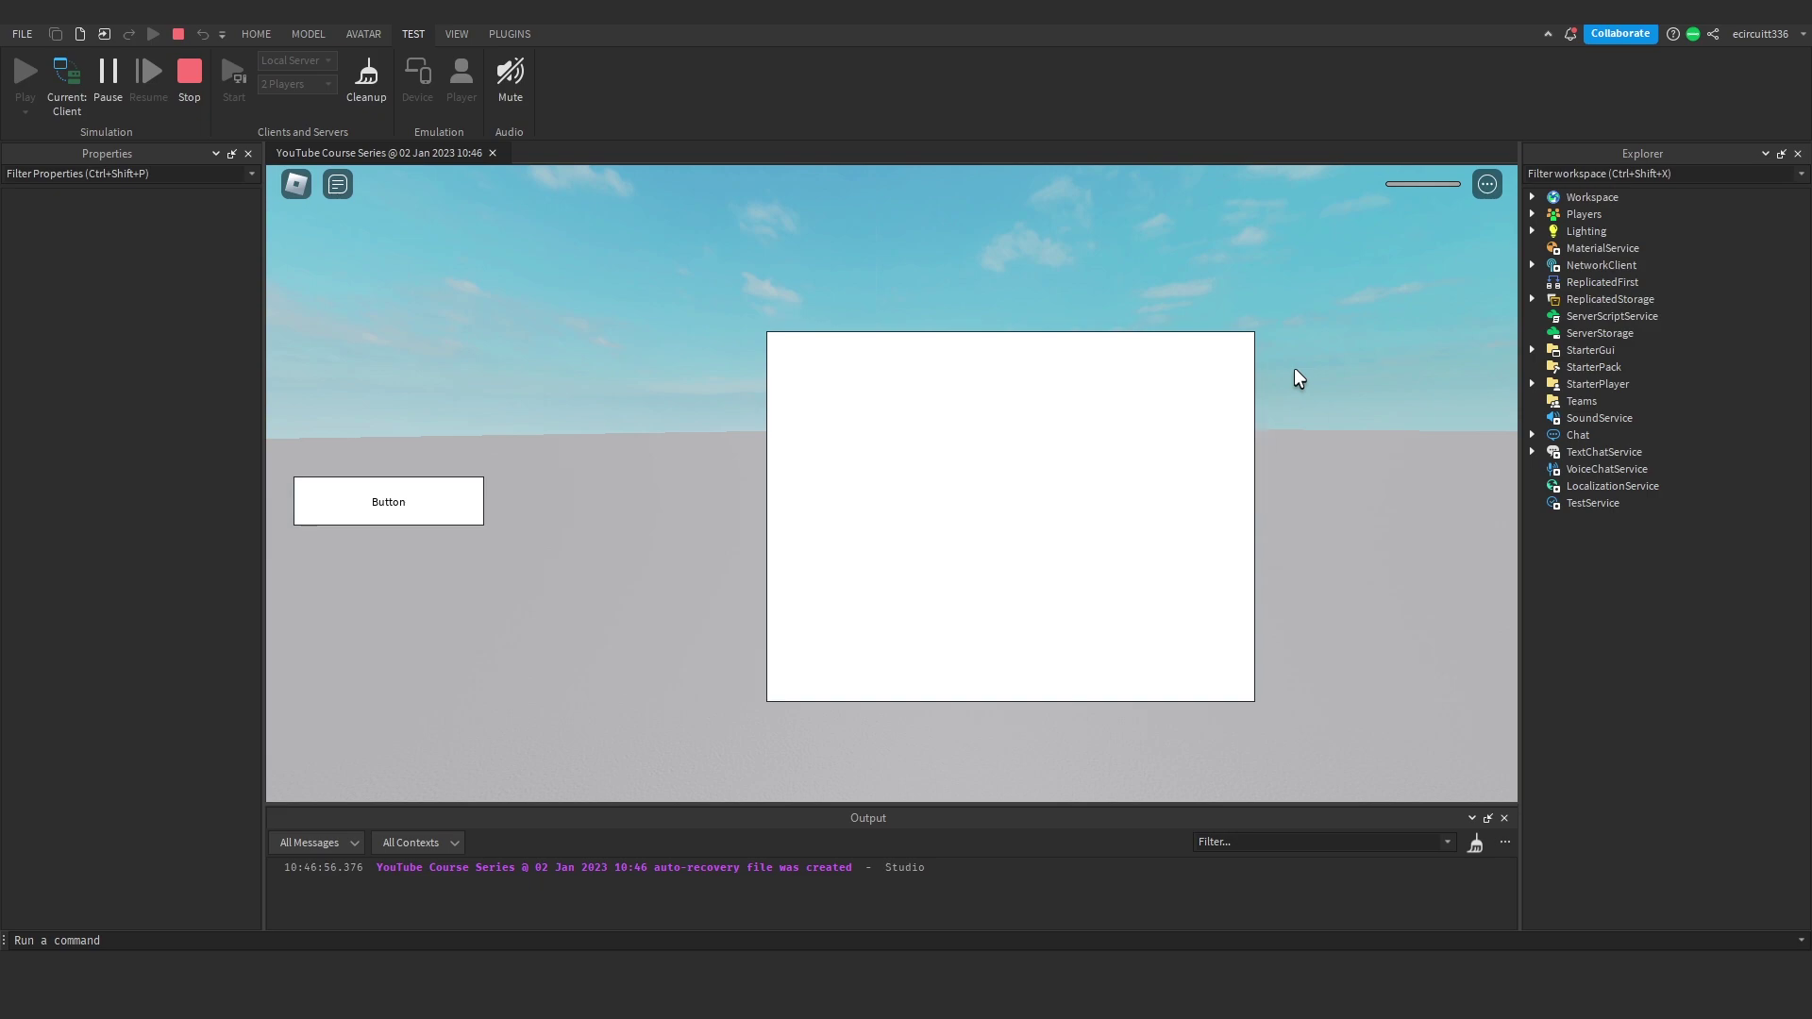
{"action": "left_click", "coordinate": [425, 501]}
{"action": "left_click", "coordinate": [183, 71]}
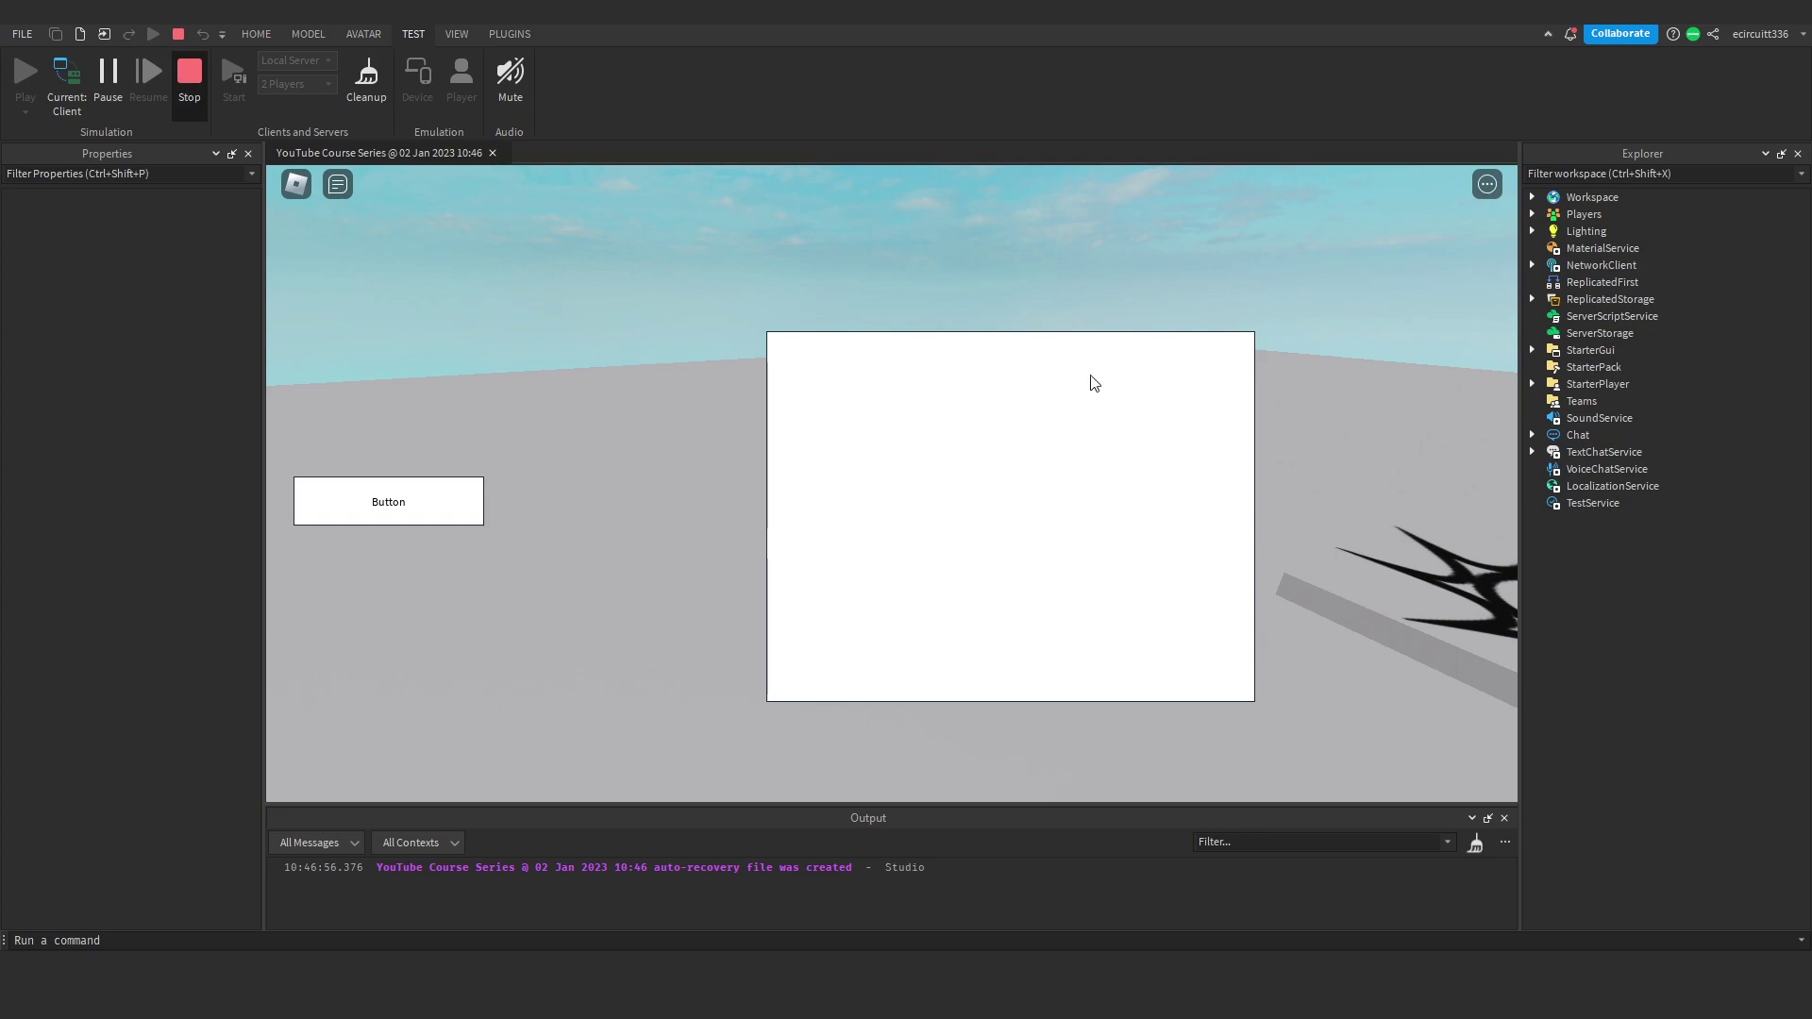
Step: Playtest ExampleGUI with ResetOnSpawn off, resetting the character to confirm the frame stays open
{"action": "left_click", "coordinate": [1619, 404]}
{"action": "left_click", "coordinate": [1609, 370]}
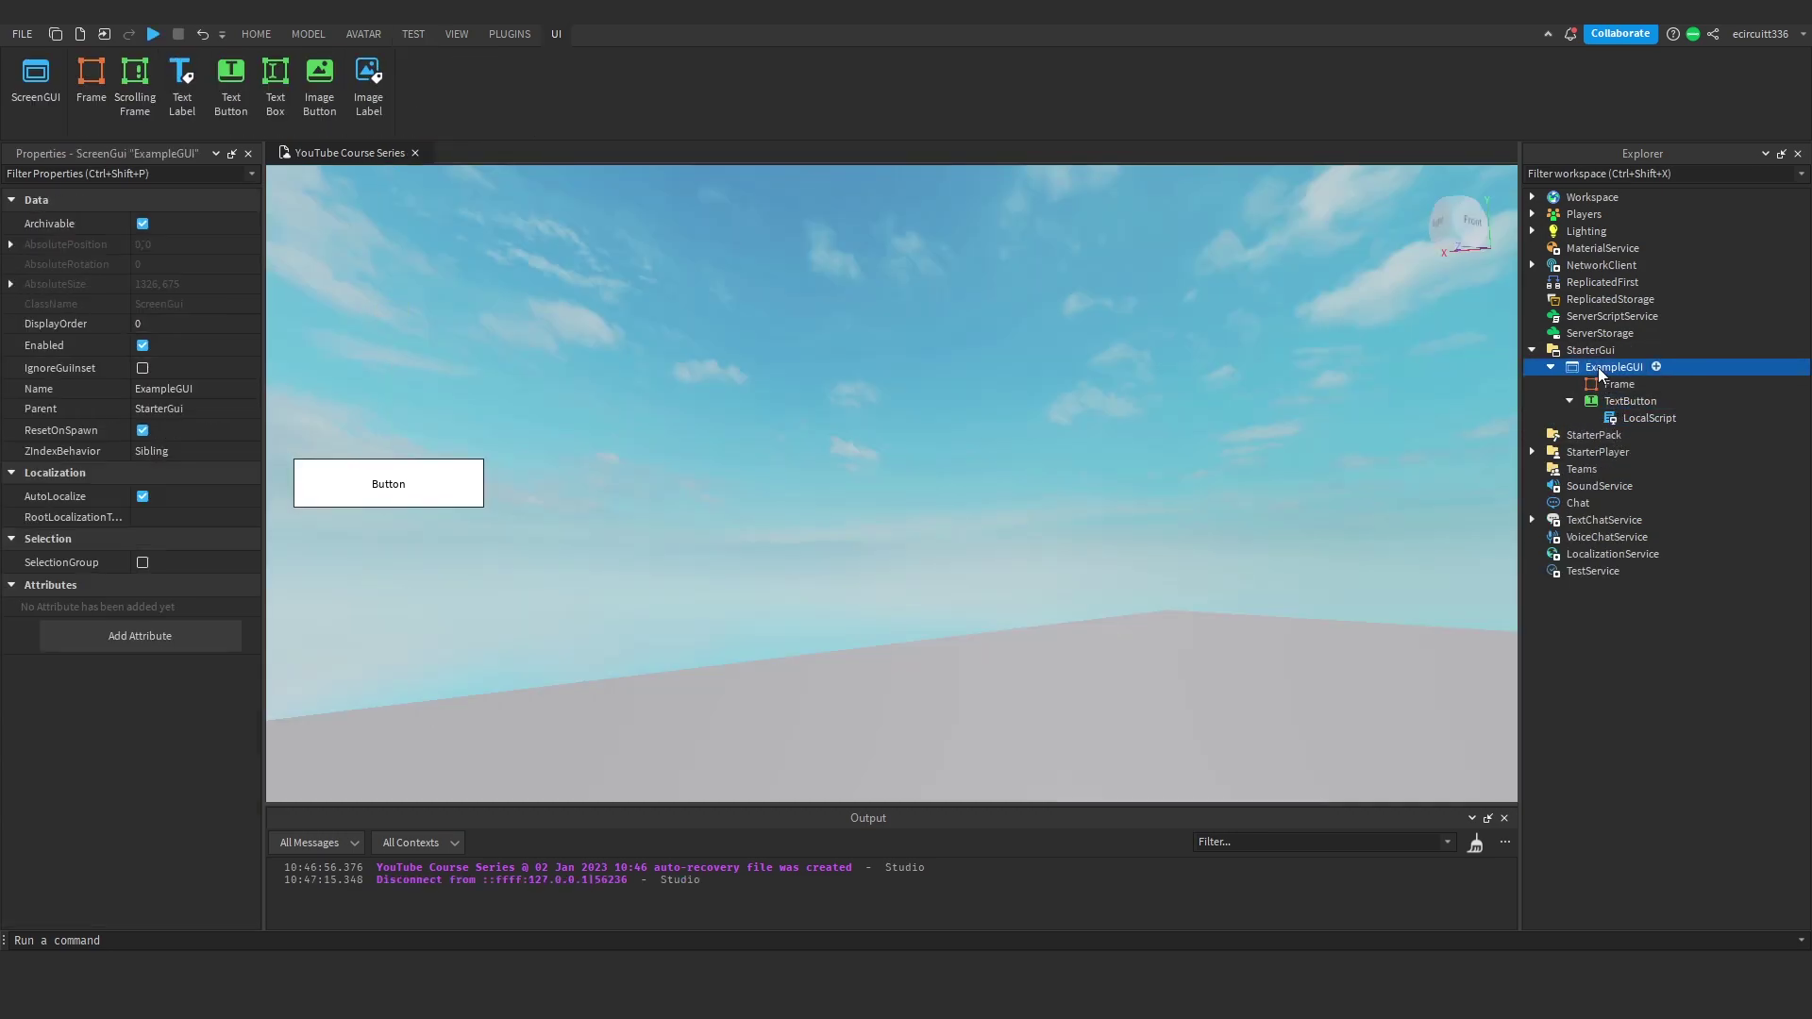
{"action": "left_click", "coordinate": [465, 425]}
{"action": "left_click", "coordinate": [414, 34]}
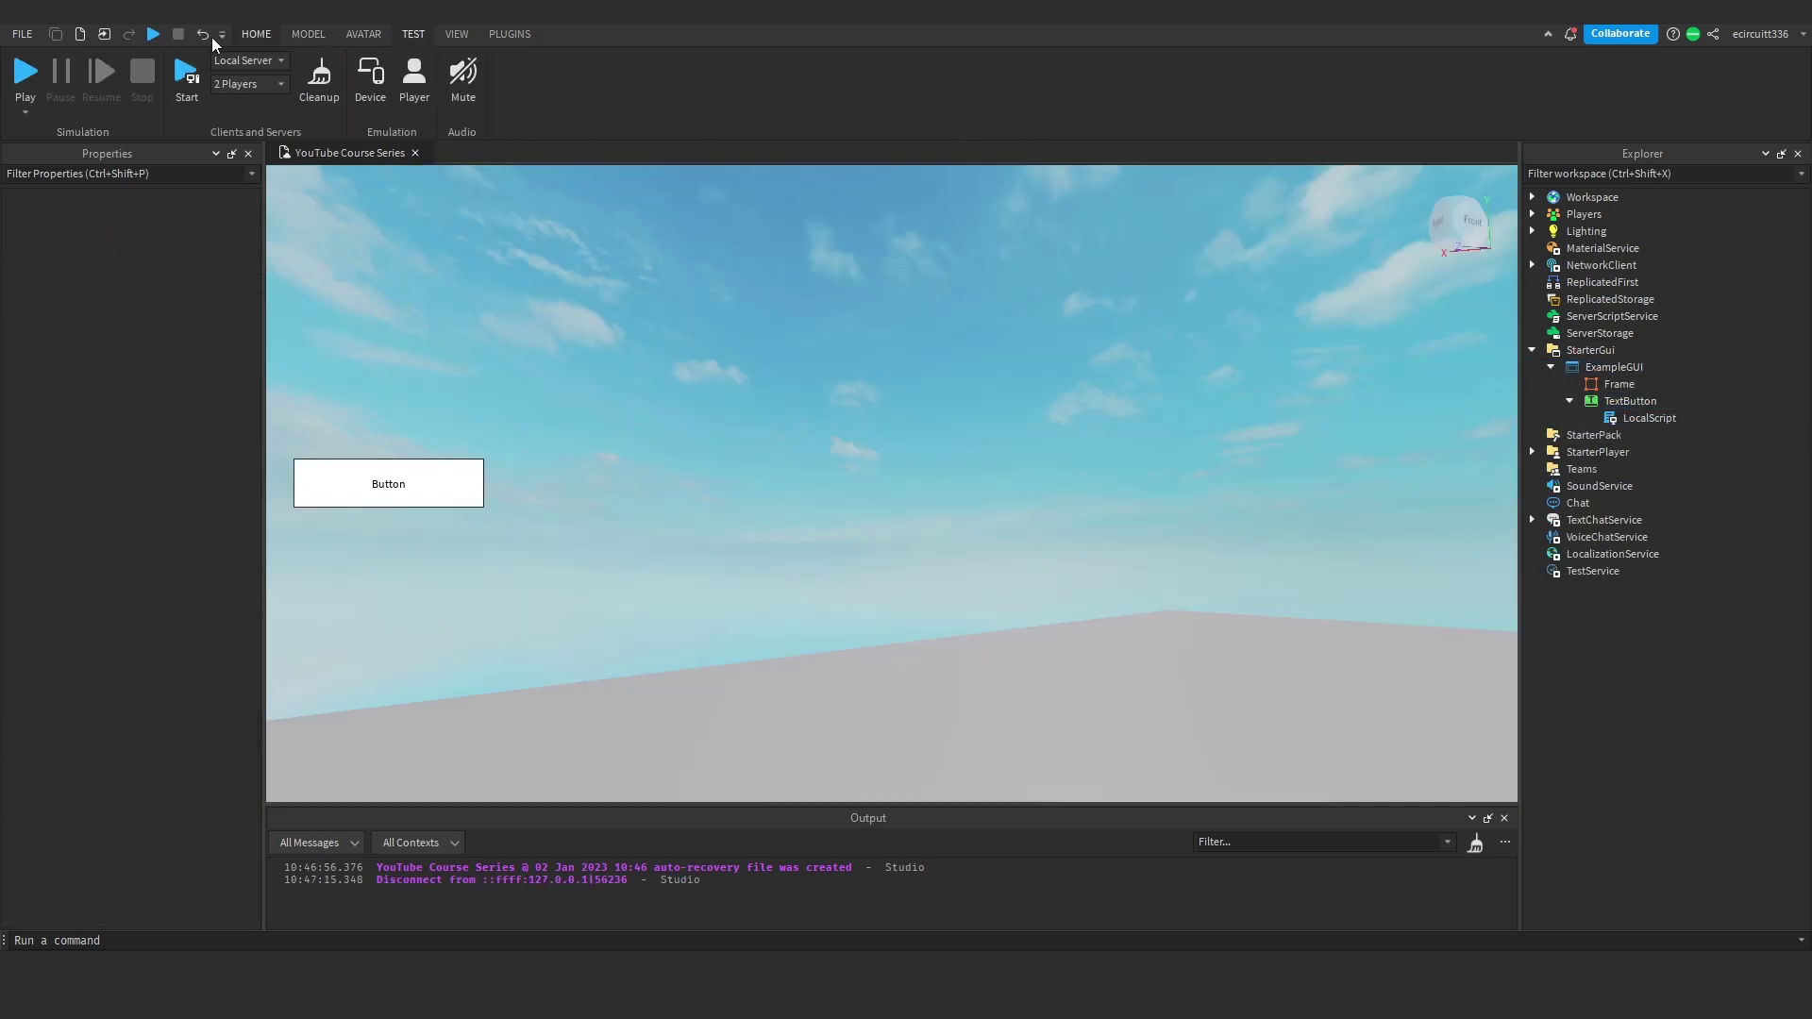
{"action": "left_click", "coordinate": [26, 75]}
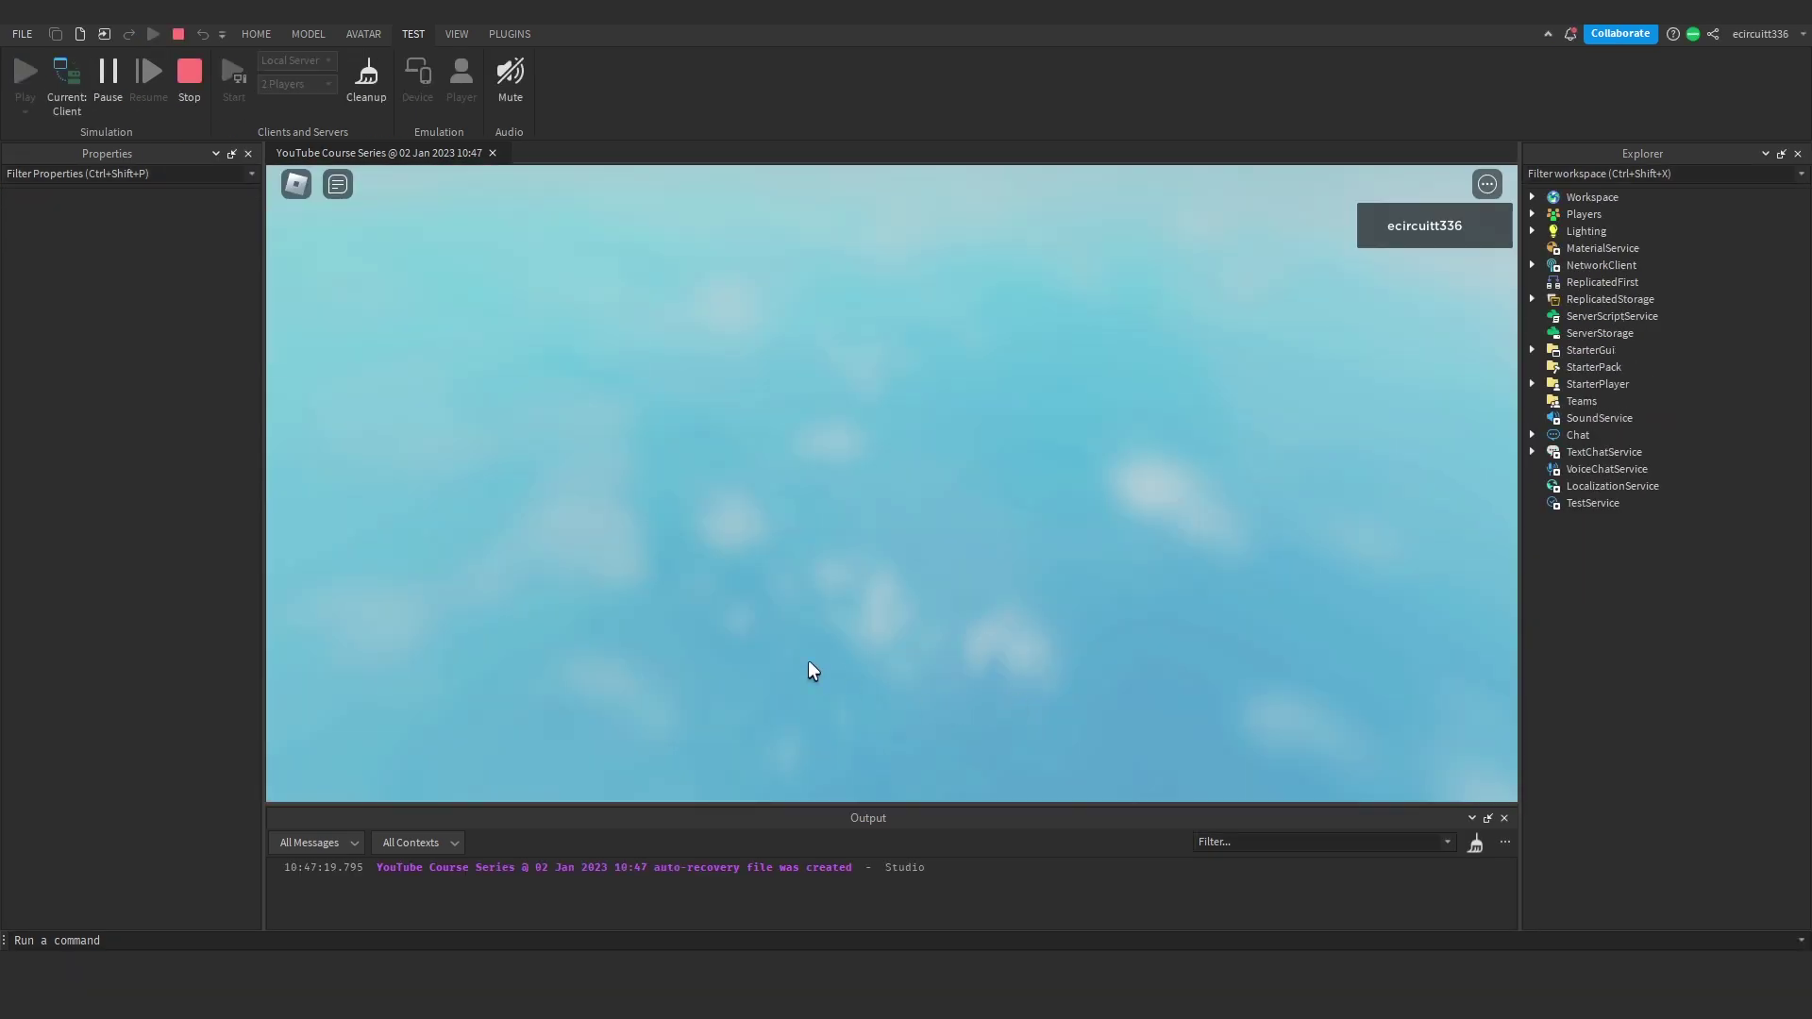
{"action": "key", "text": "Escape"}
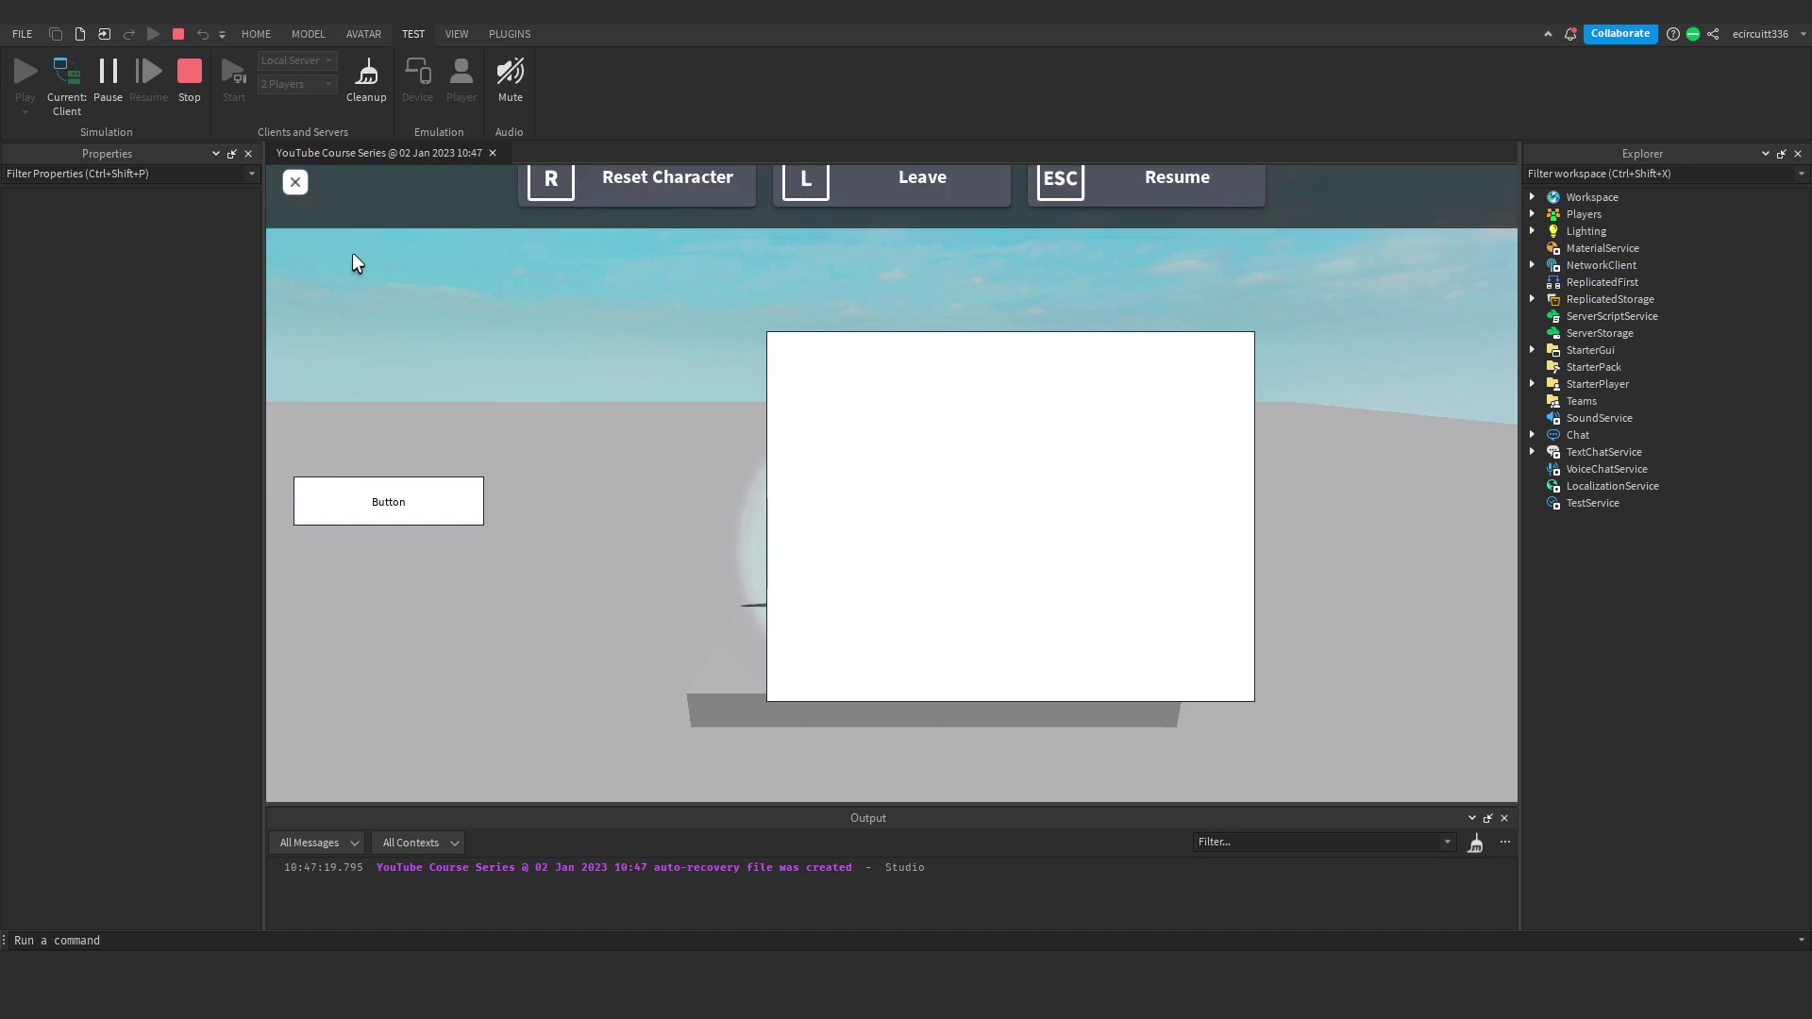
{"action": "key", "text": "Escape"}
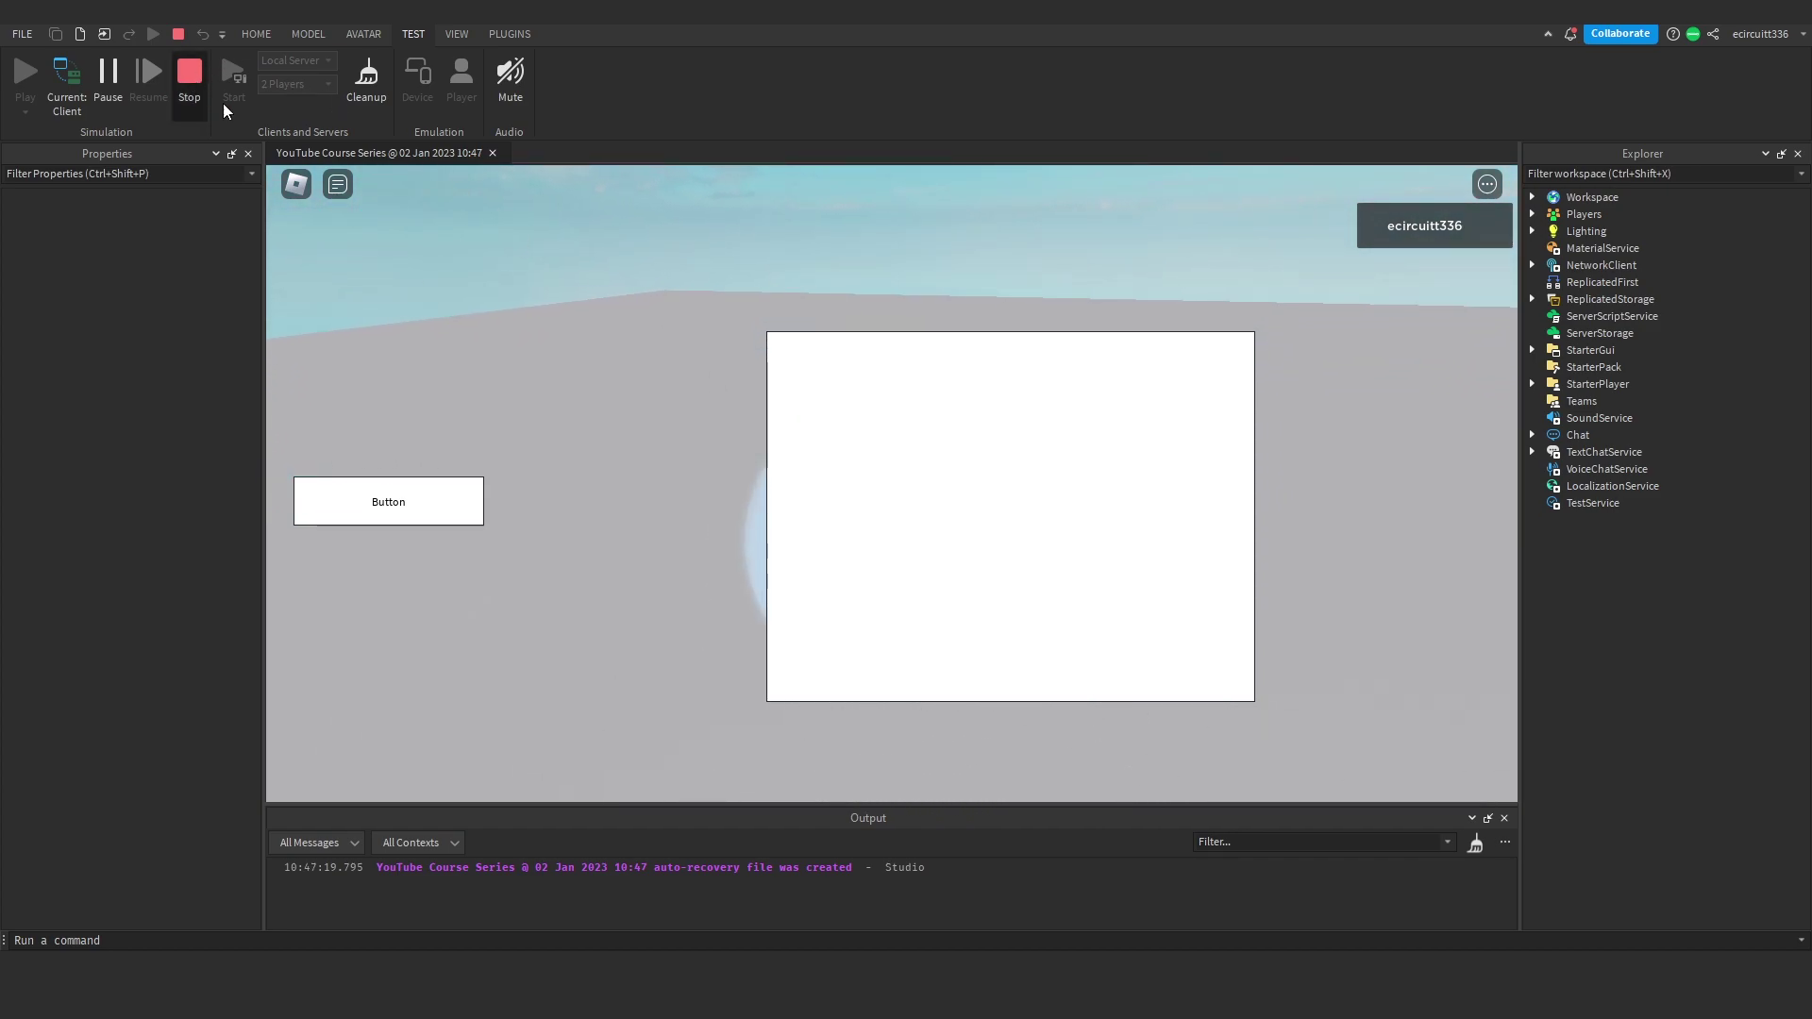
{"action": "key", "text": "shift+F5"}
Step: Turn ExampleGUI's ResetOnSpawn property back on
{"action": "left_click", "coordinate": [1605, 367]}
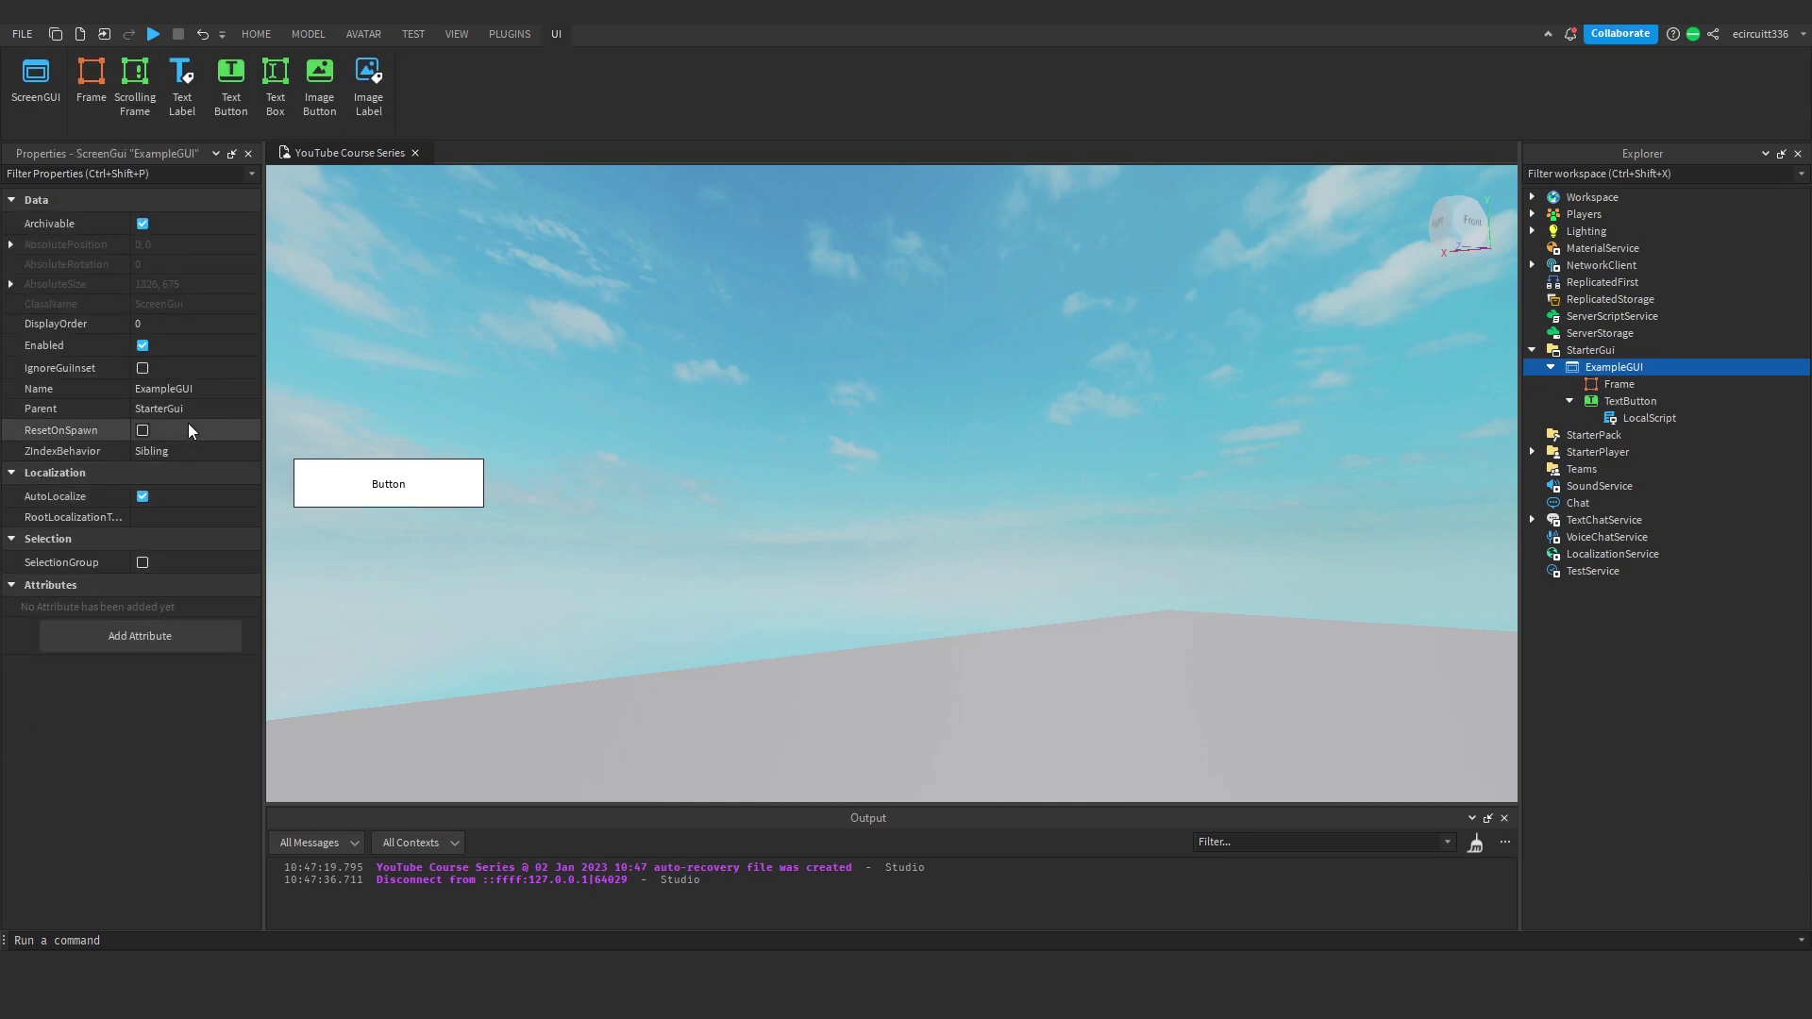
{"action": "left_click", "coordinate": [143, 431]}
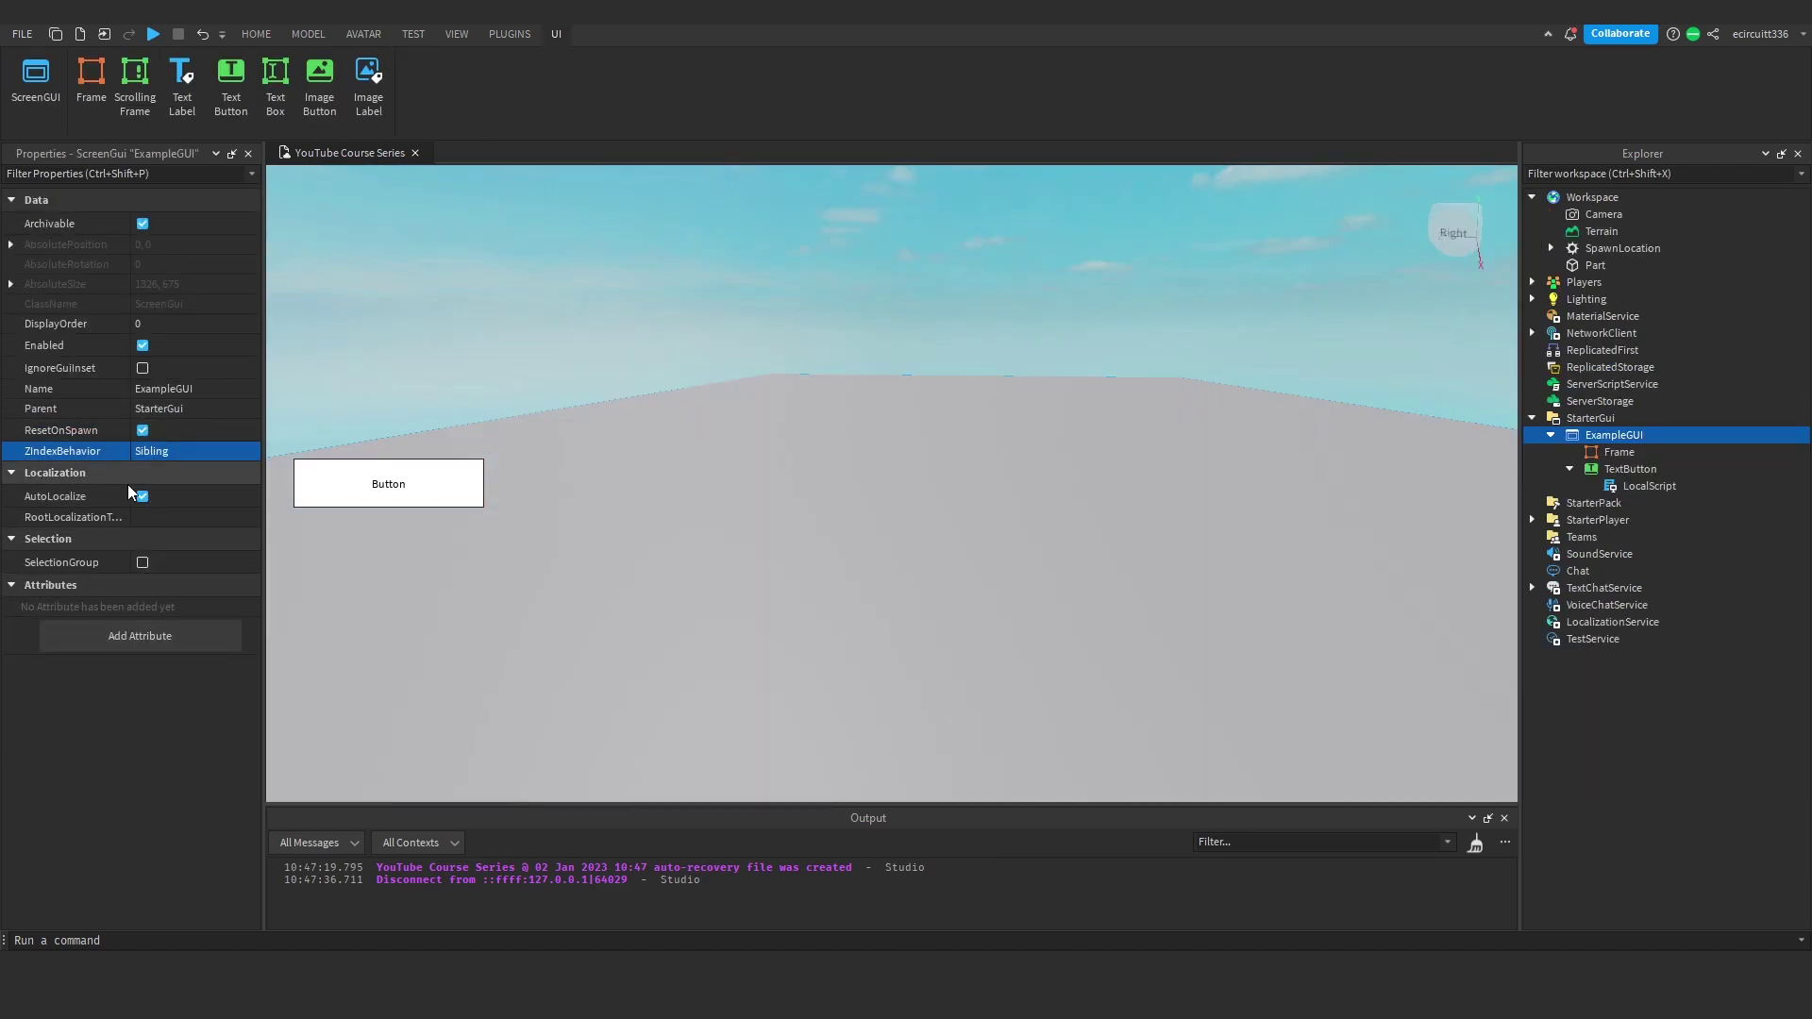
{"action": "left_click", "coordinate": [12, 473]}
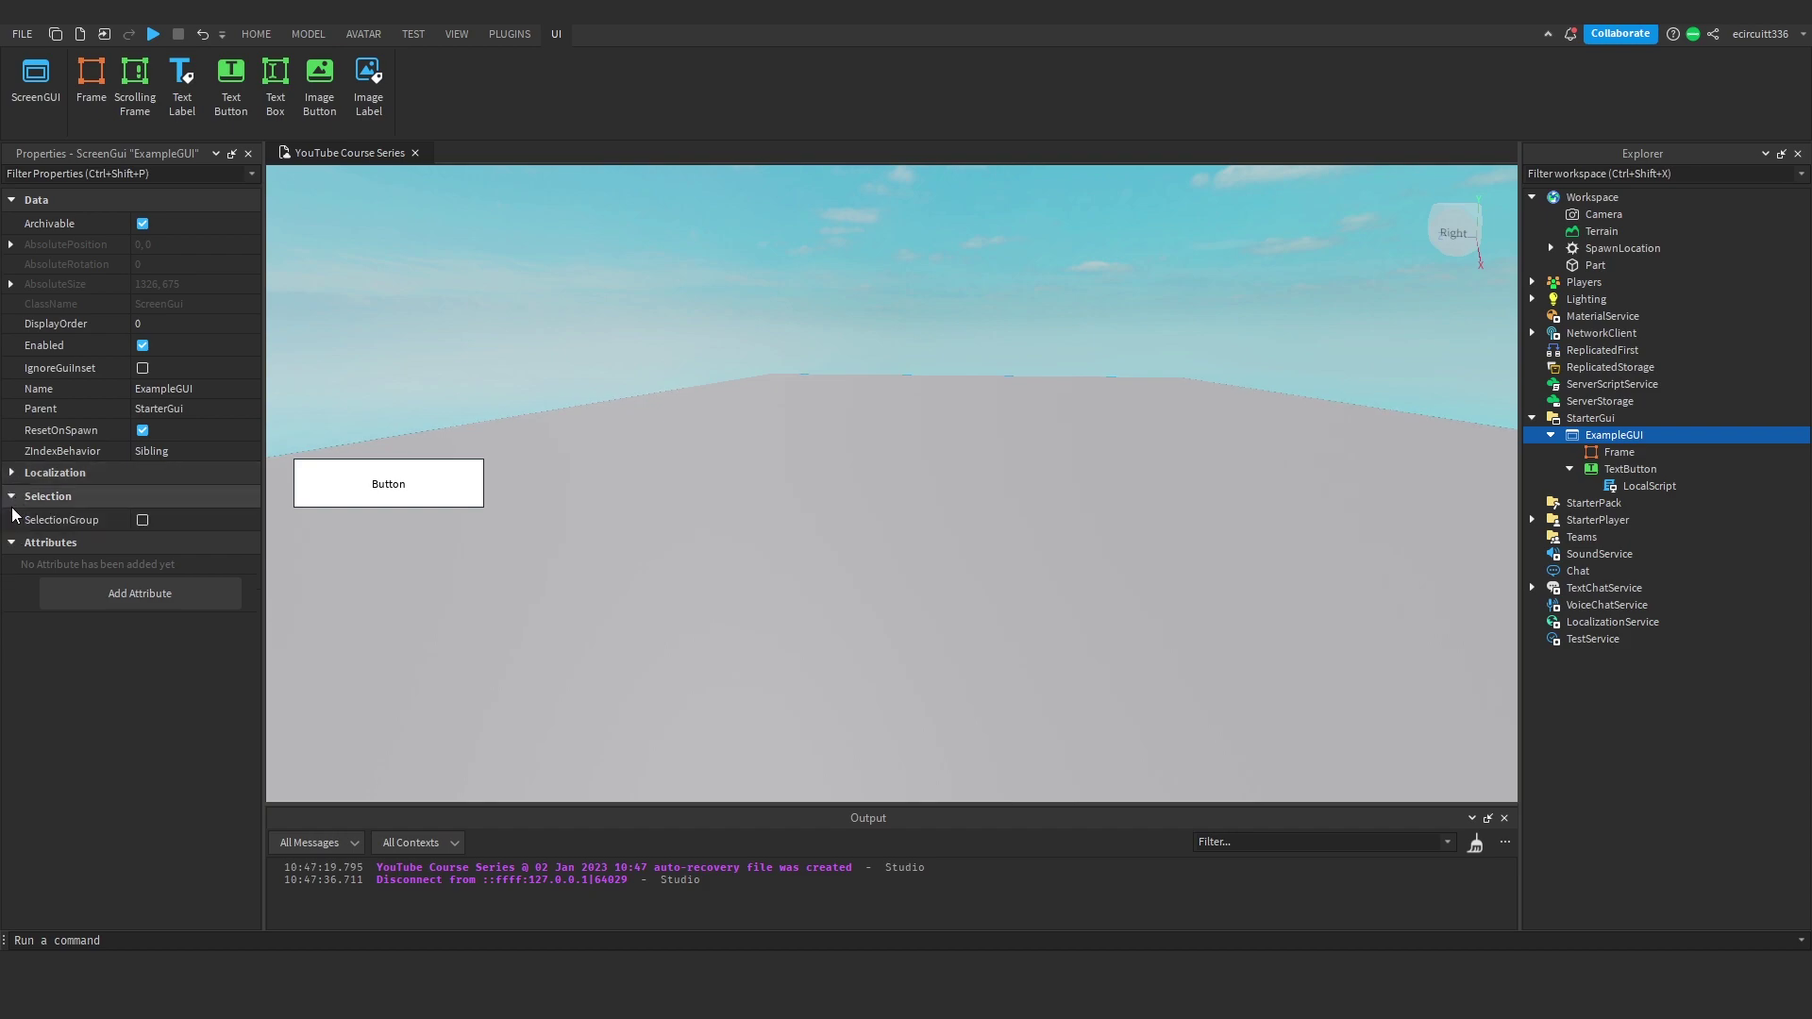
{"action": "left_click", "coordinate": [12, 497]}
{"action": "left_click", "coordinate": [12, 520]}
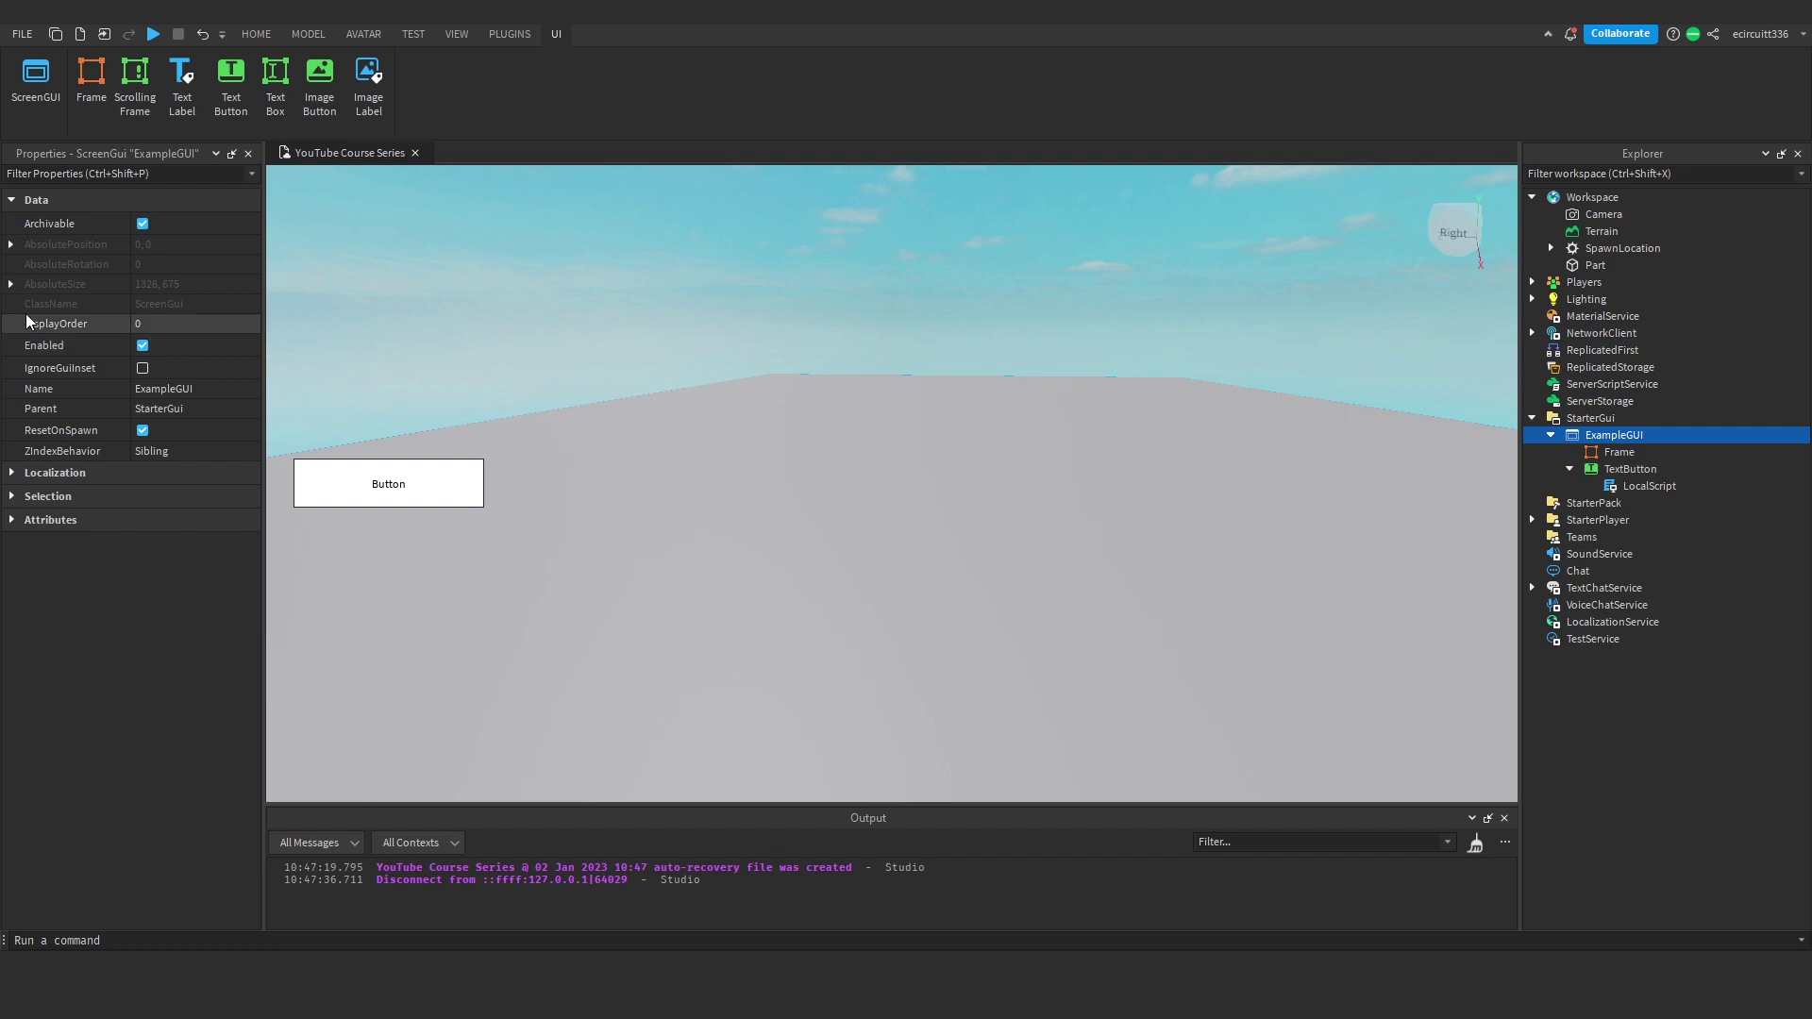
{"action": "left_click", "coordinate": [12, 200]}
{"action": "left_click", "coordinate": [13, 200]}
Step: Delete the Frame and the TextButton from ExampleGUI
{"action": "left_click", "coordinate": [529, 425]}
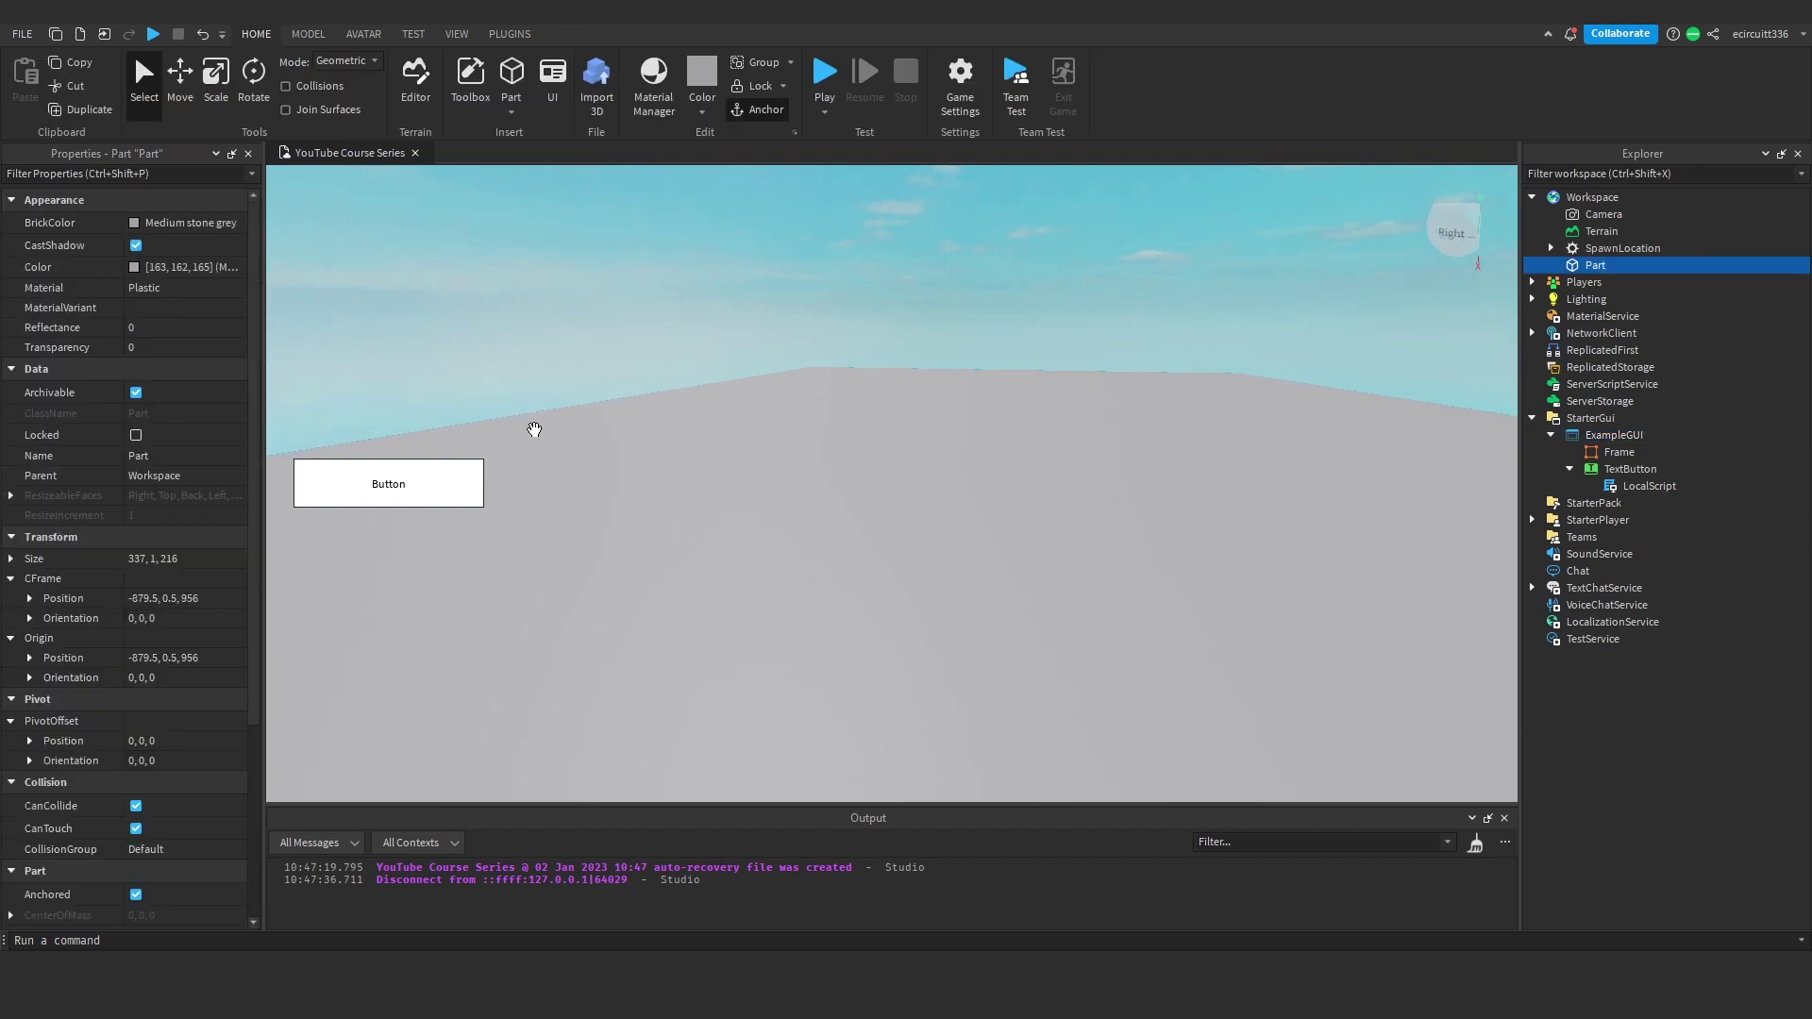
{"action": "right_click_drag", "start_coordinate": [529, 425], "coordinate": [1387, 397]}
{"action": "left_click", "coordinate": [1153, 316]}
{"action": "right_click_drag", "start_coordinate": [1153, 315], "coordinate": [1159, 323]}
{"action": "left_click", "coordinate": [1616, 452]}
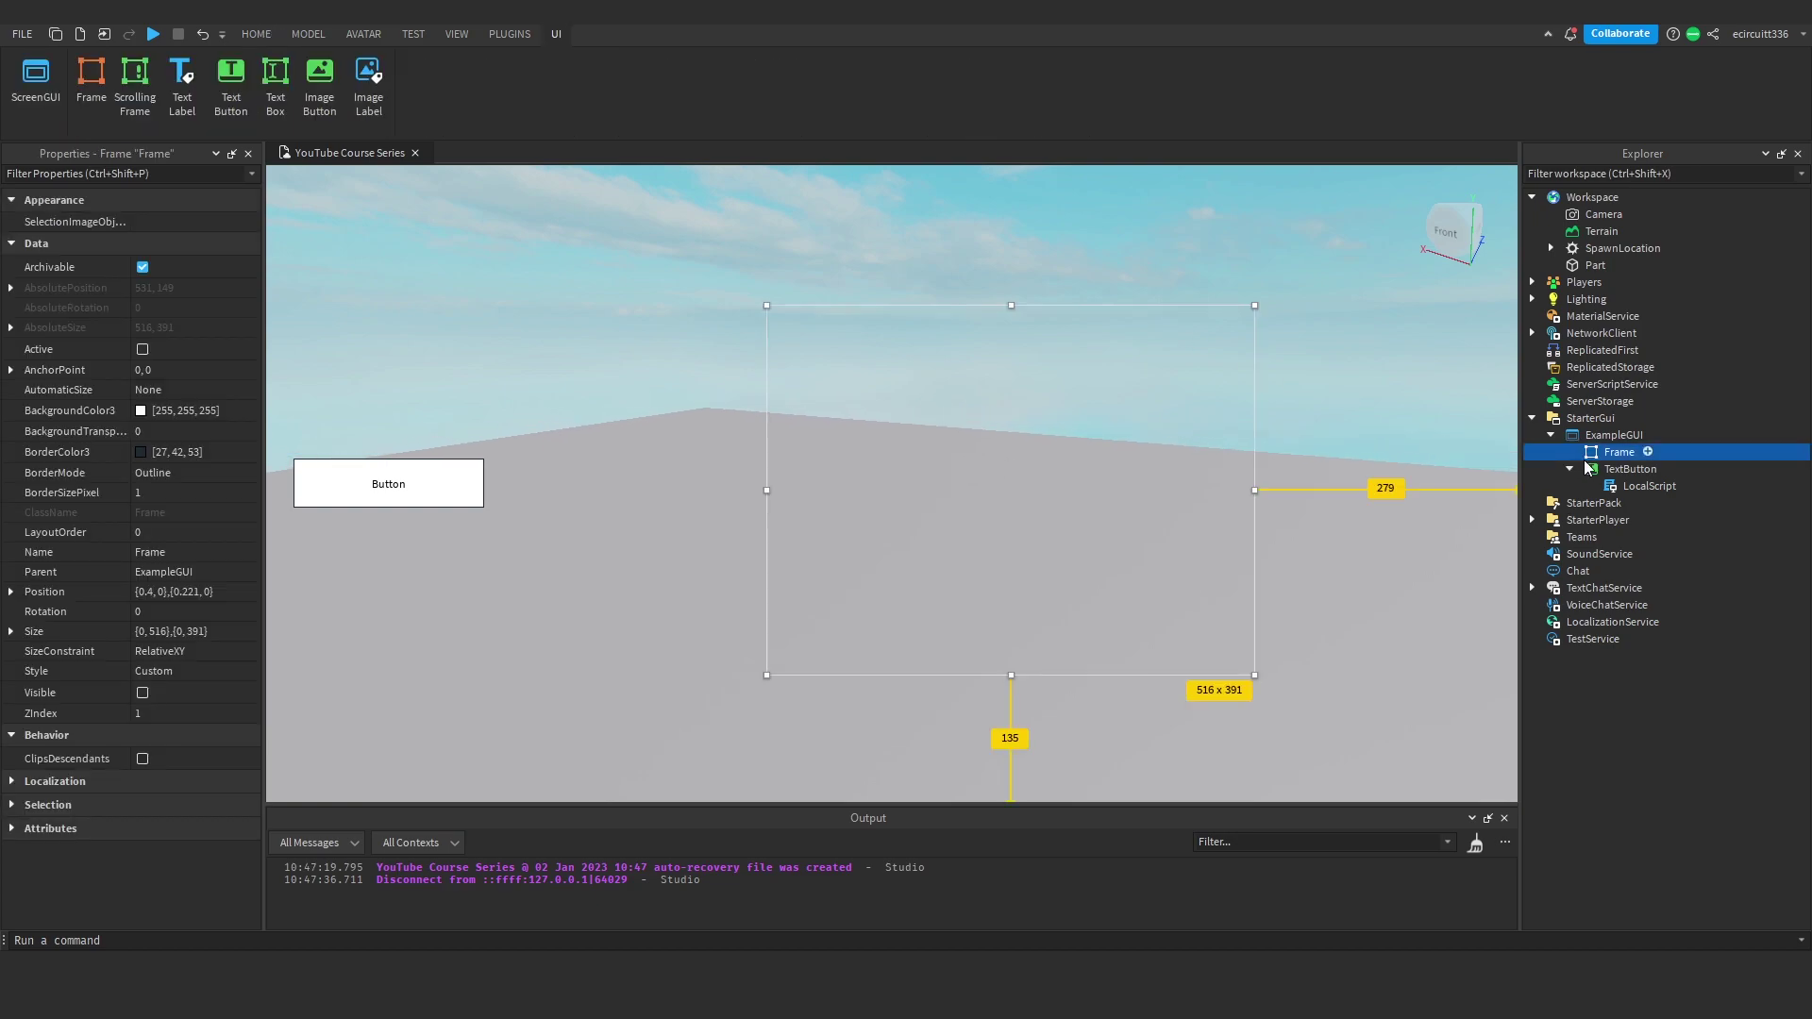
{"action": "key", "text": "Delete"}
{"action": "left_click", "coordinate": [1616, 452]}
{"action": "key", "text": "Delete"}
{"action": "left_click", "coordinate": [1593, 434]}
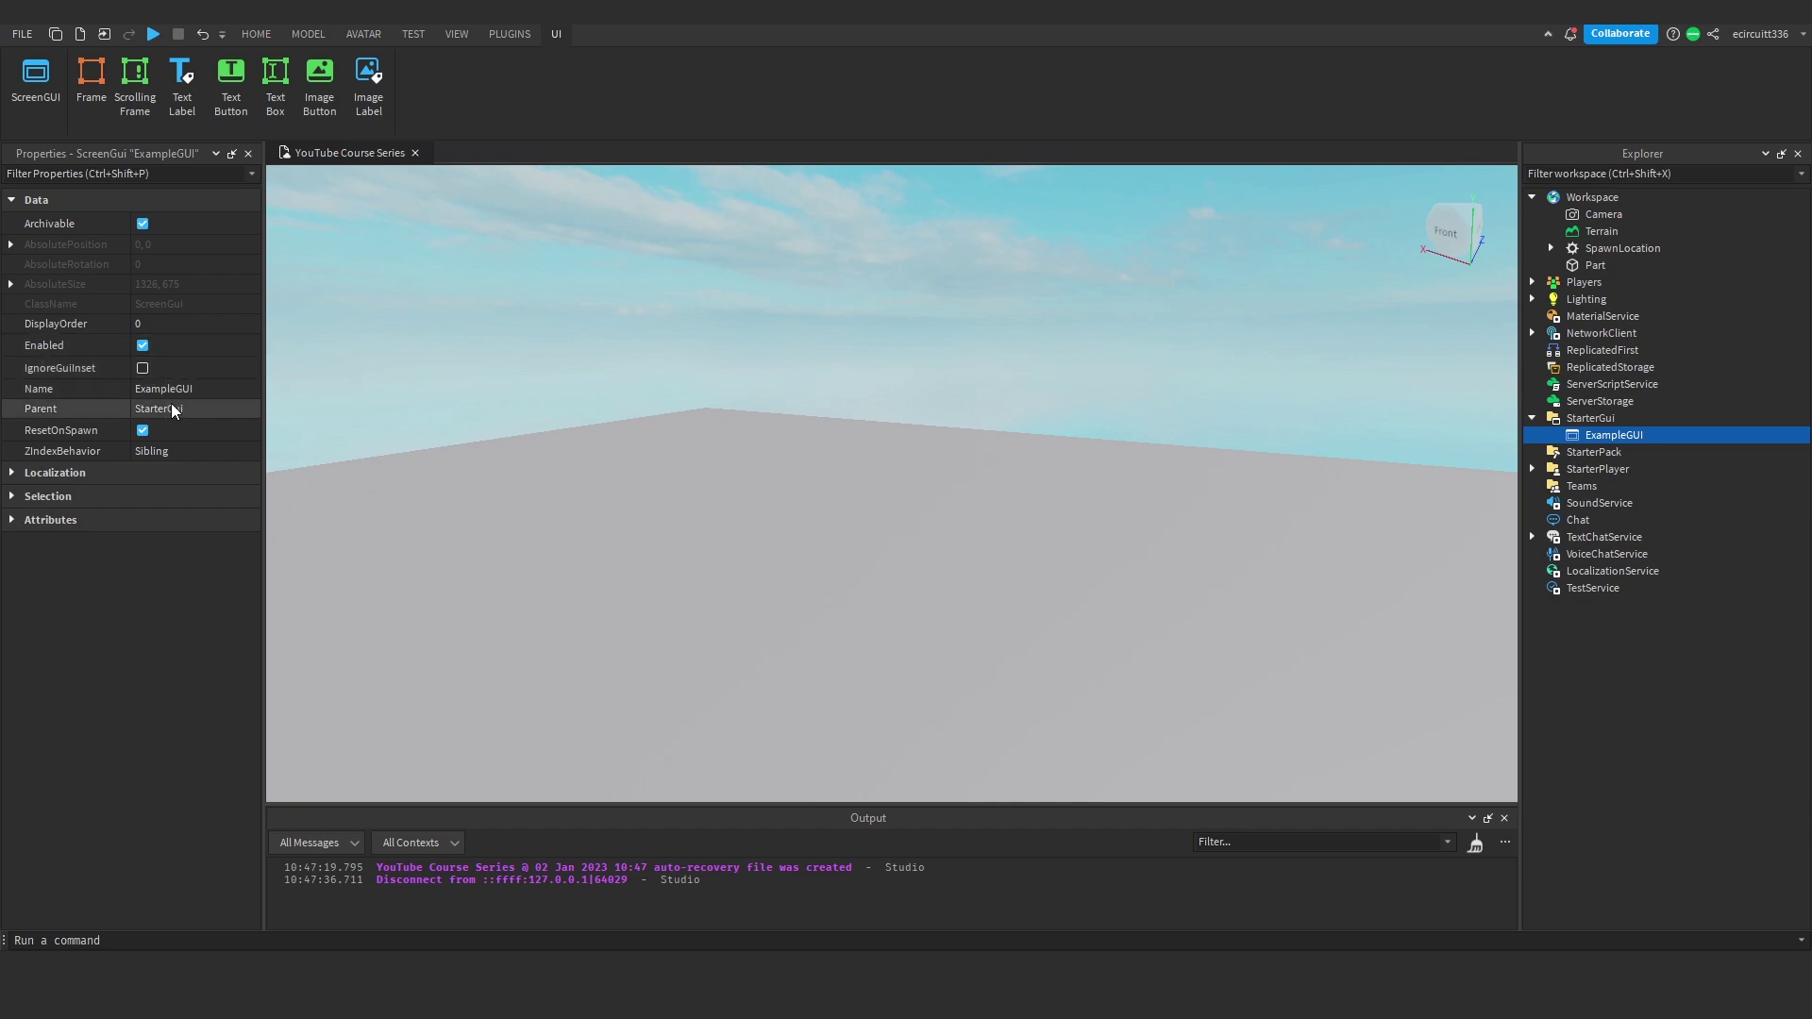
{"action": "left_click", "coordinate": [870, 263]}
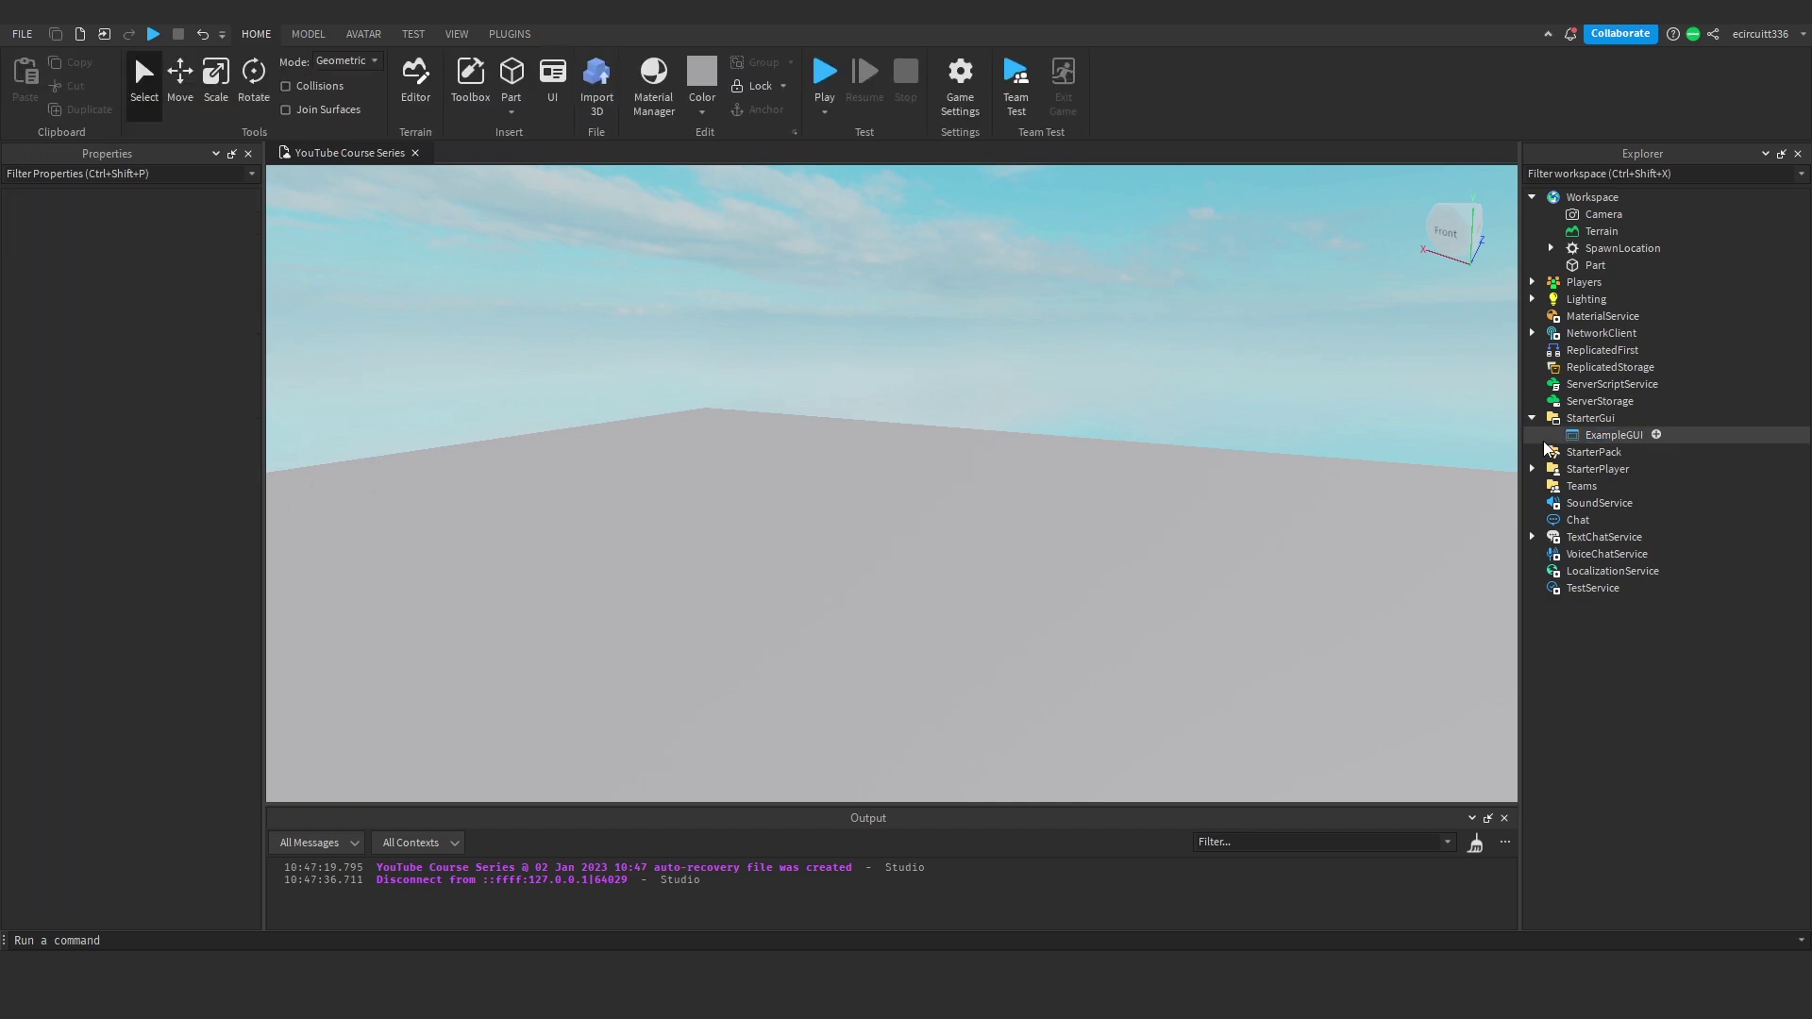